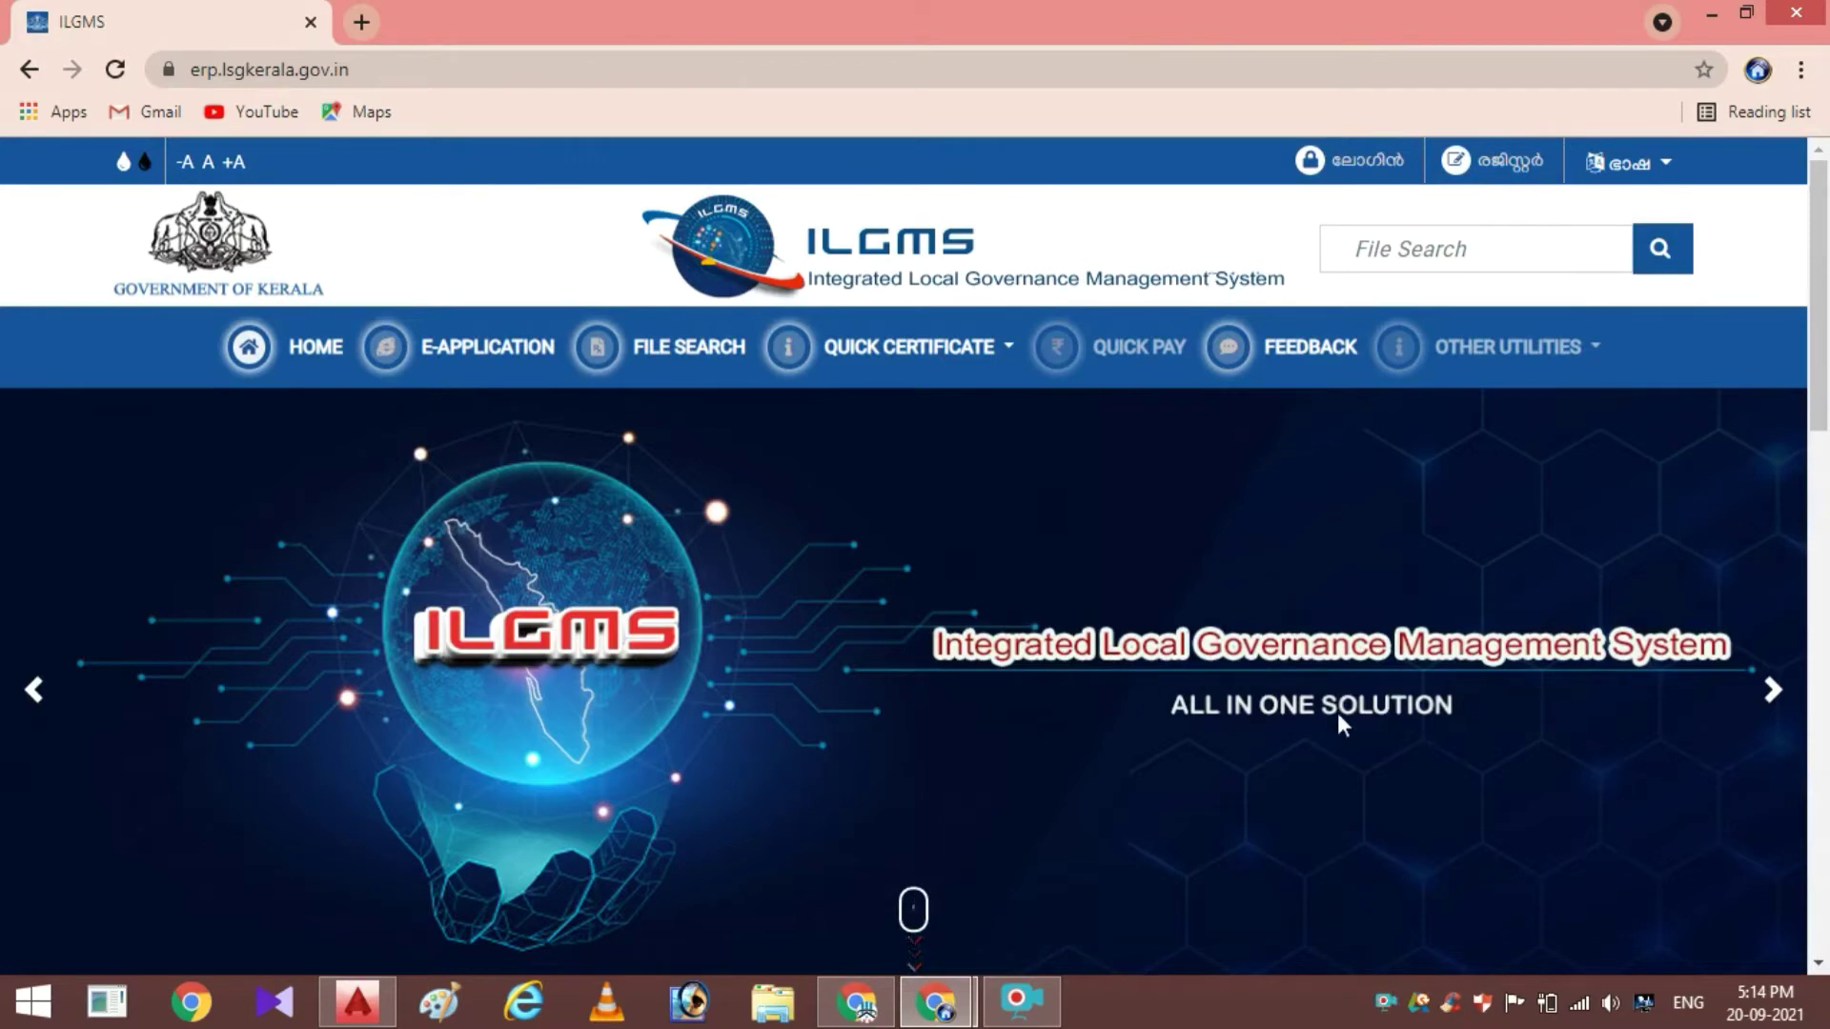
pyautogui.scroll(-7, 1113, 555)
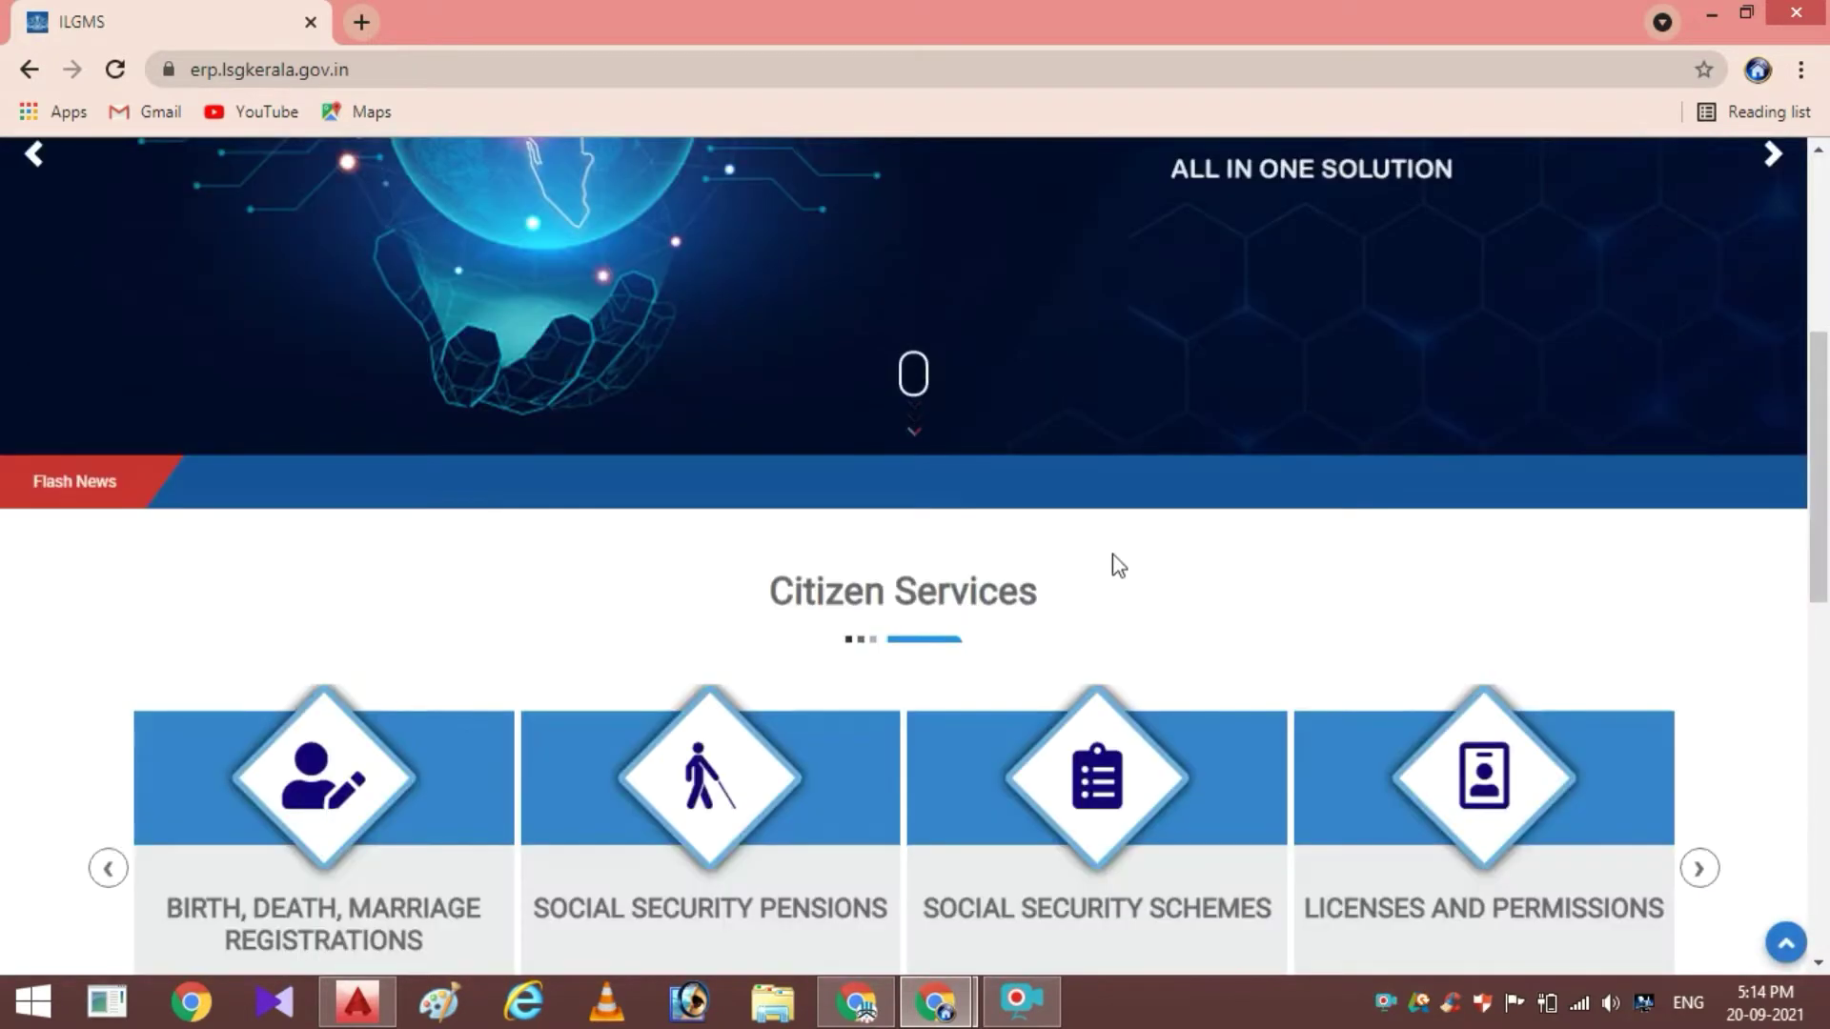
pyautogui.scroll(-3, 1112, 553)
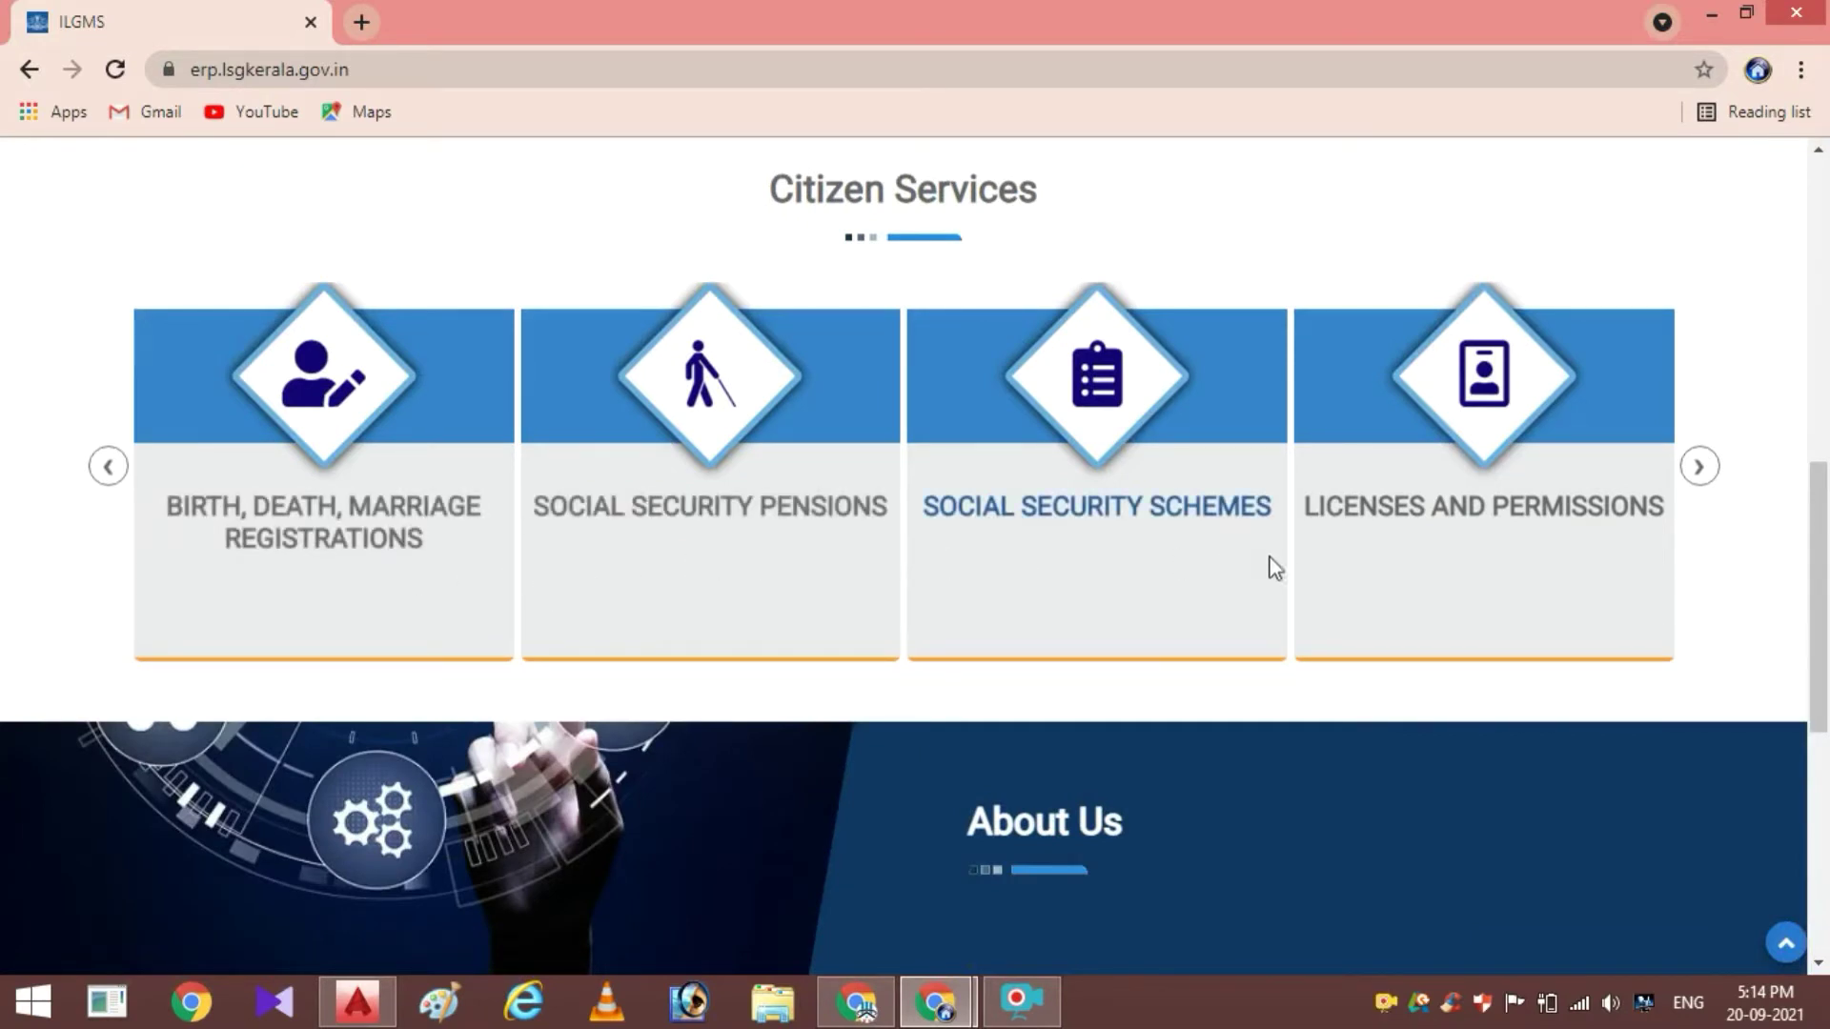
pyautogui.scroll(-1, 1274, 682)
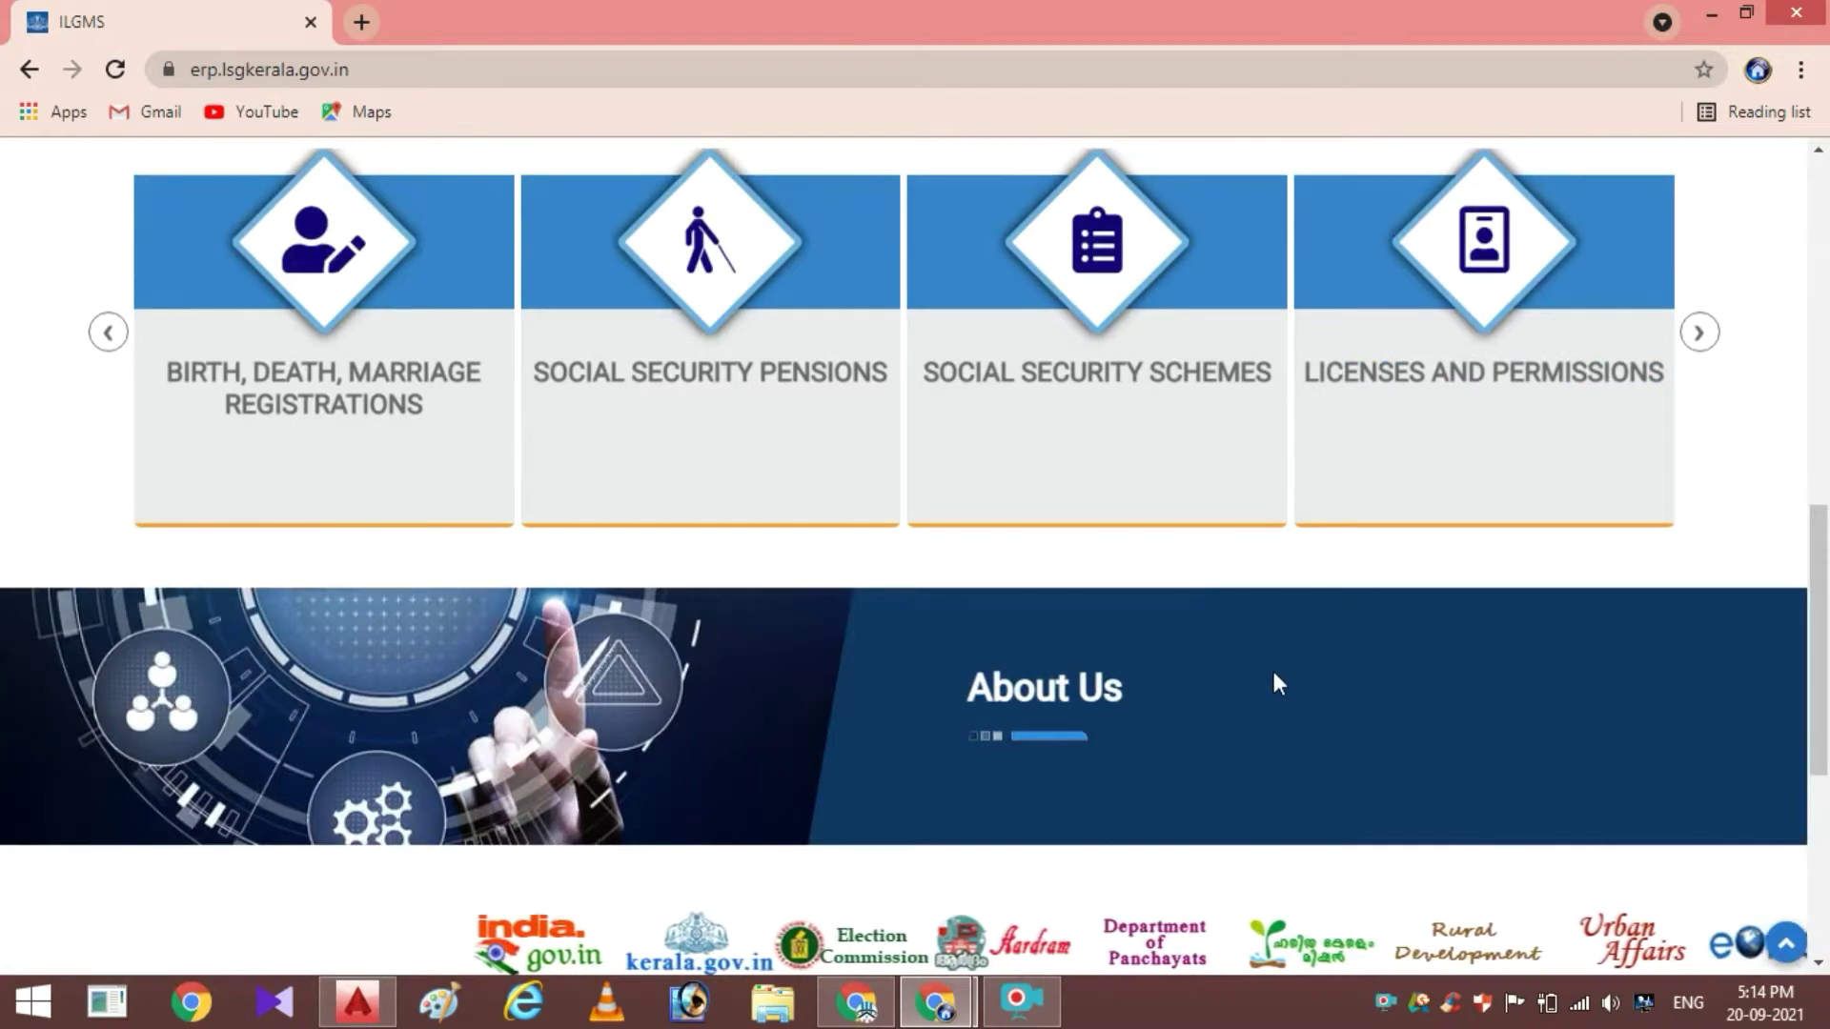
pyautogui.scroll(1, 1274, 682)
pyautogui.scroll(10, 1268, 671)
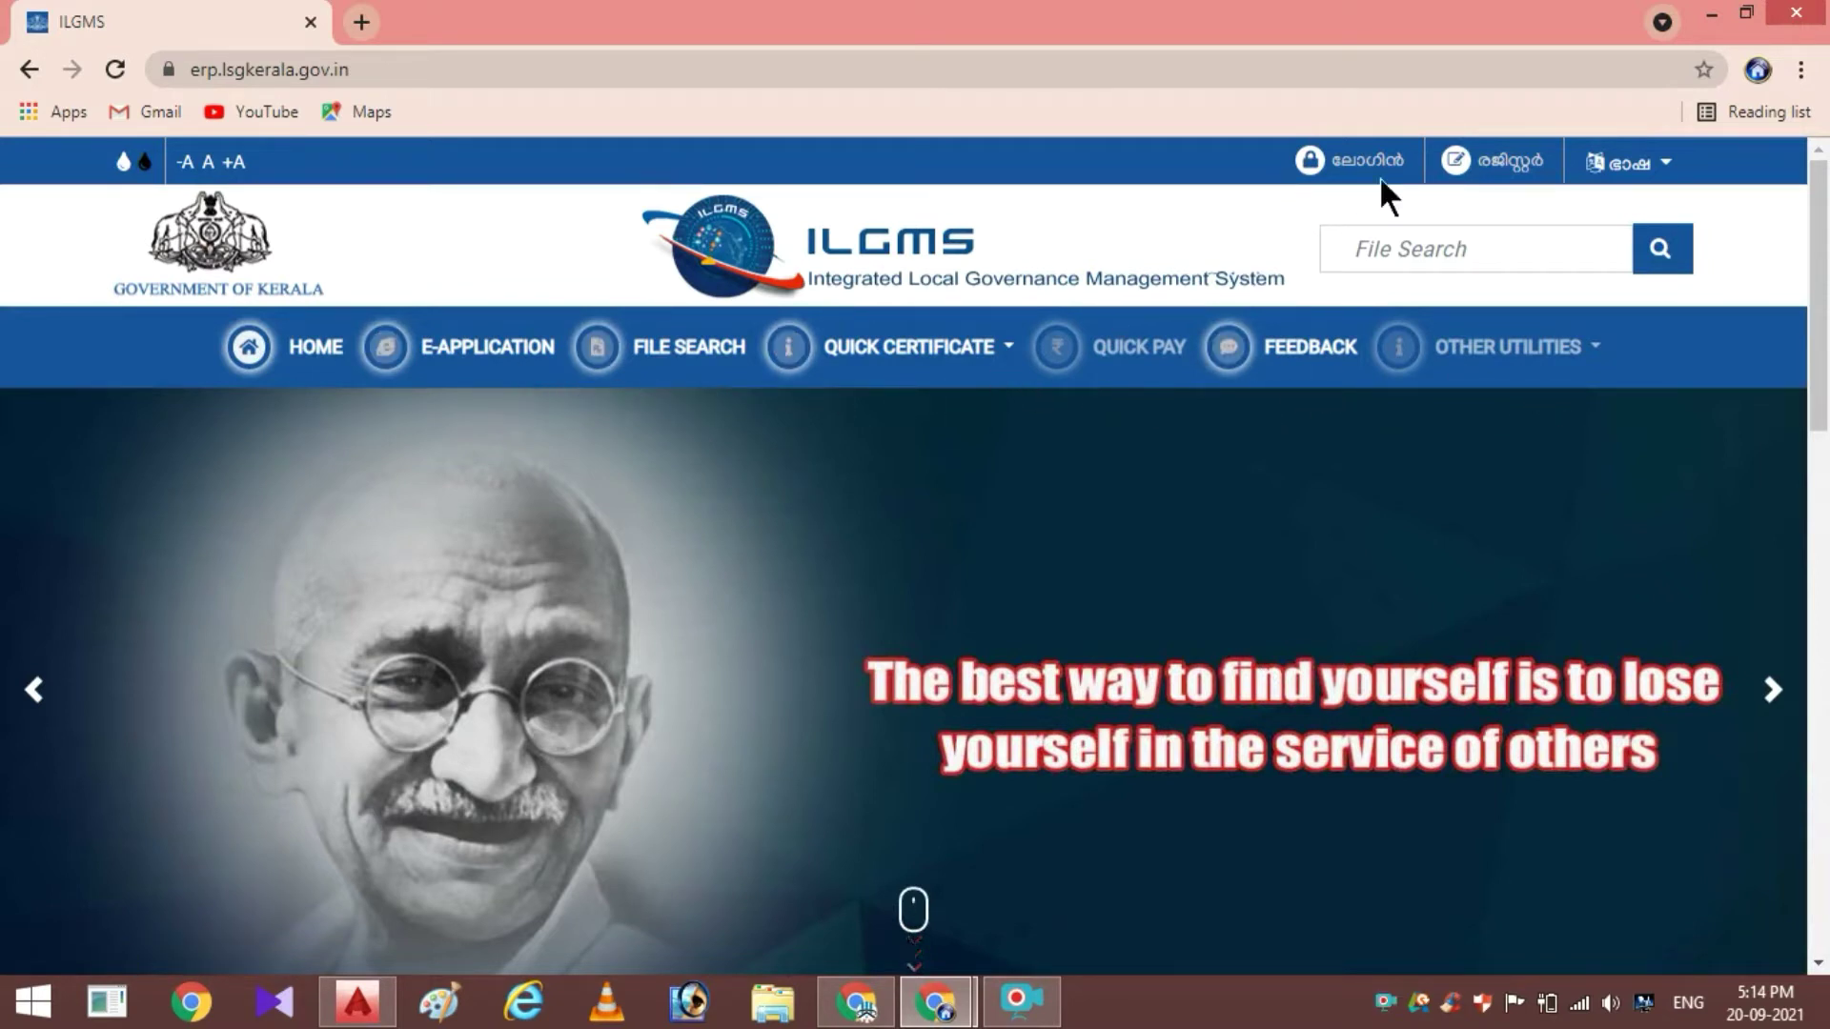
# Open and close the ഭാഷ language choices without changing language, then open the Register window
pyautogui.click(1663, 179)
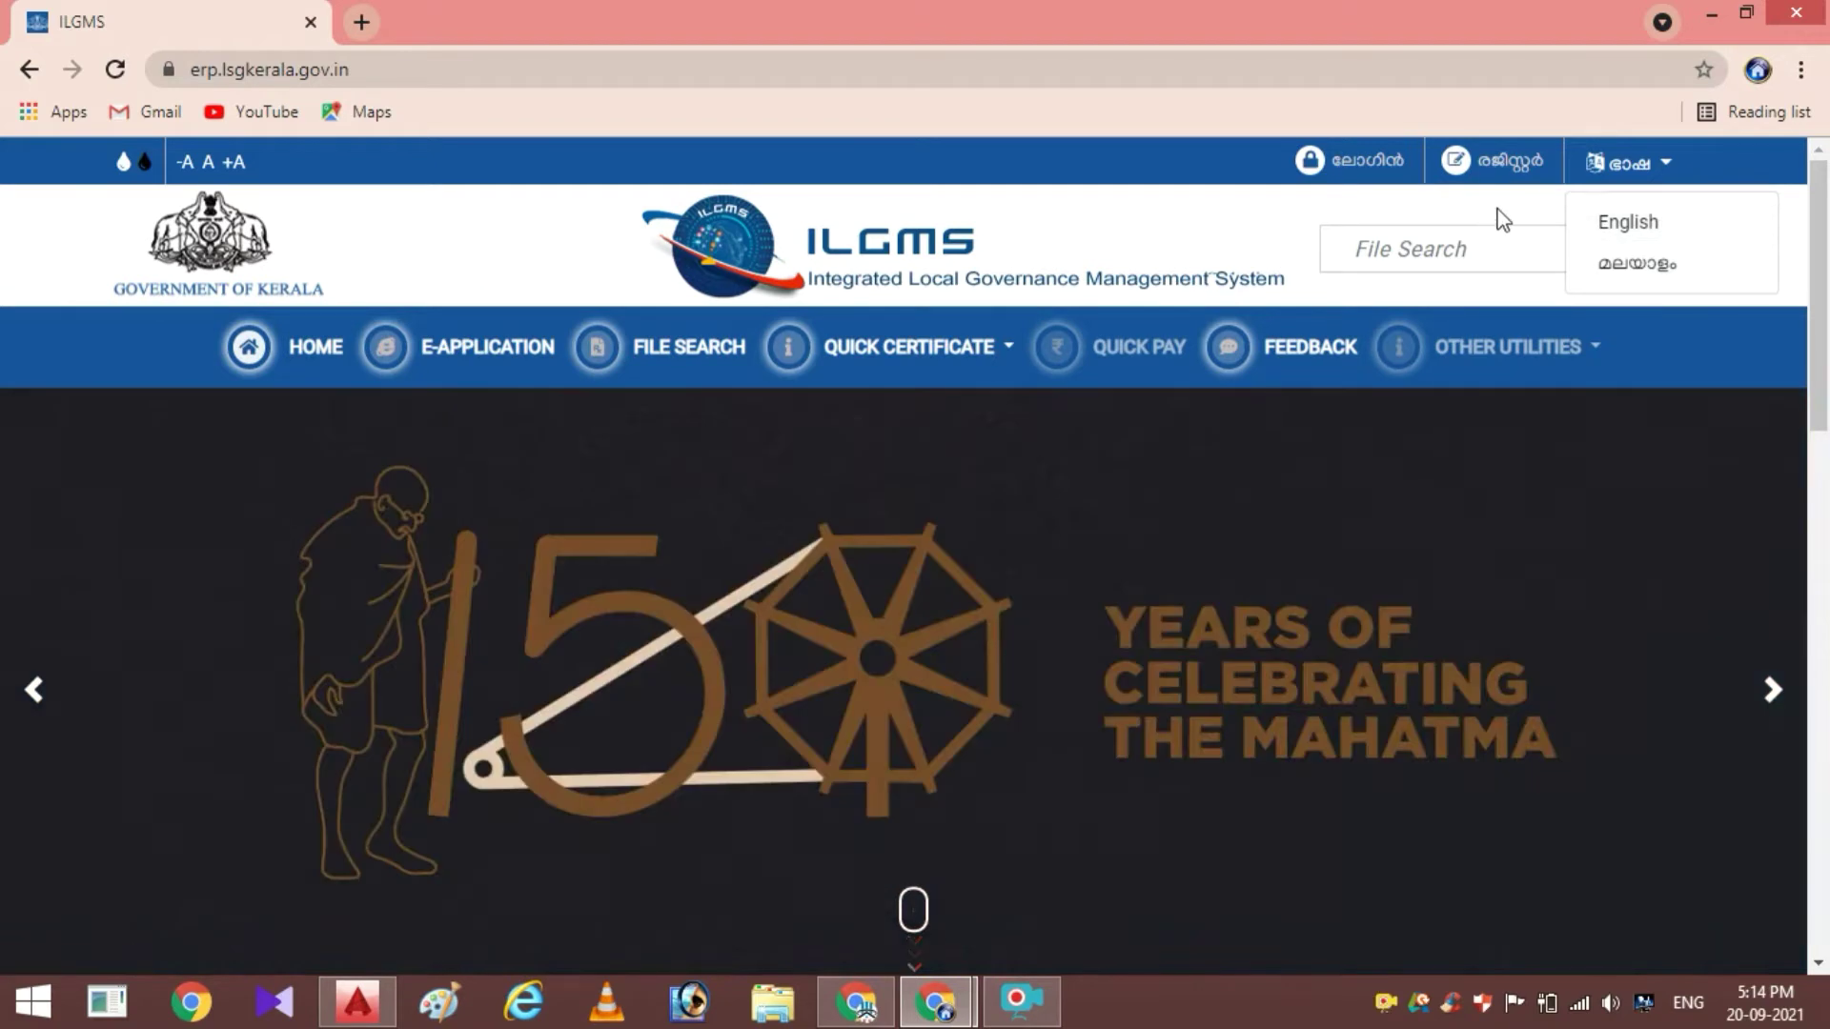
pyautogui.click(1497, 207)
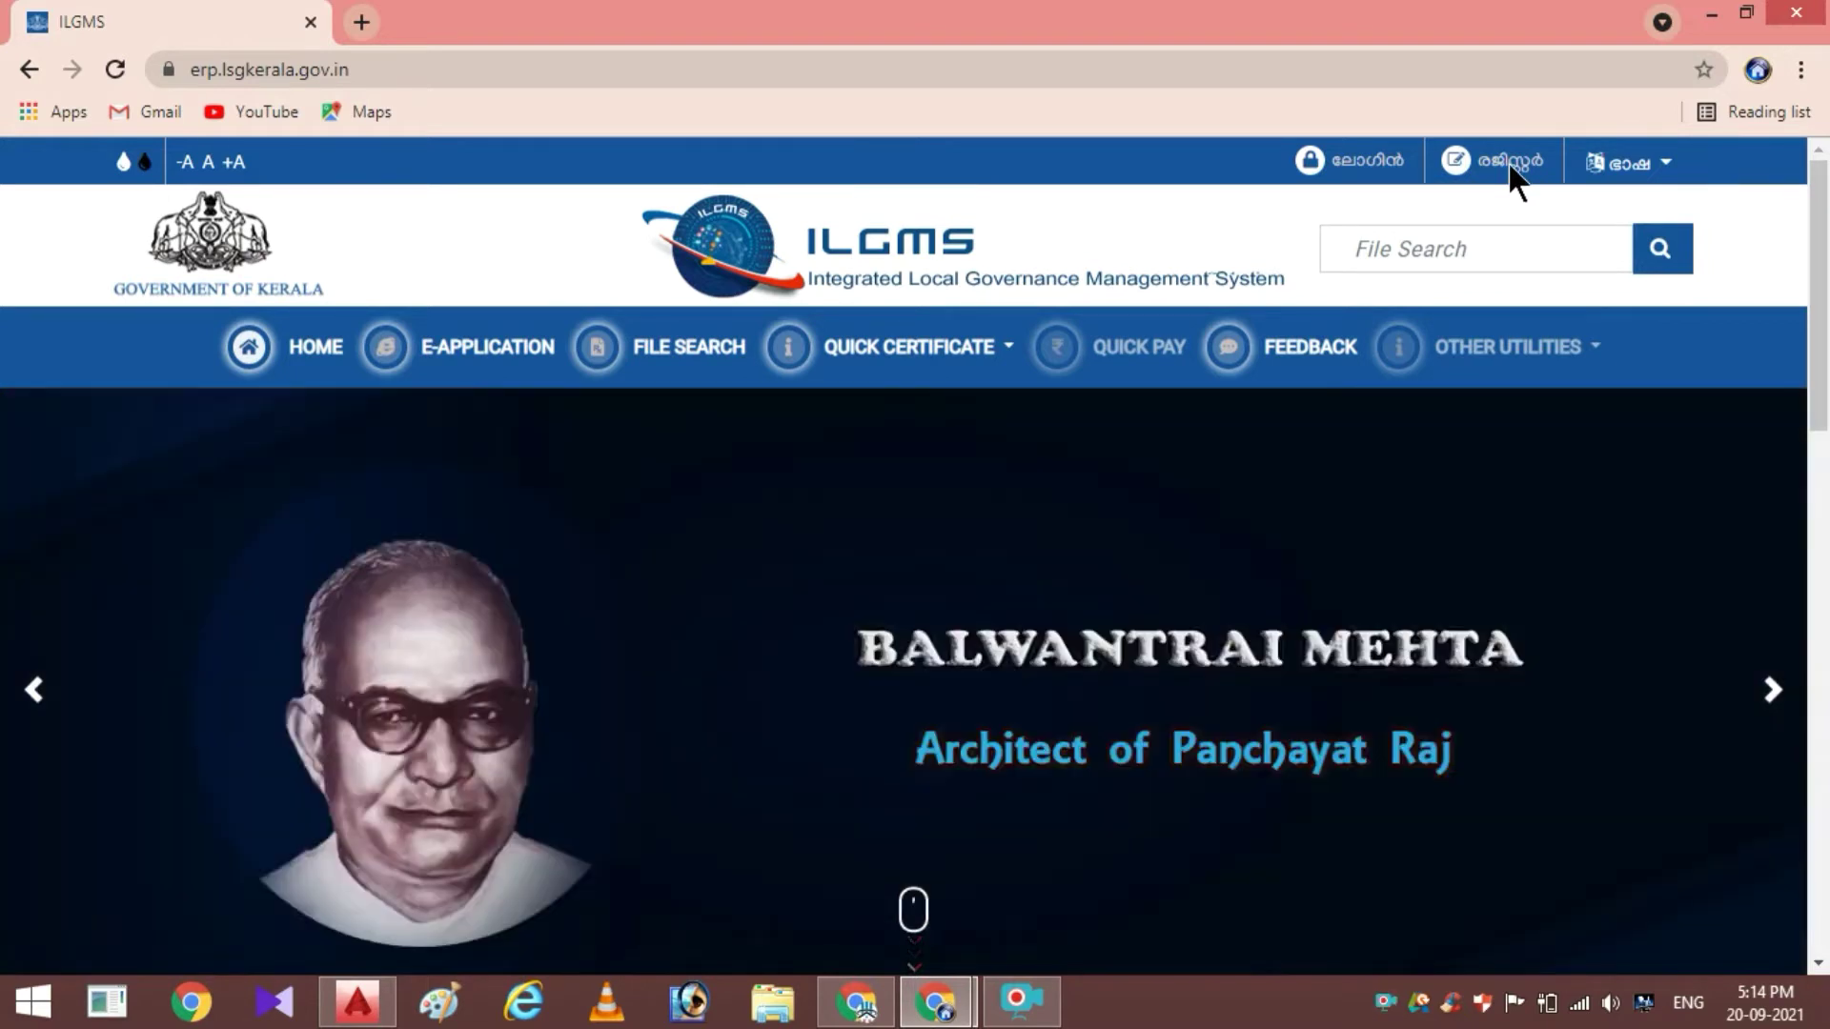
pyautogui.click(1508, 162)
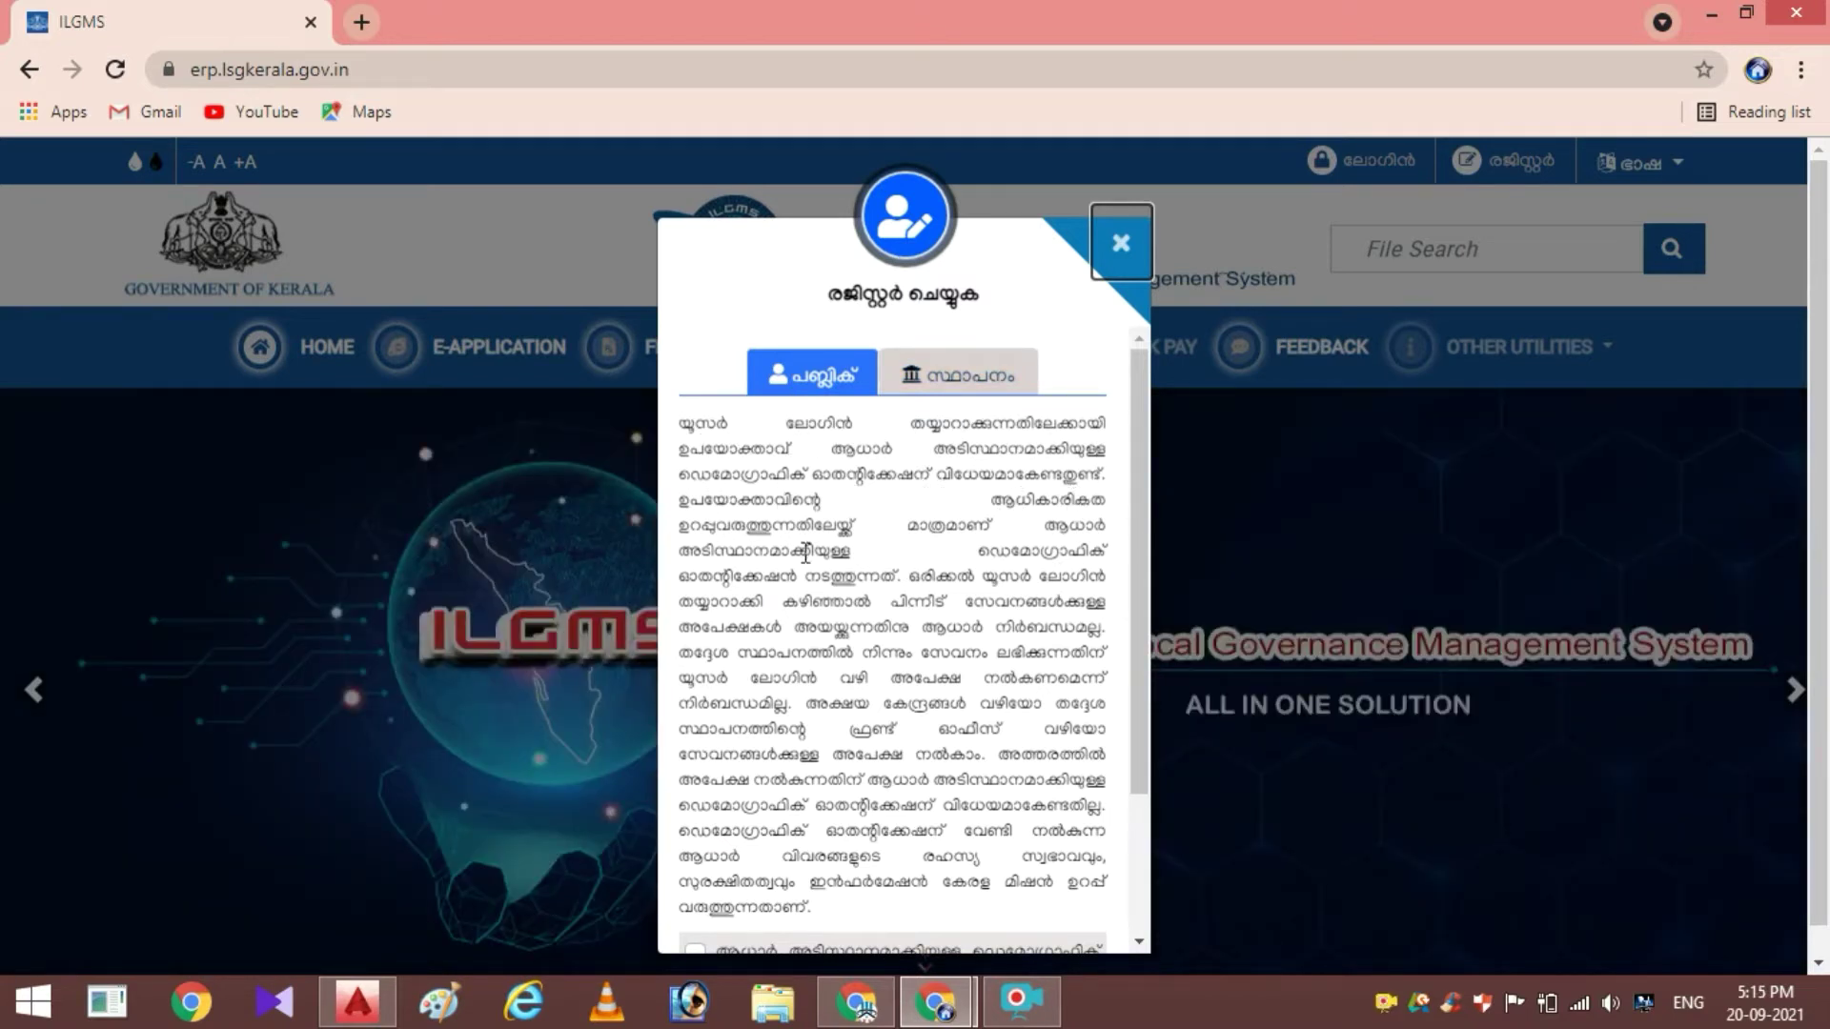
# Scroll the Aadhaar consent text, tick the agreement box and continue to the registration form
pyautogui.scroll(-1, 805, 553)
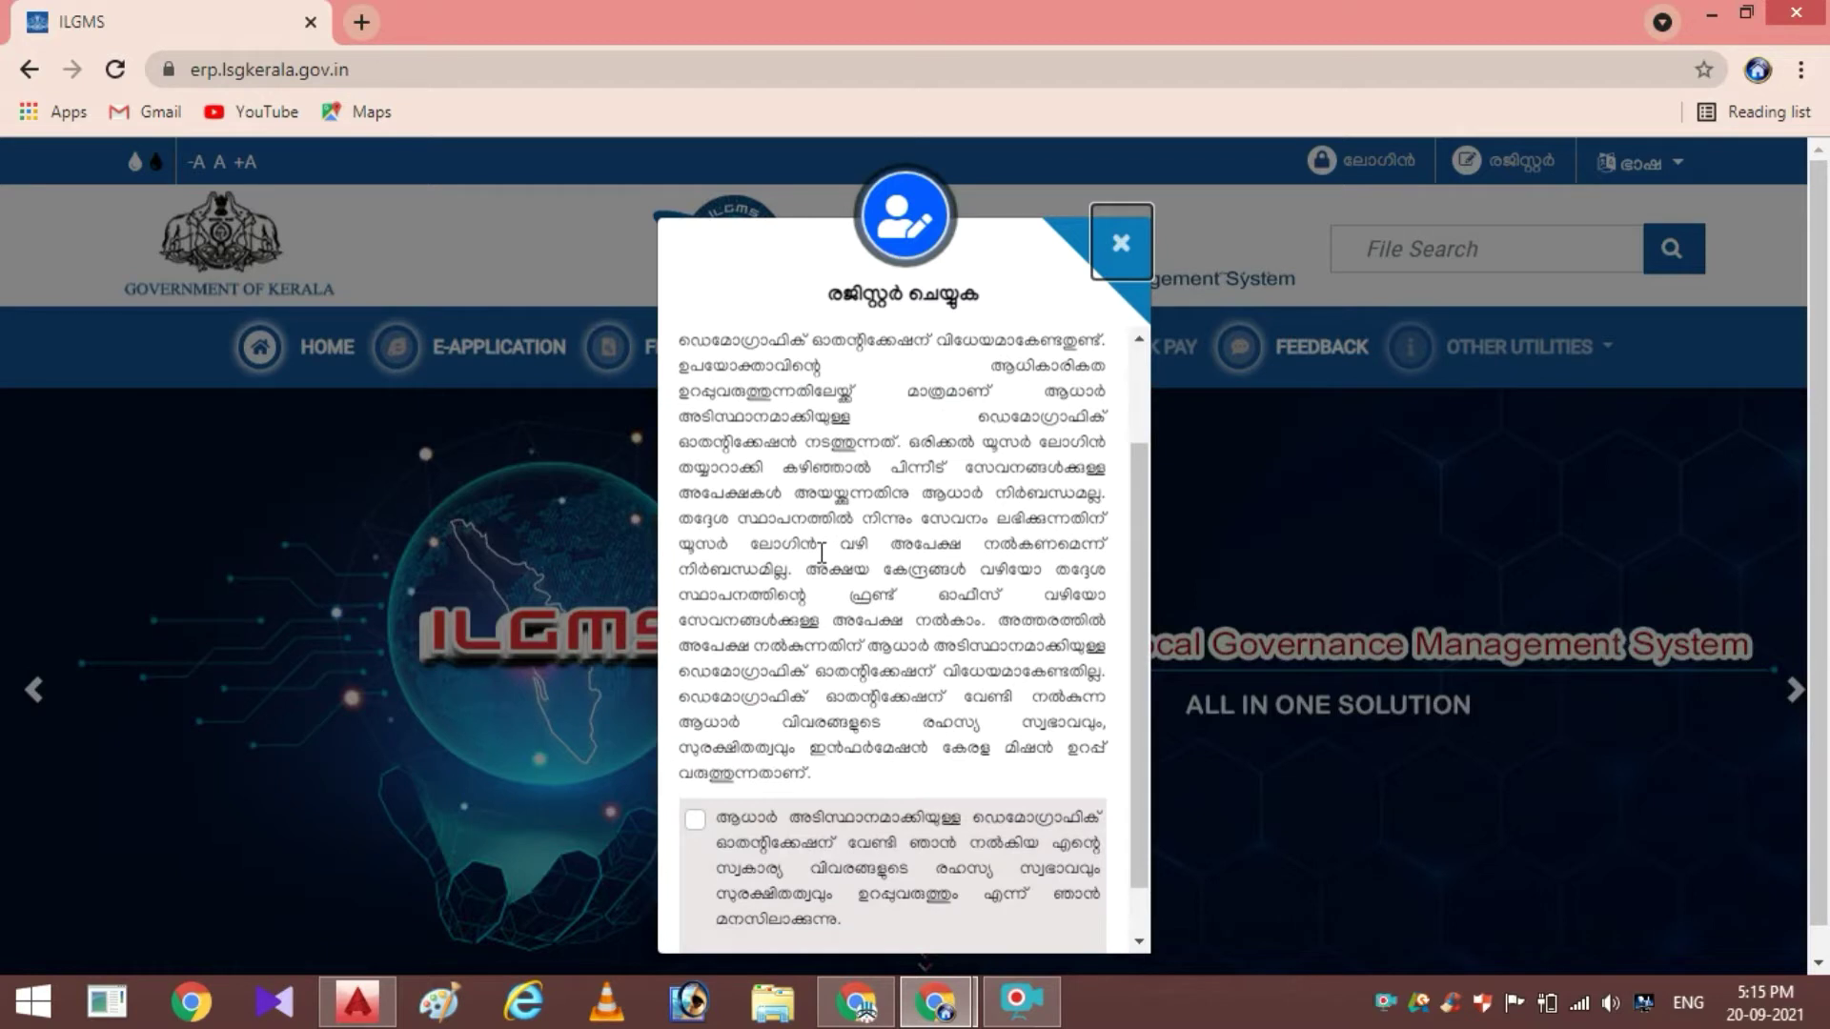
pyautogui.scroll(-1, 822, 552)
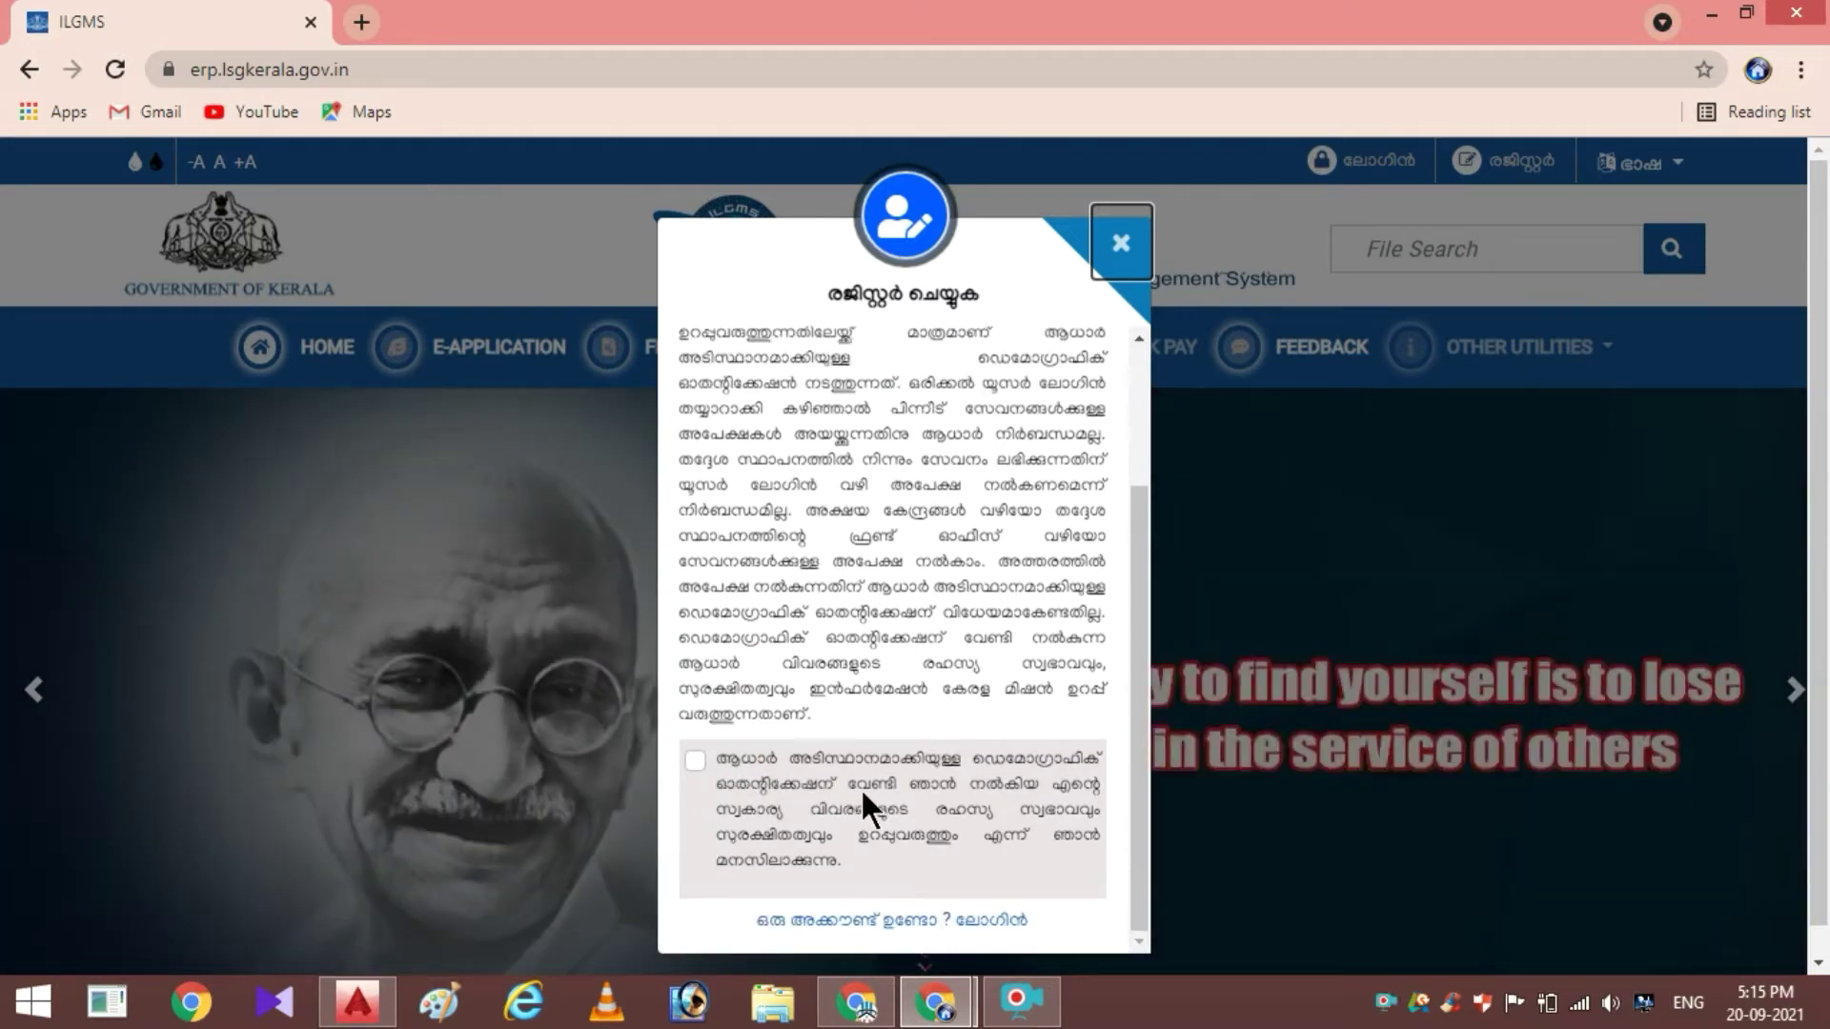
pyautogui.click(699, 760)
pyautogui.scroll(-1, 838, 777)
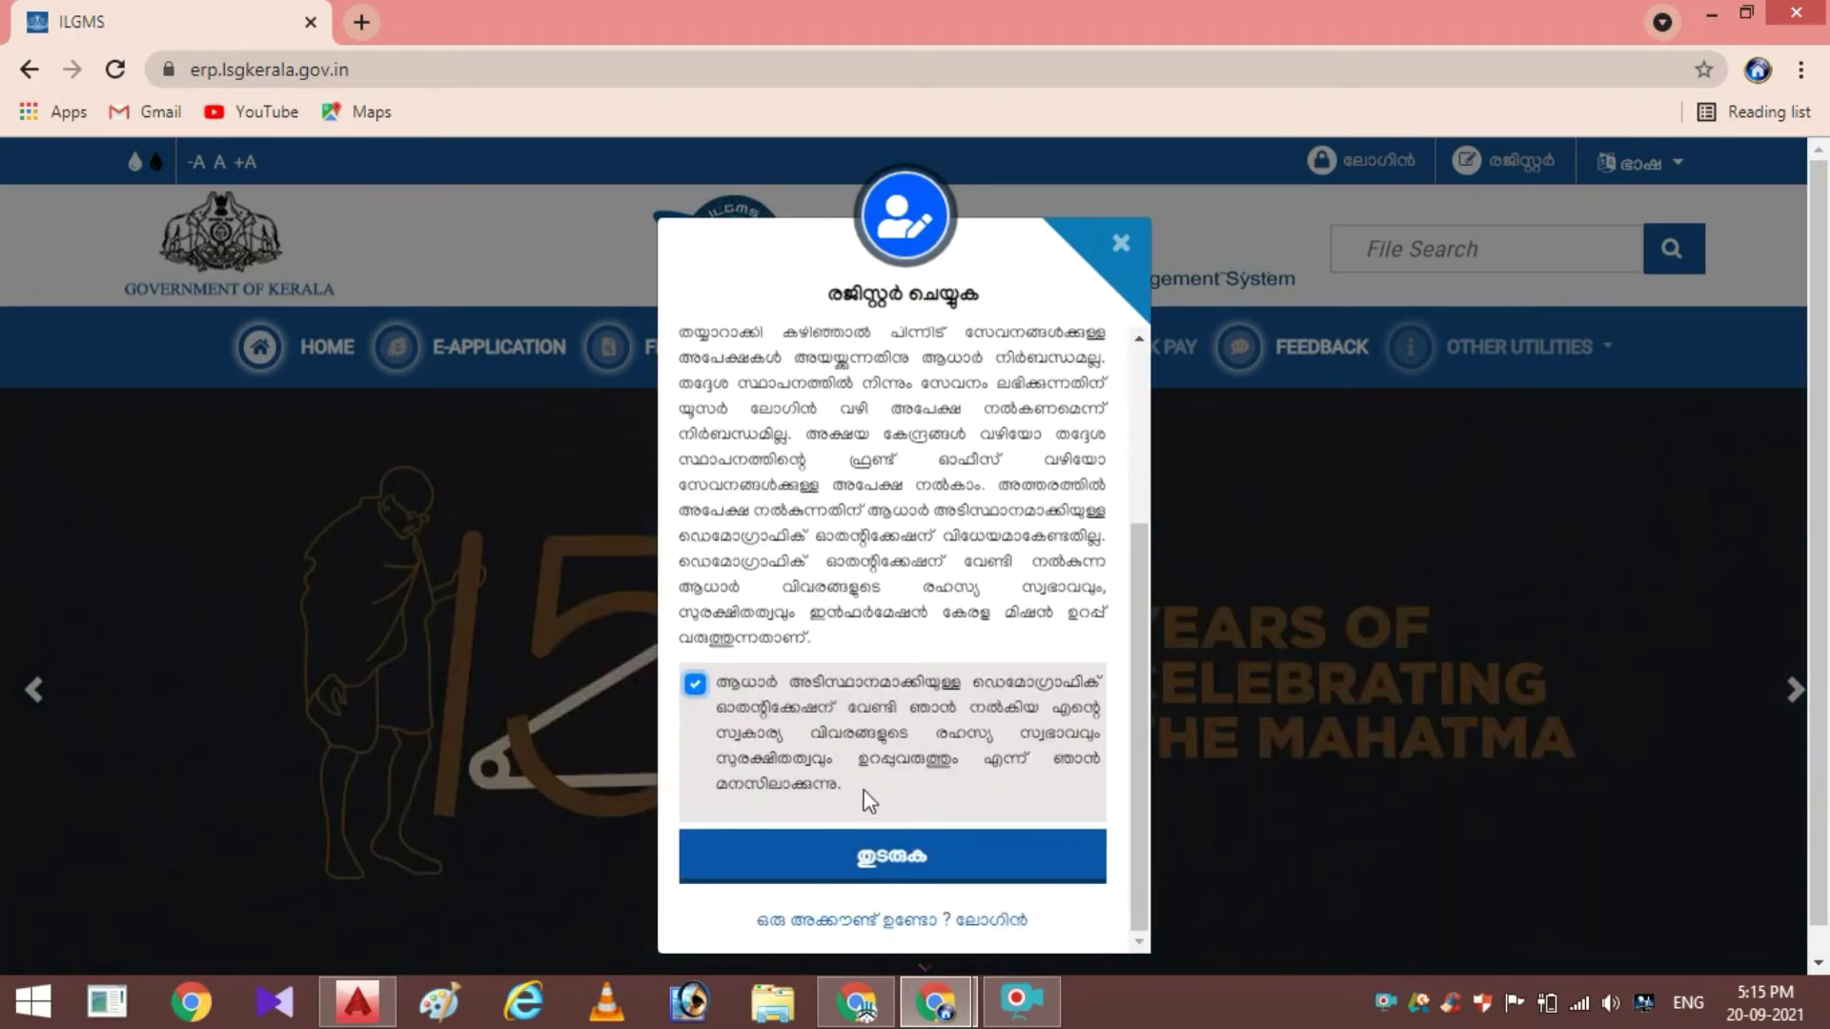
pyautogui.click(915, 871)
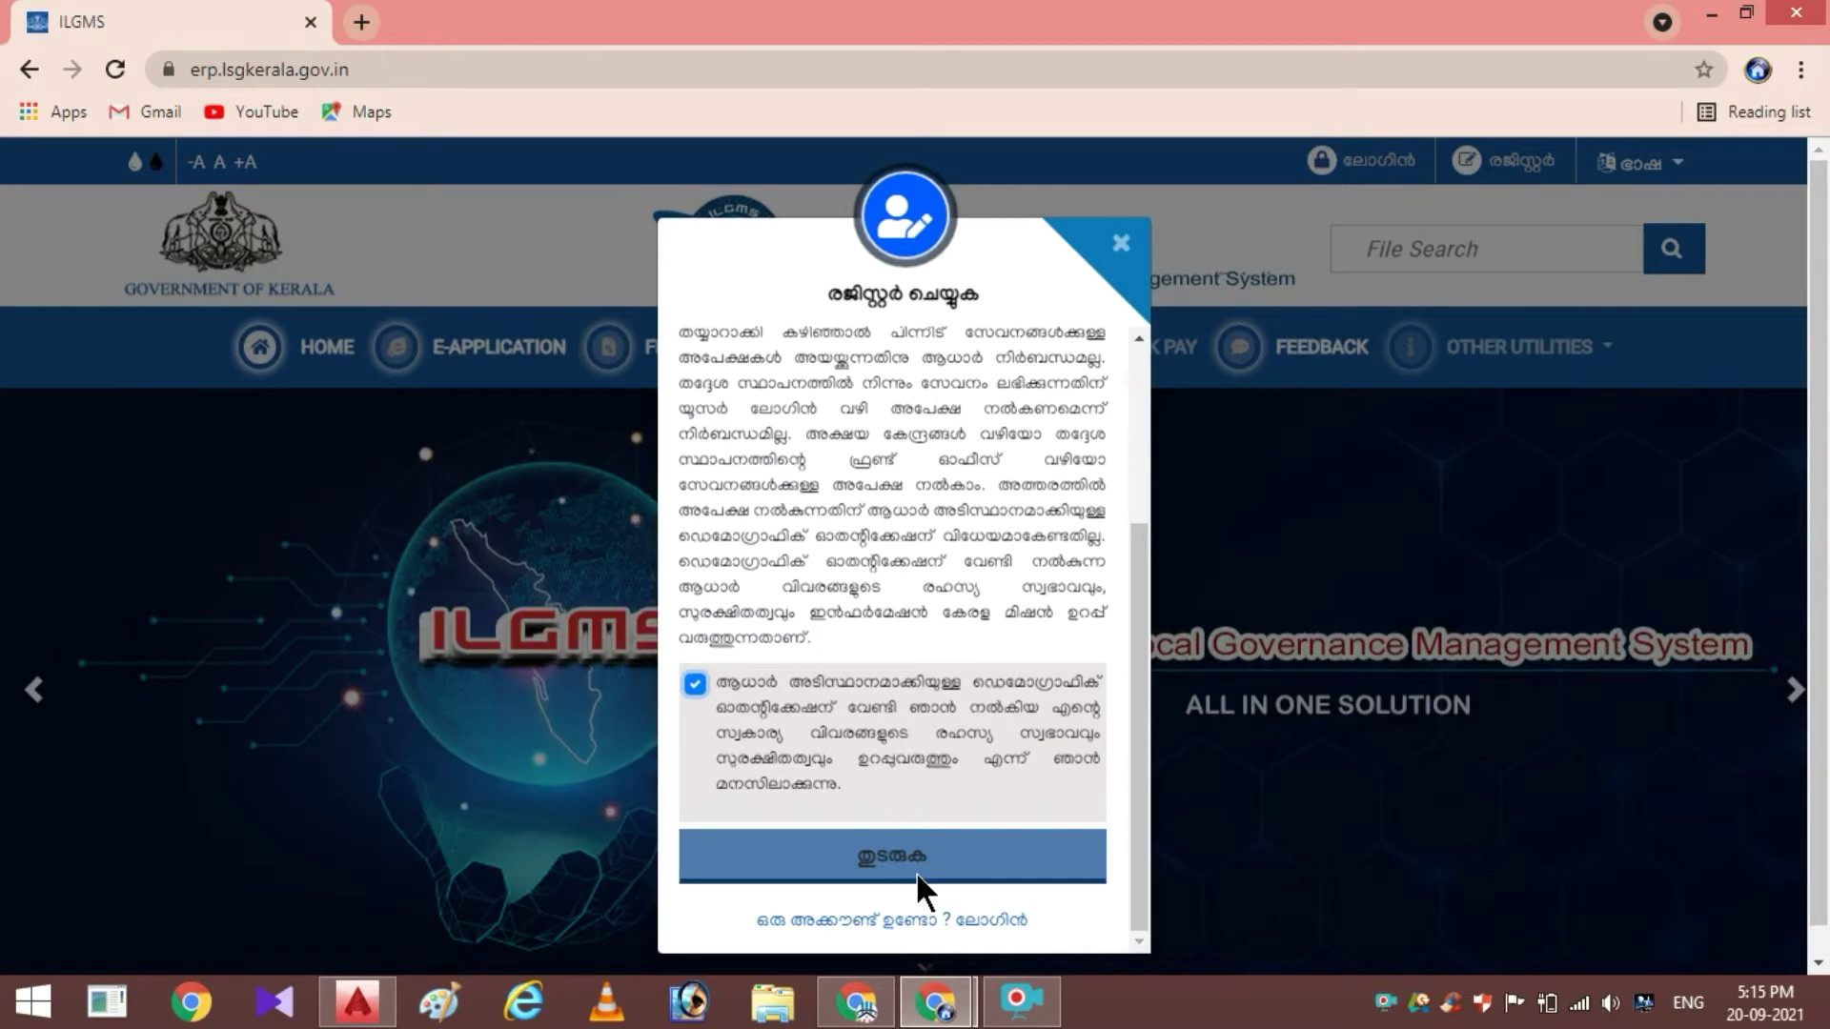
pyautogui.click(925, 872)
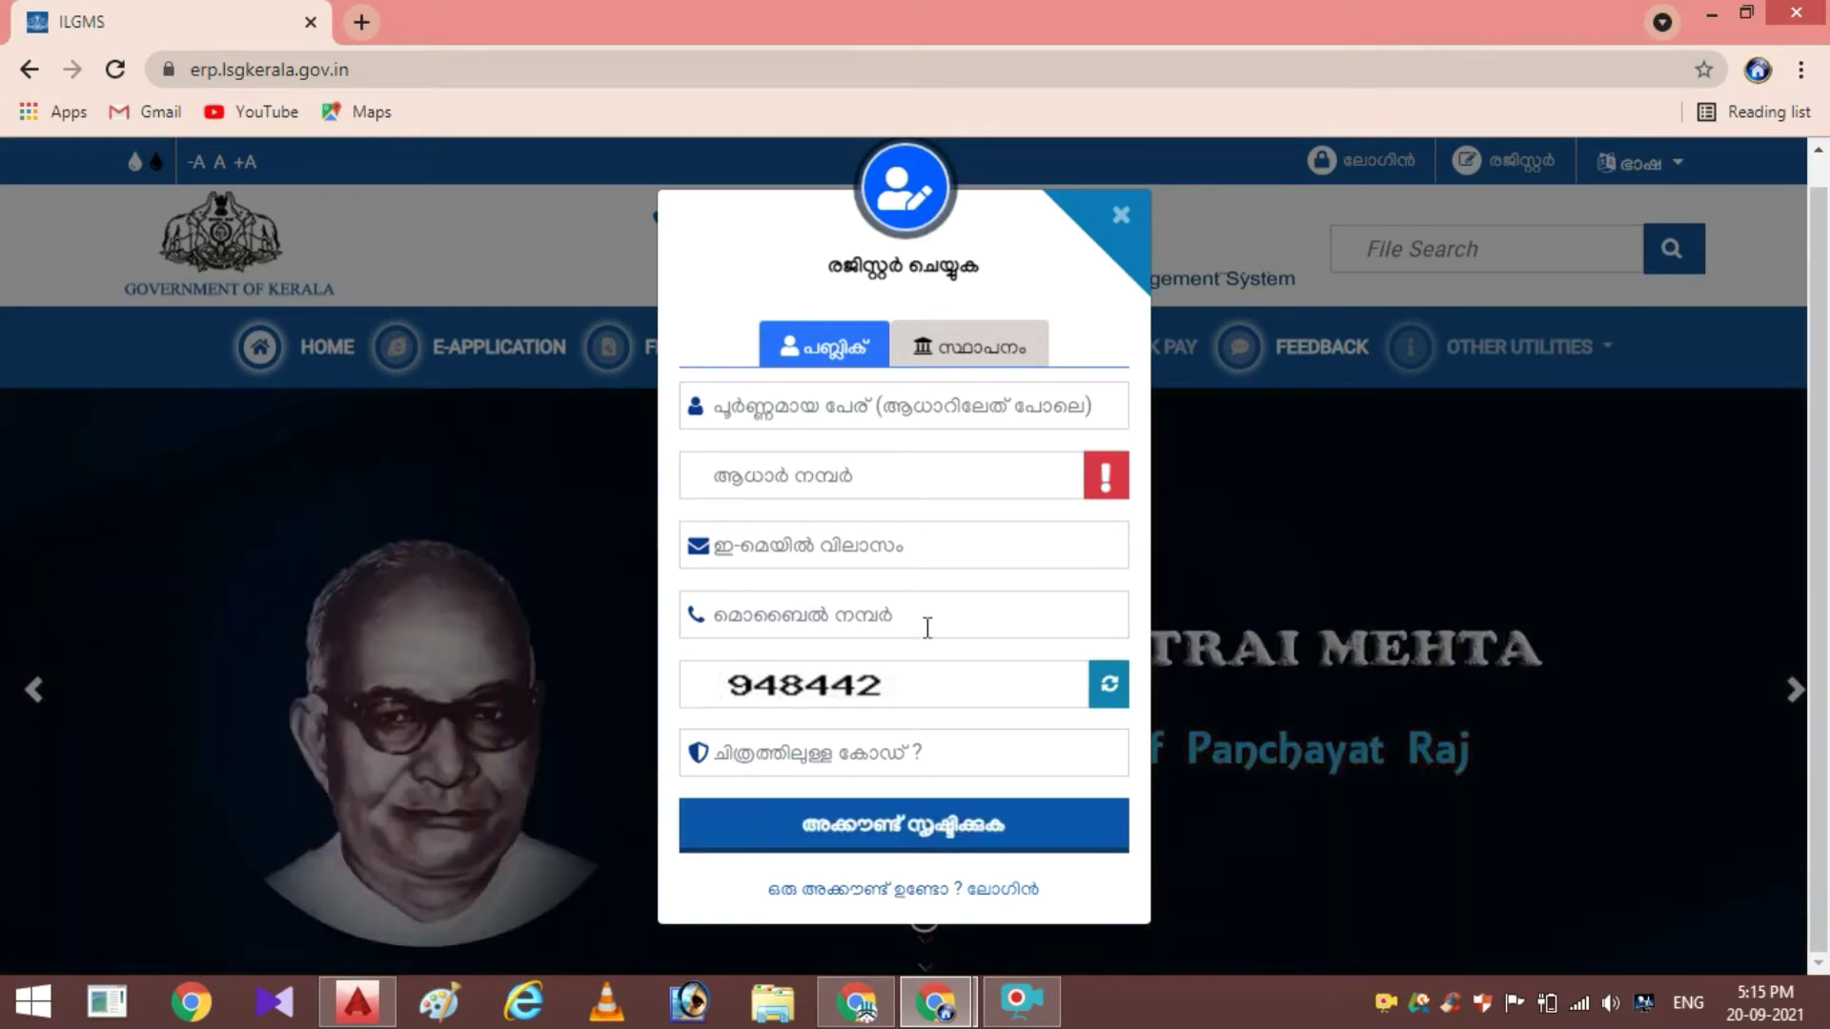
# Enter the full name, Aadhaar number, e-mail, mobile number and captcha, then submit the registration
pyautogui.click(843, 412)
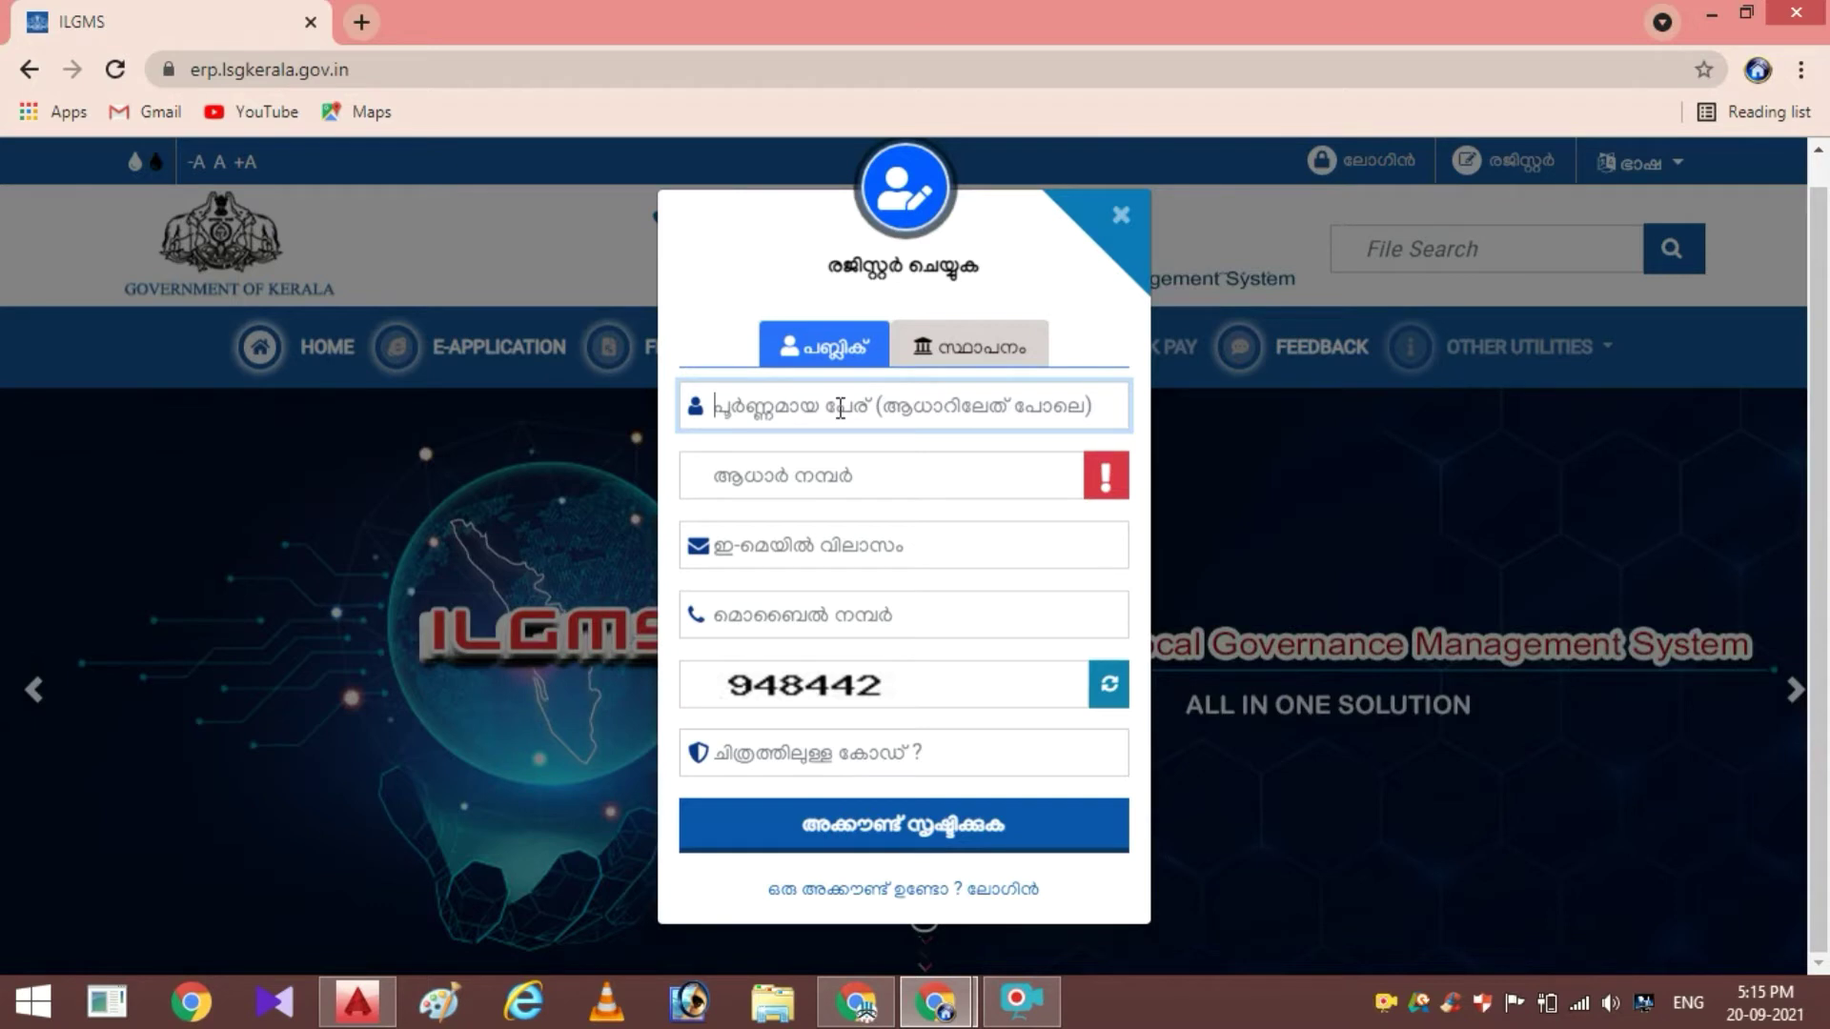
pyautogui.write('AM')
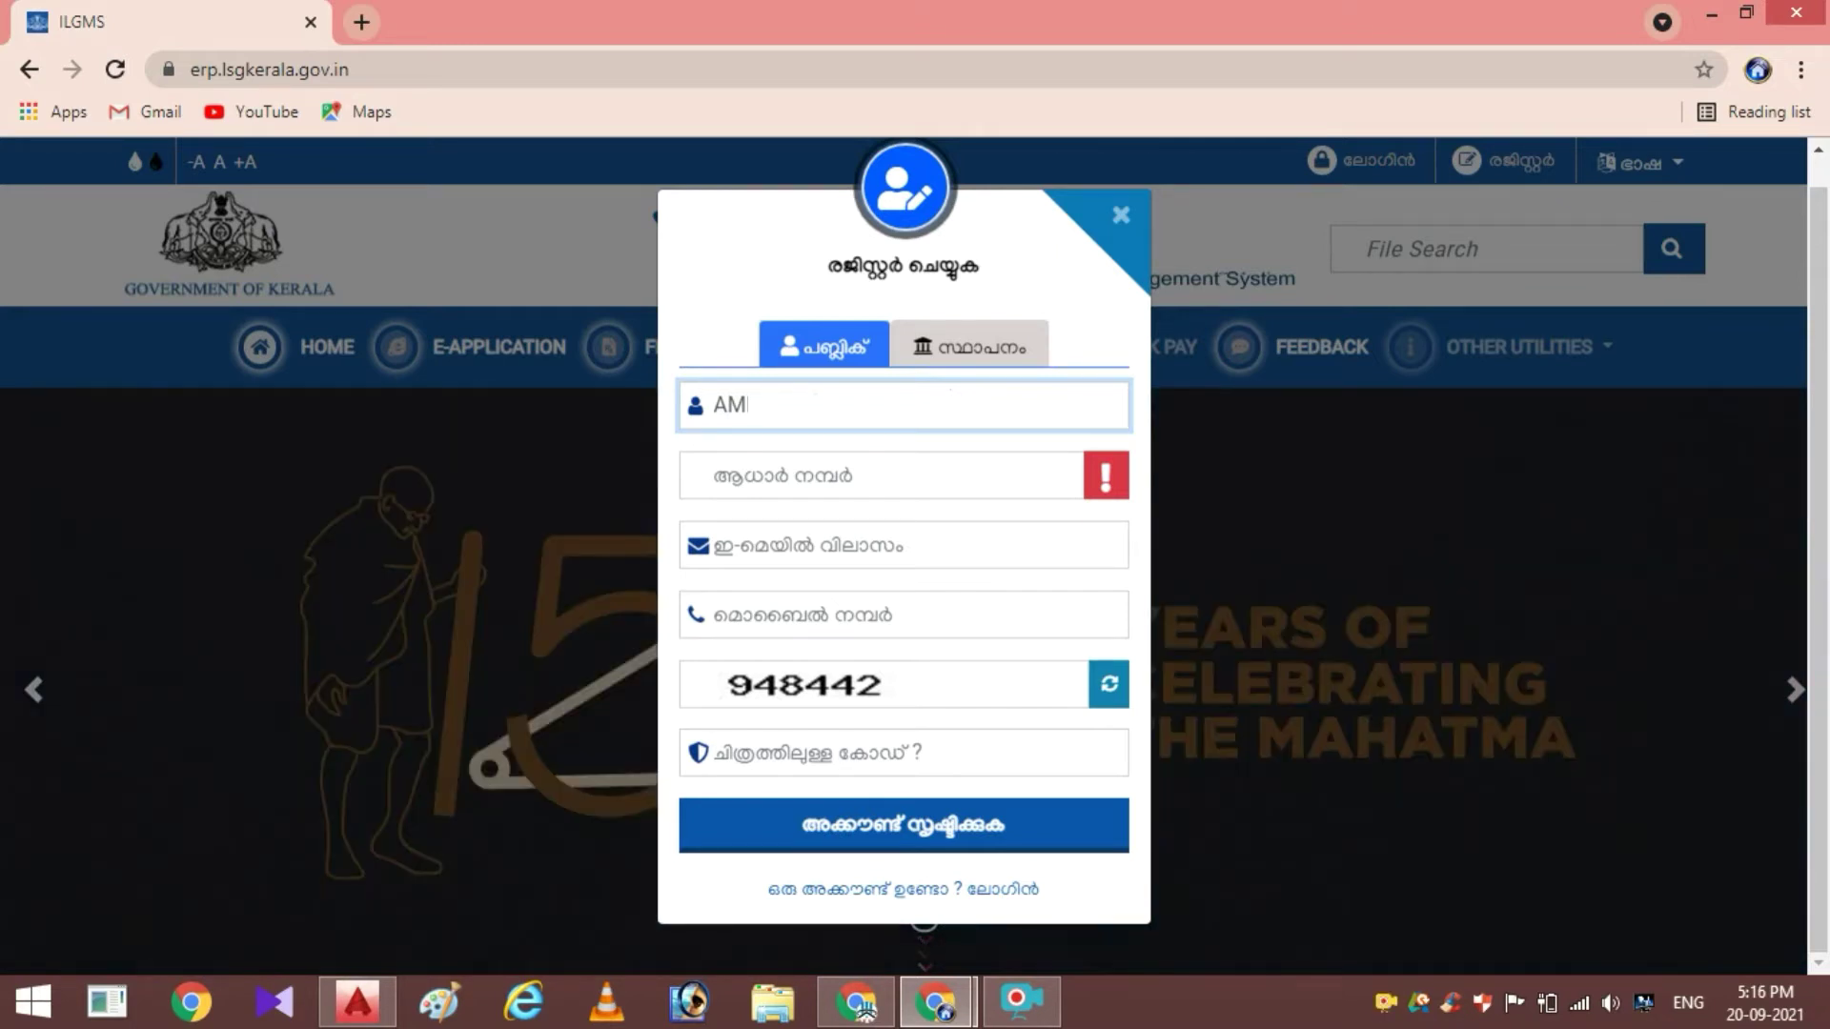
pyautogui.click(851, 471)
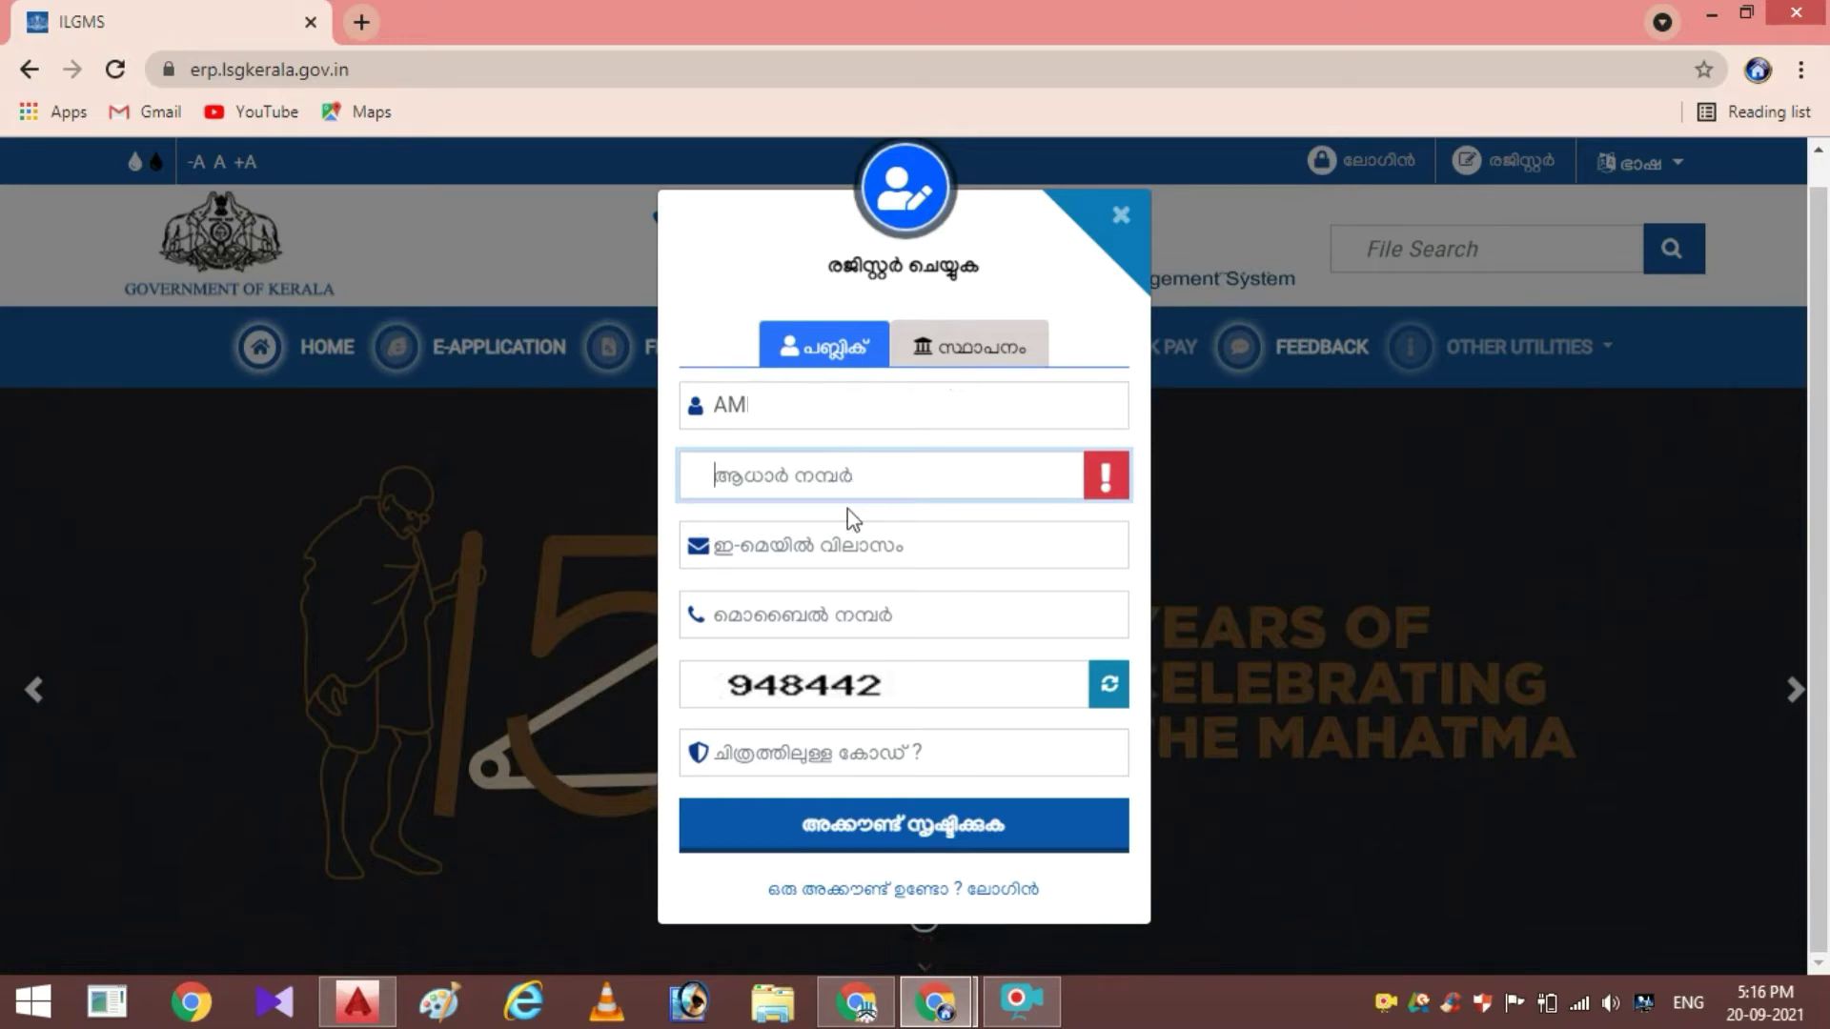
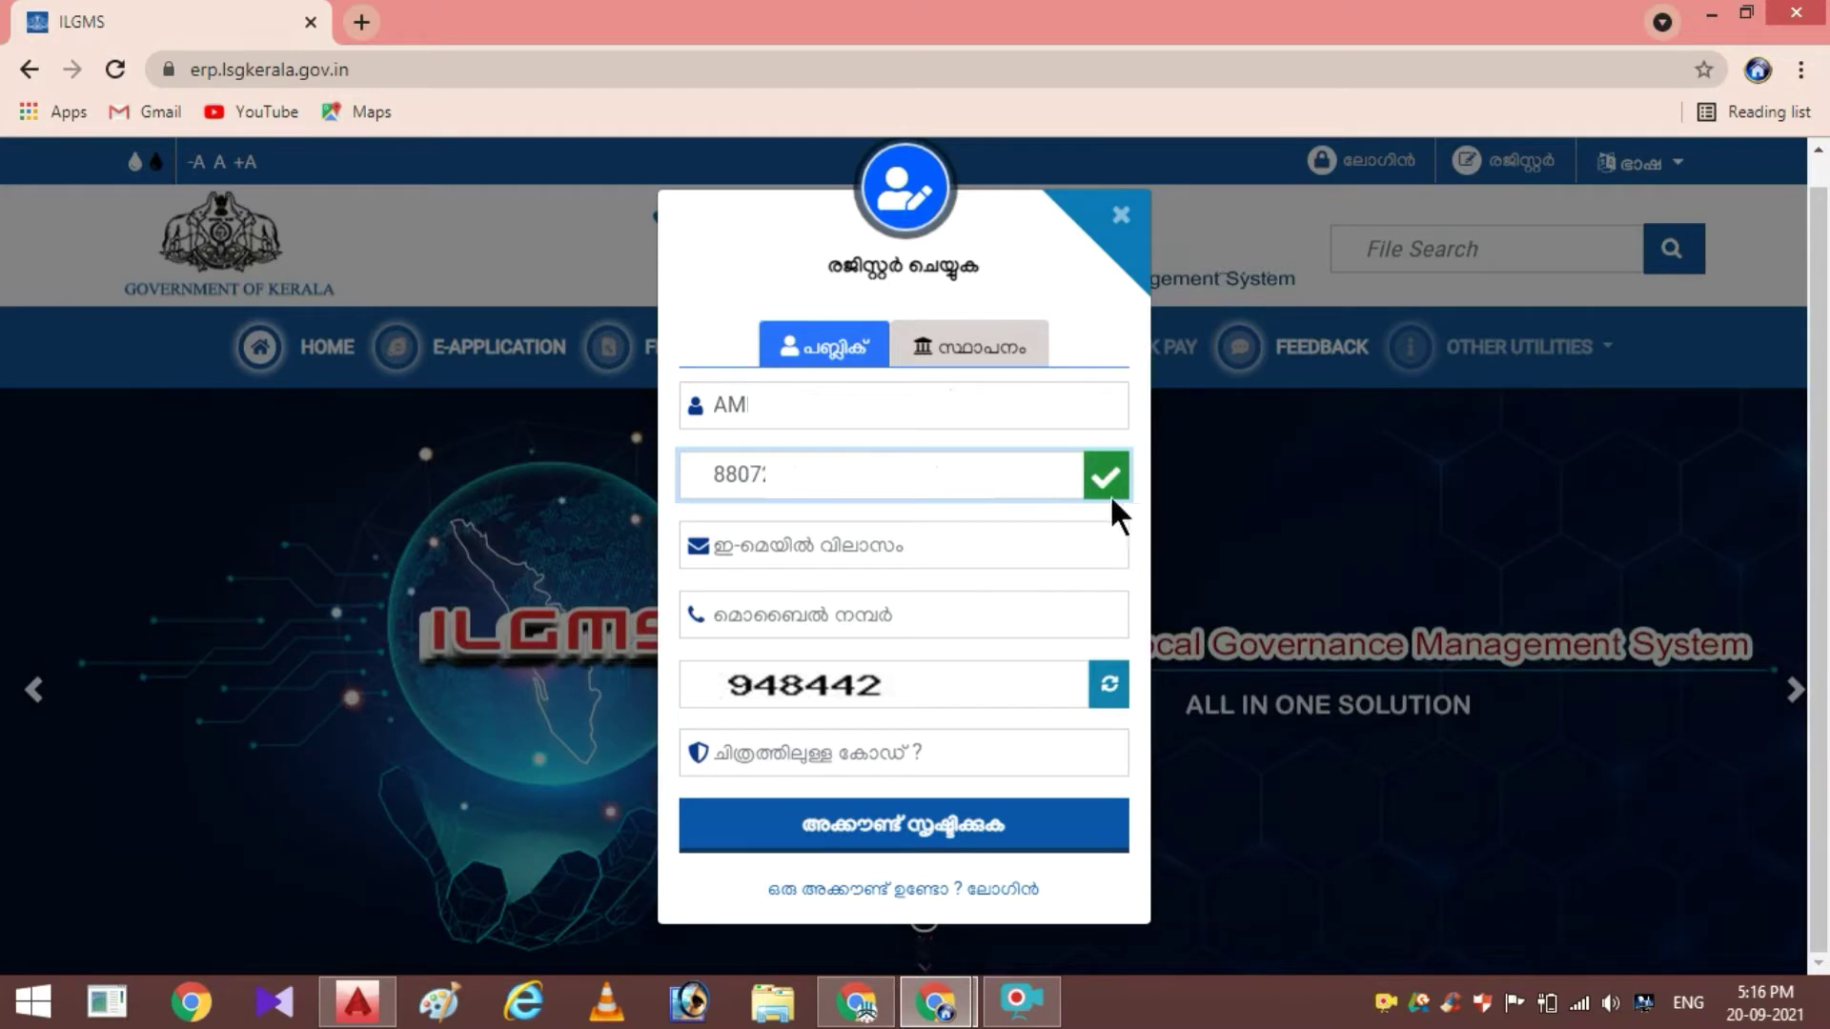
pyautogui.click(903, 546)
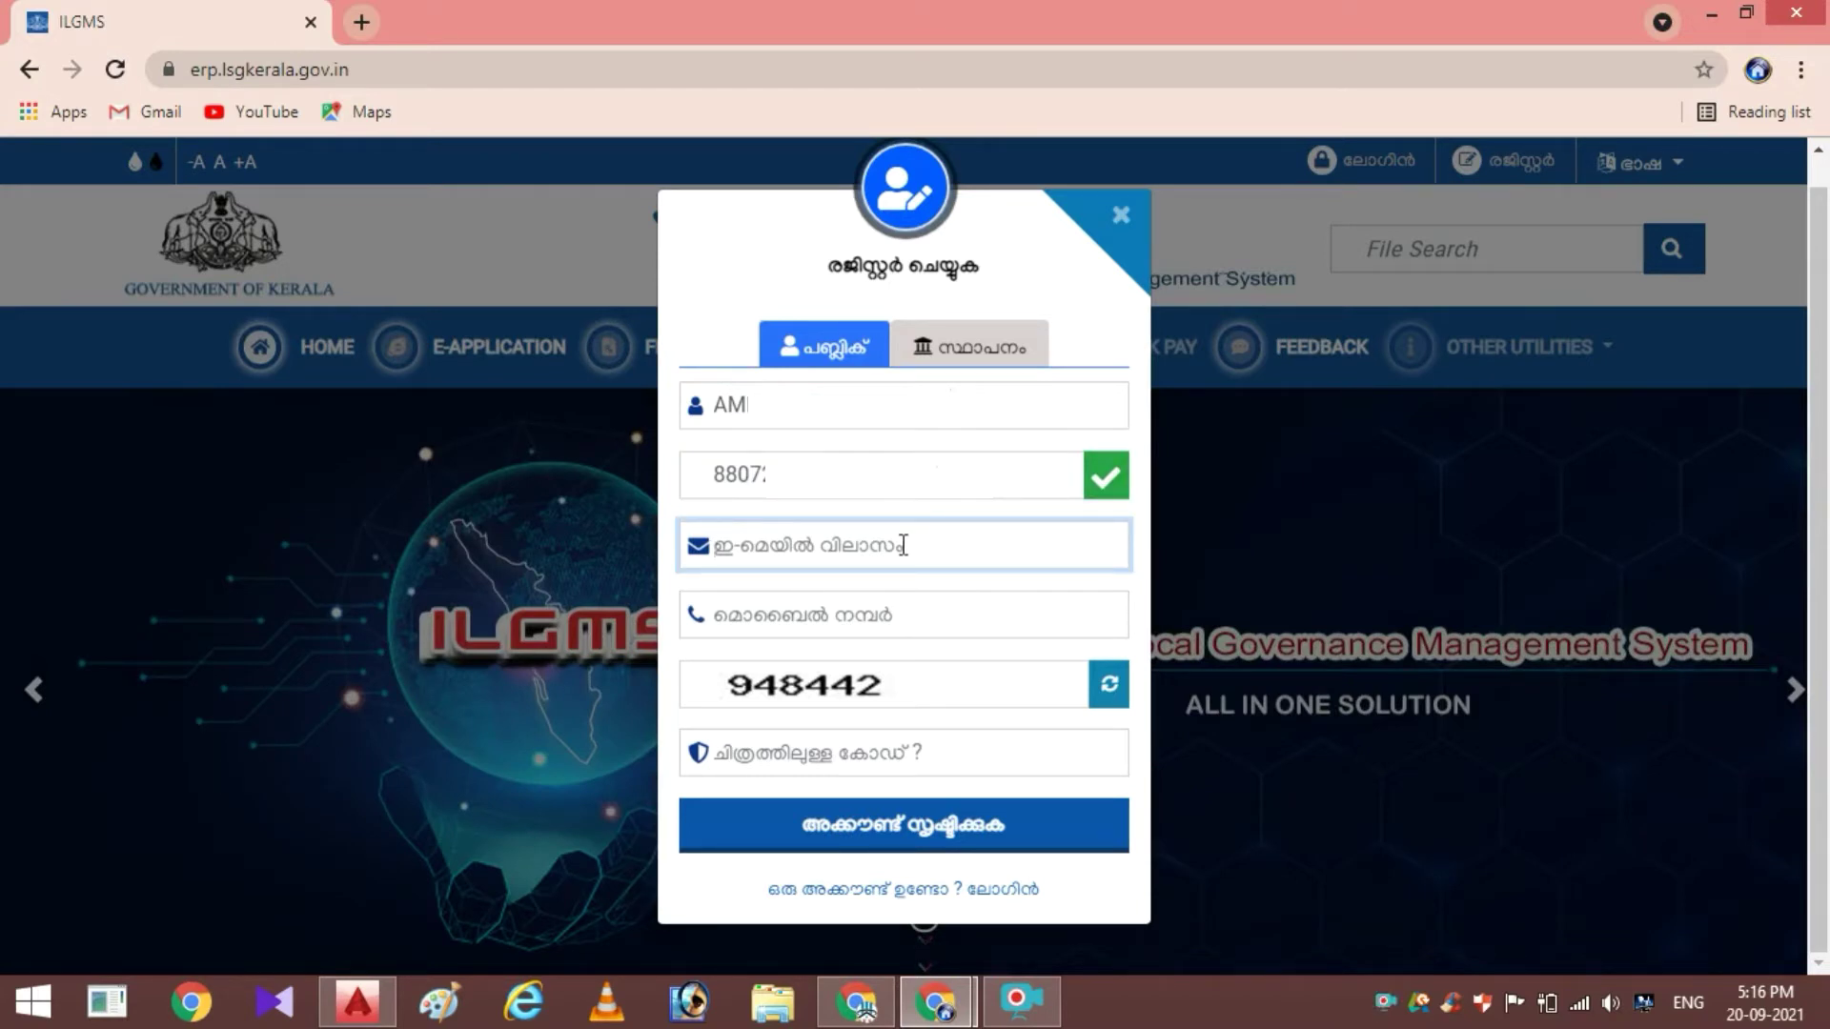
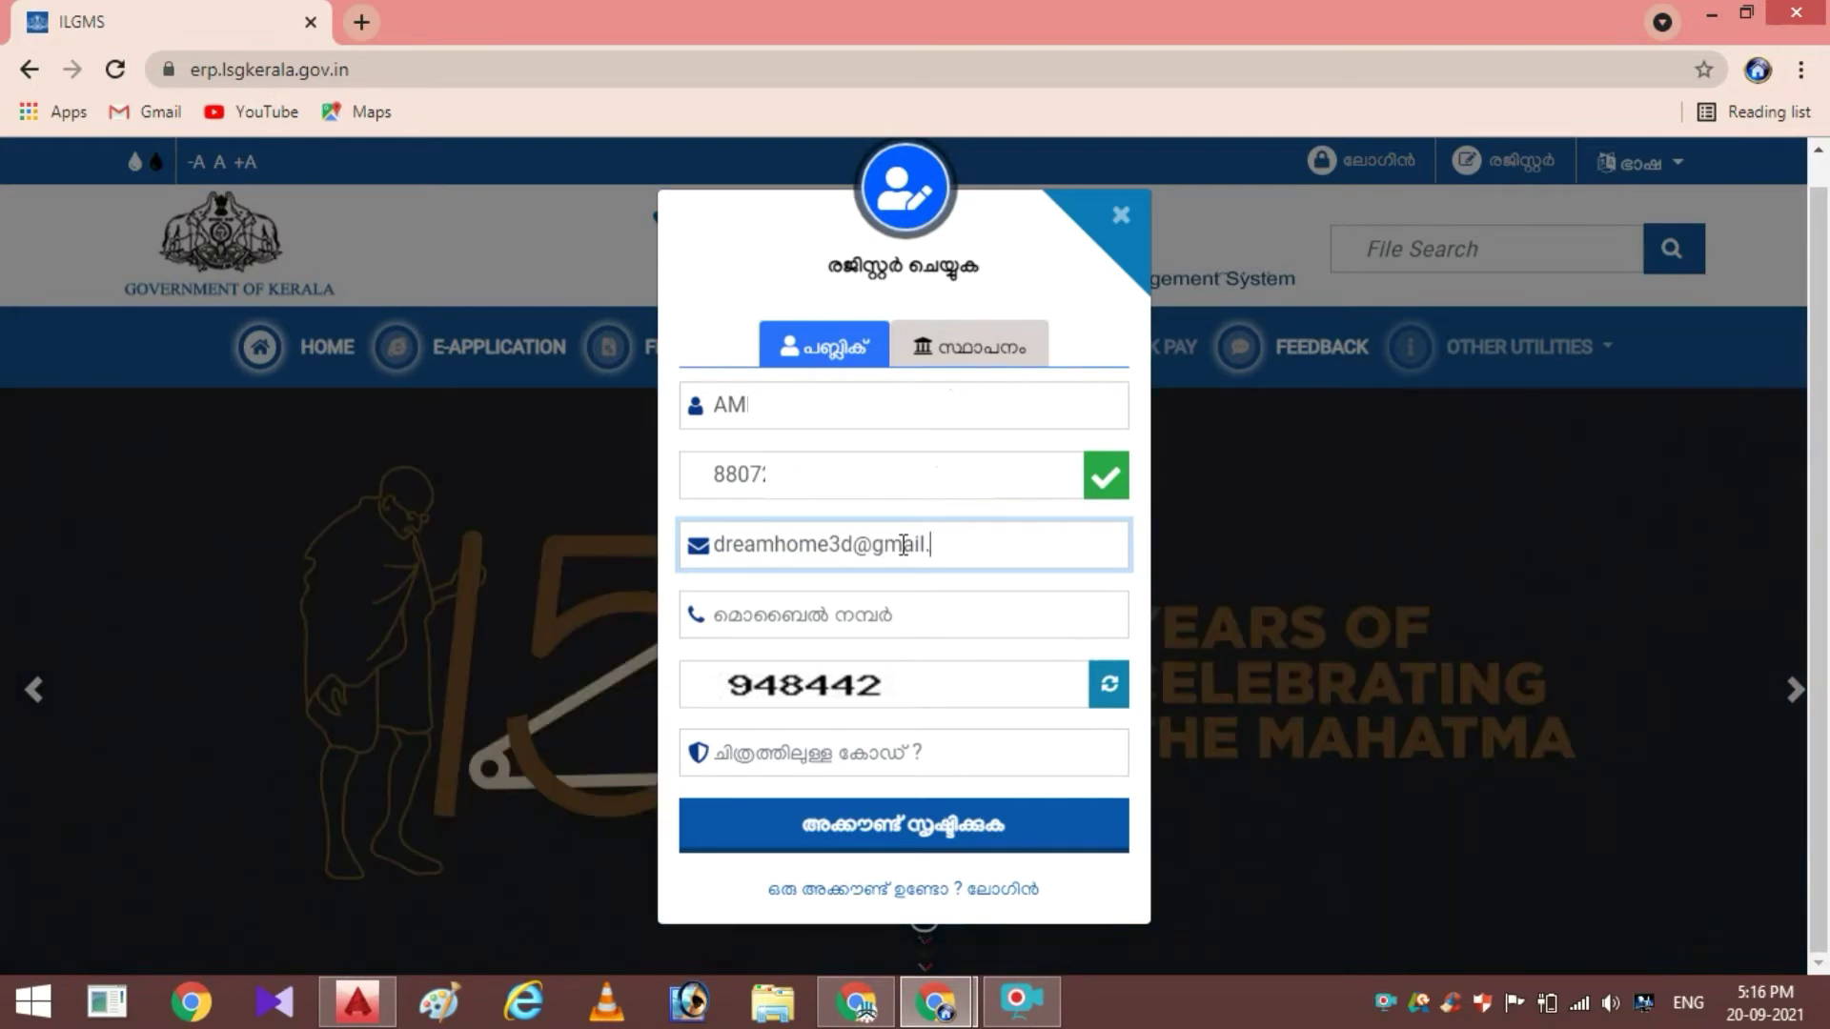
pyautogui.click(878, 618)
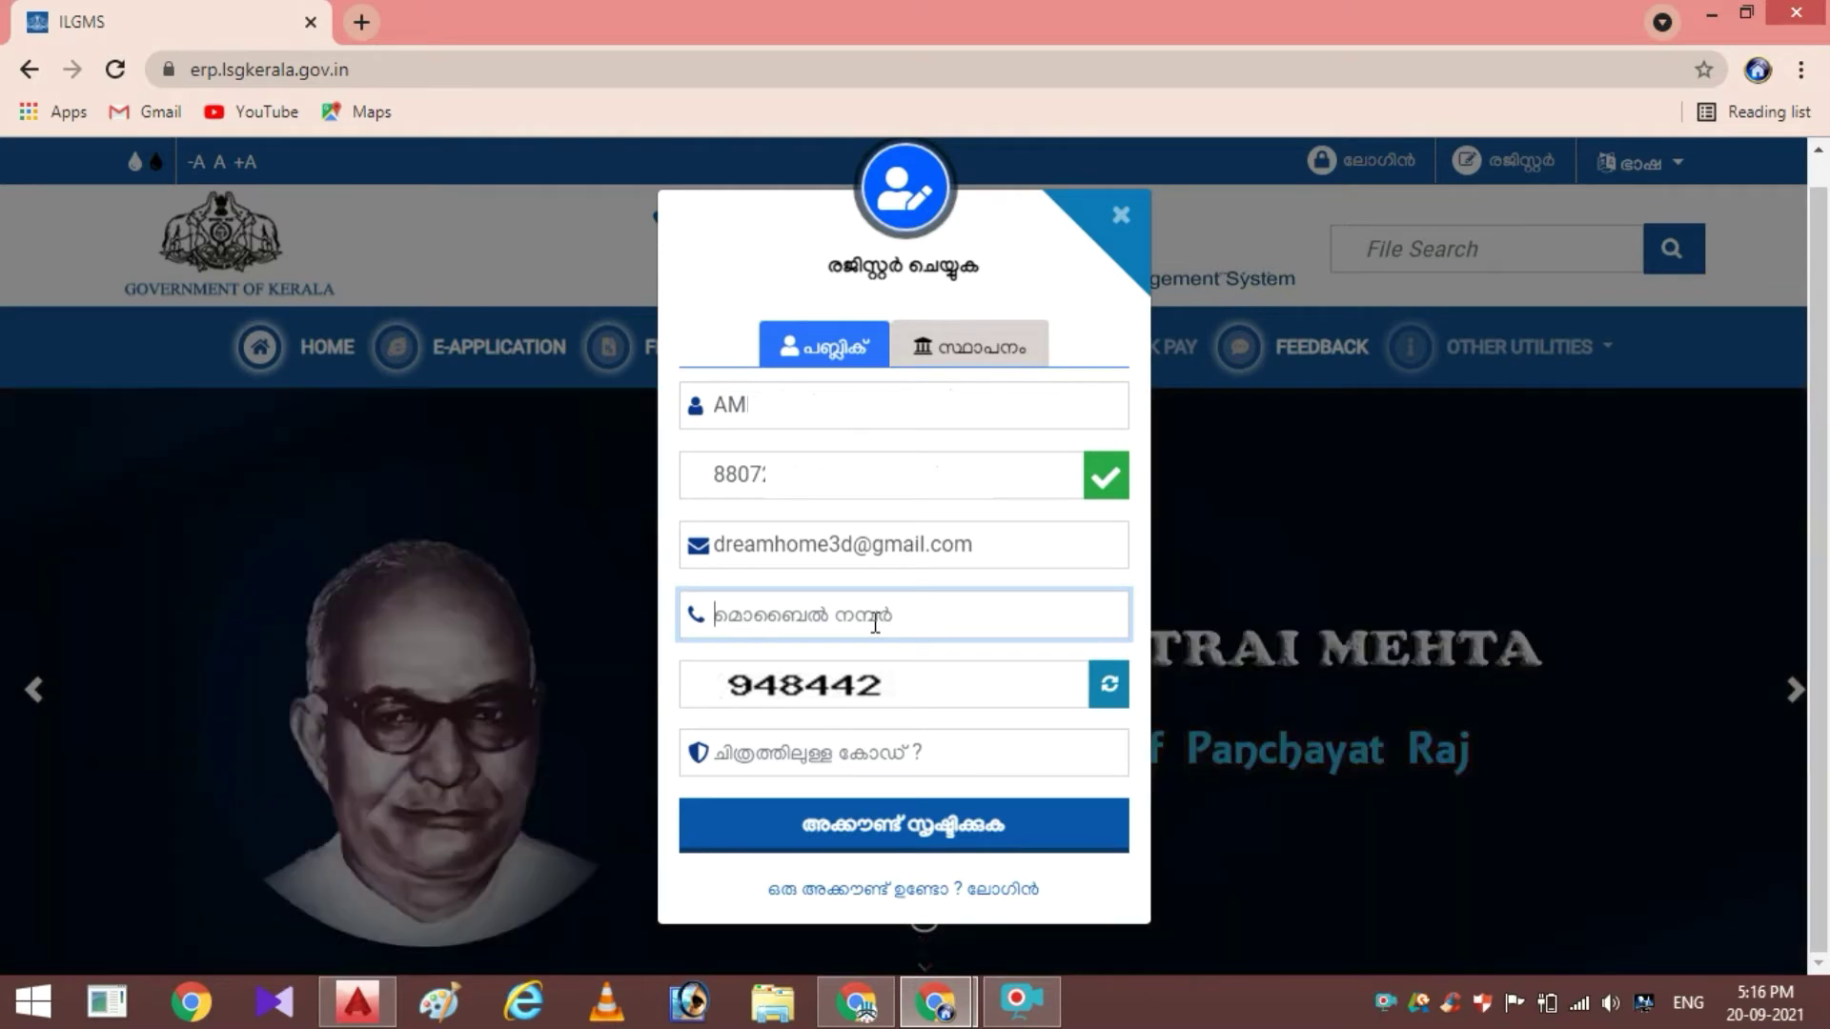
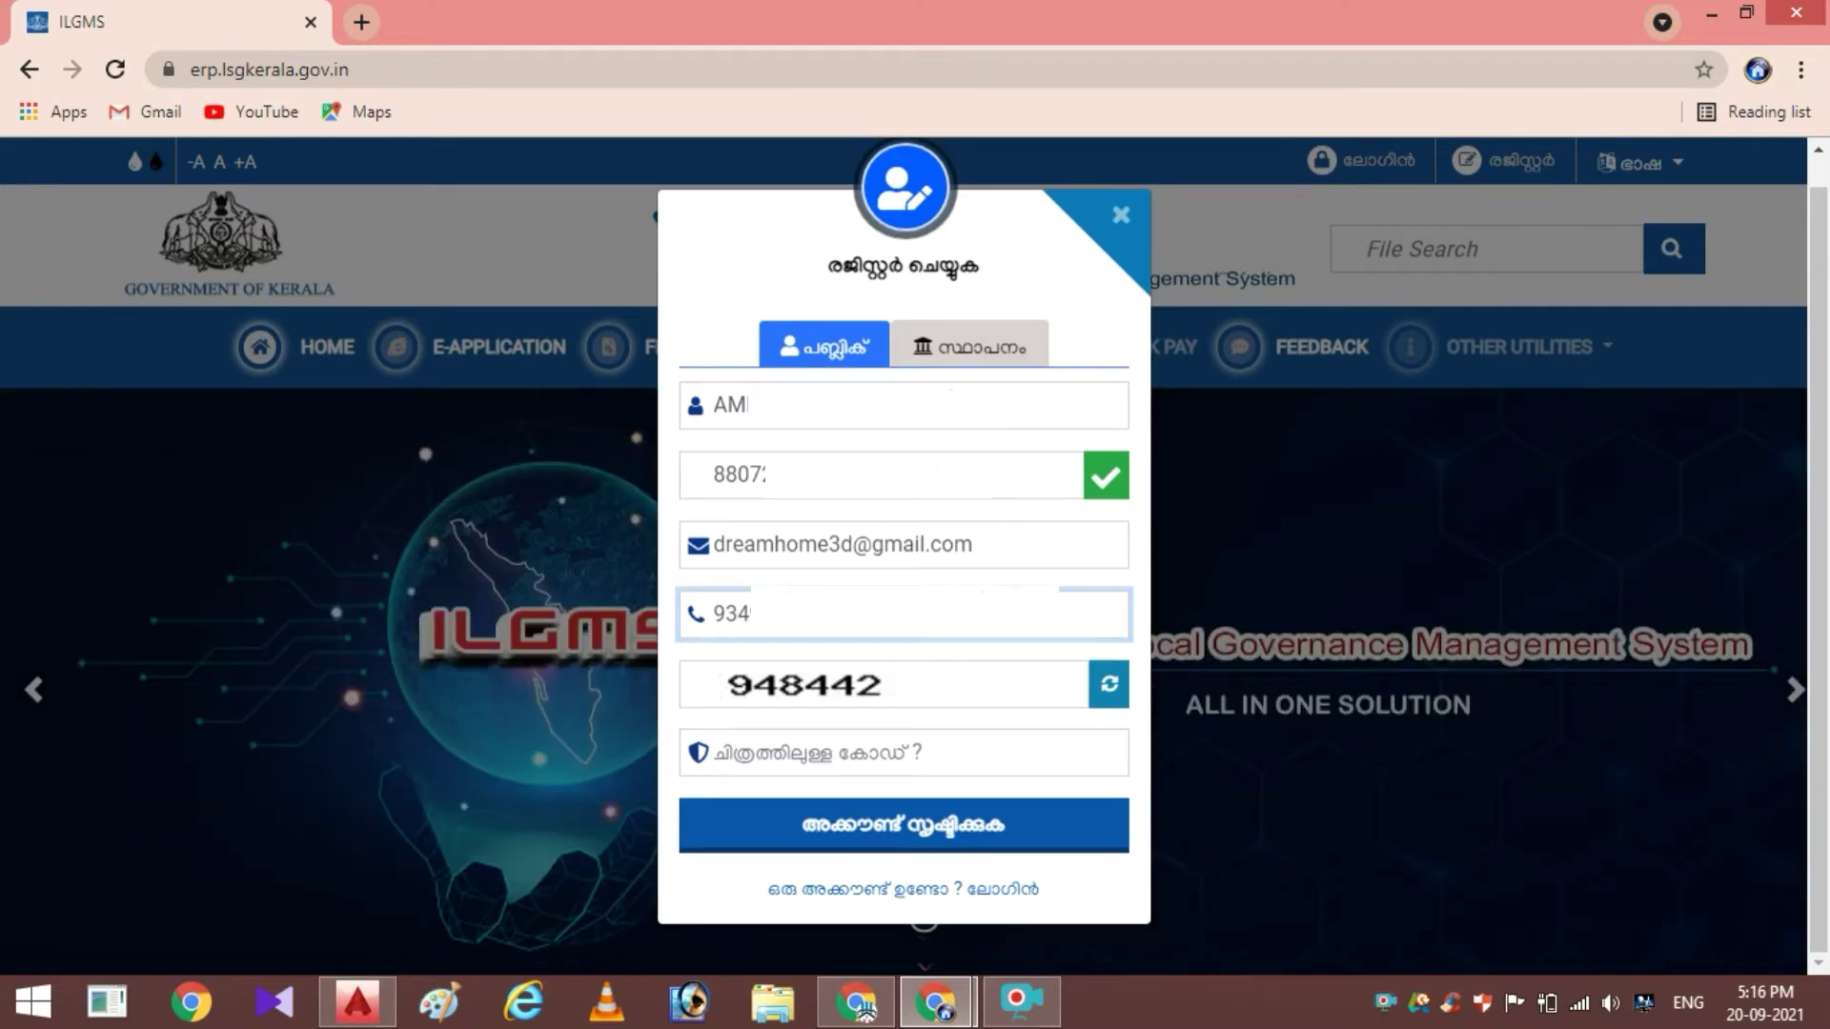
pyautogui.click(782, 757)
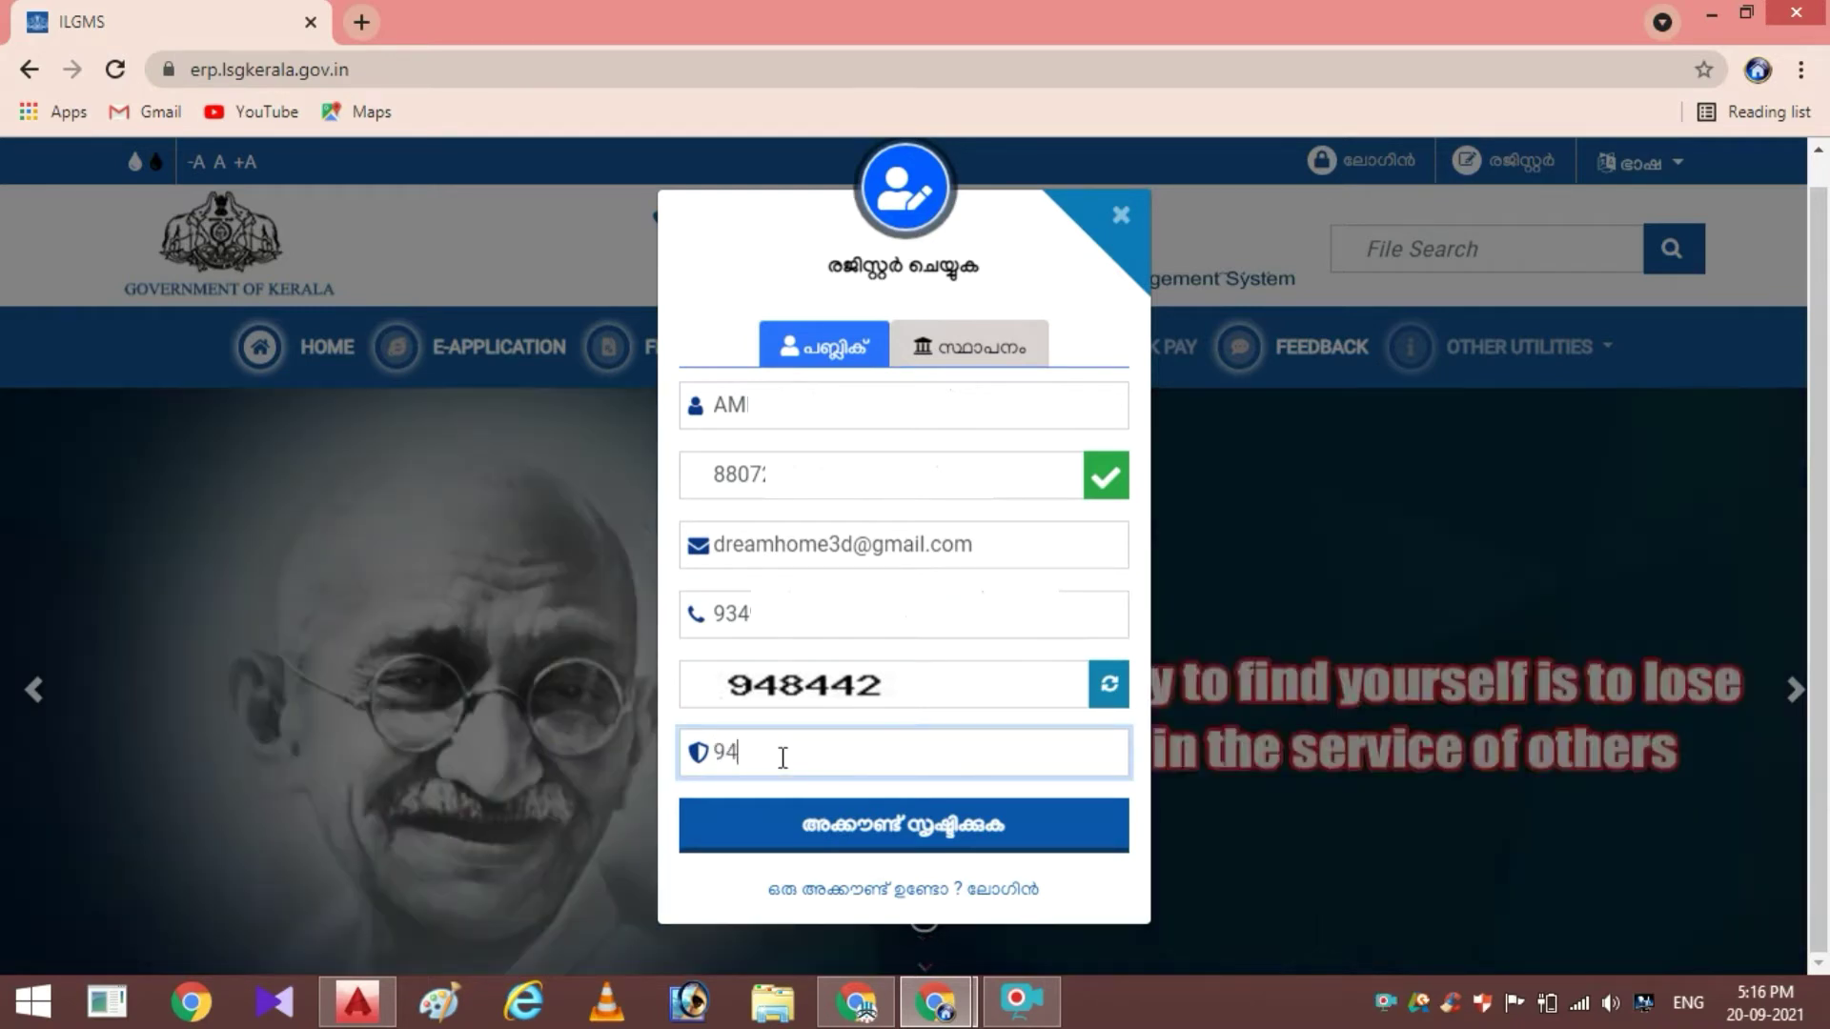
pyautogui.click(974, 838)
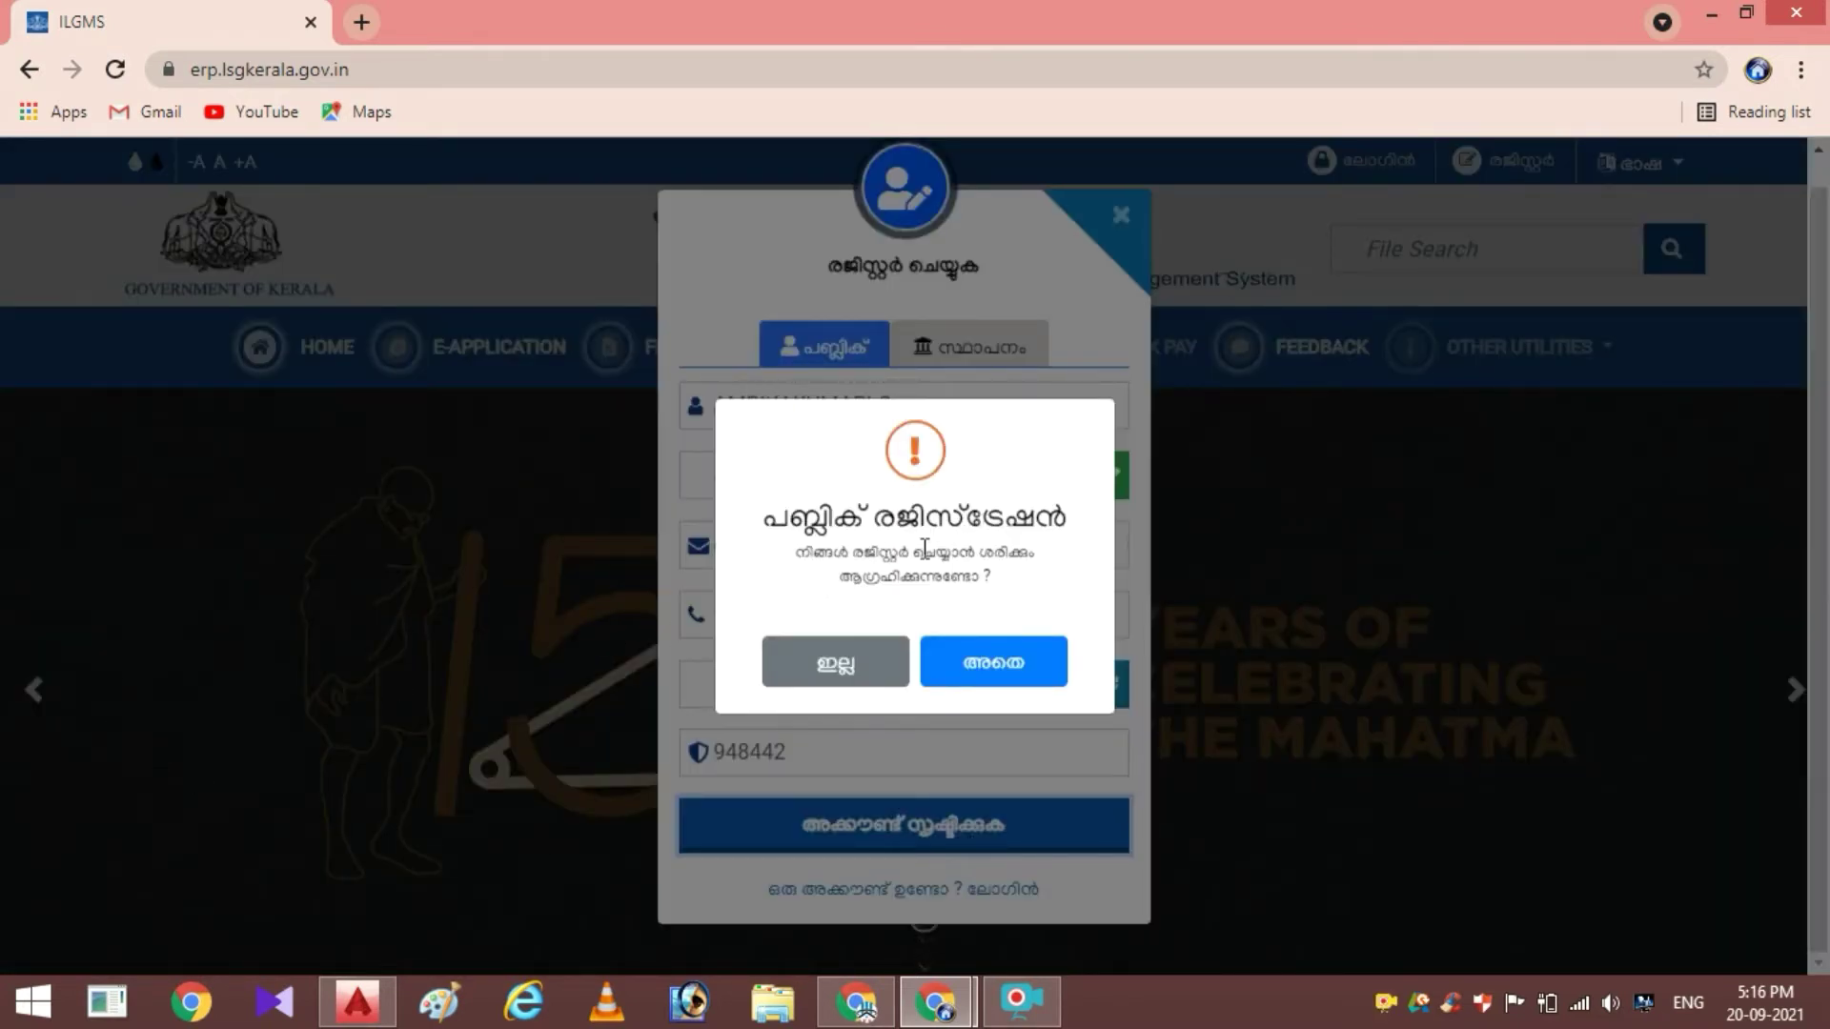
# Confirm the registration with Yes and dismiss the success message with OK
pyautogui.click(983, 671)
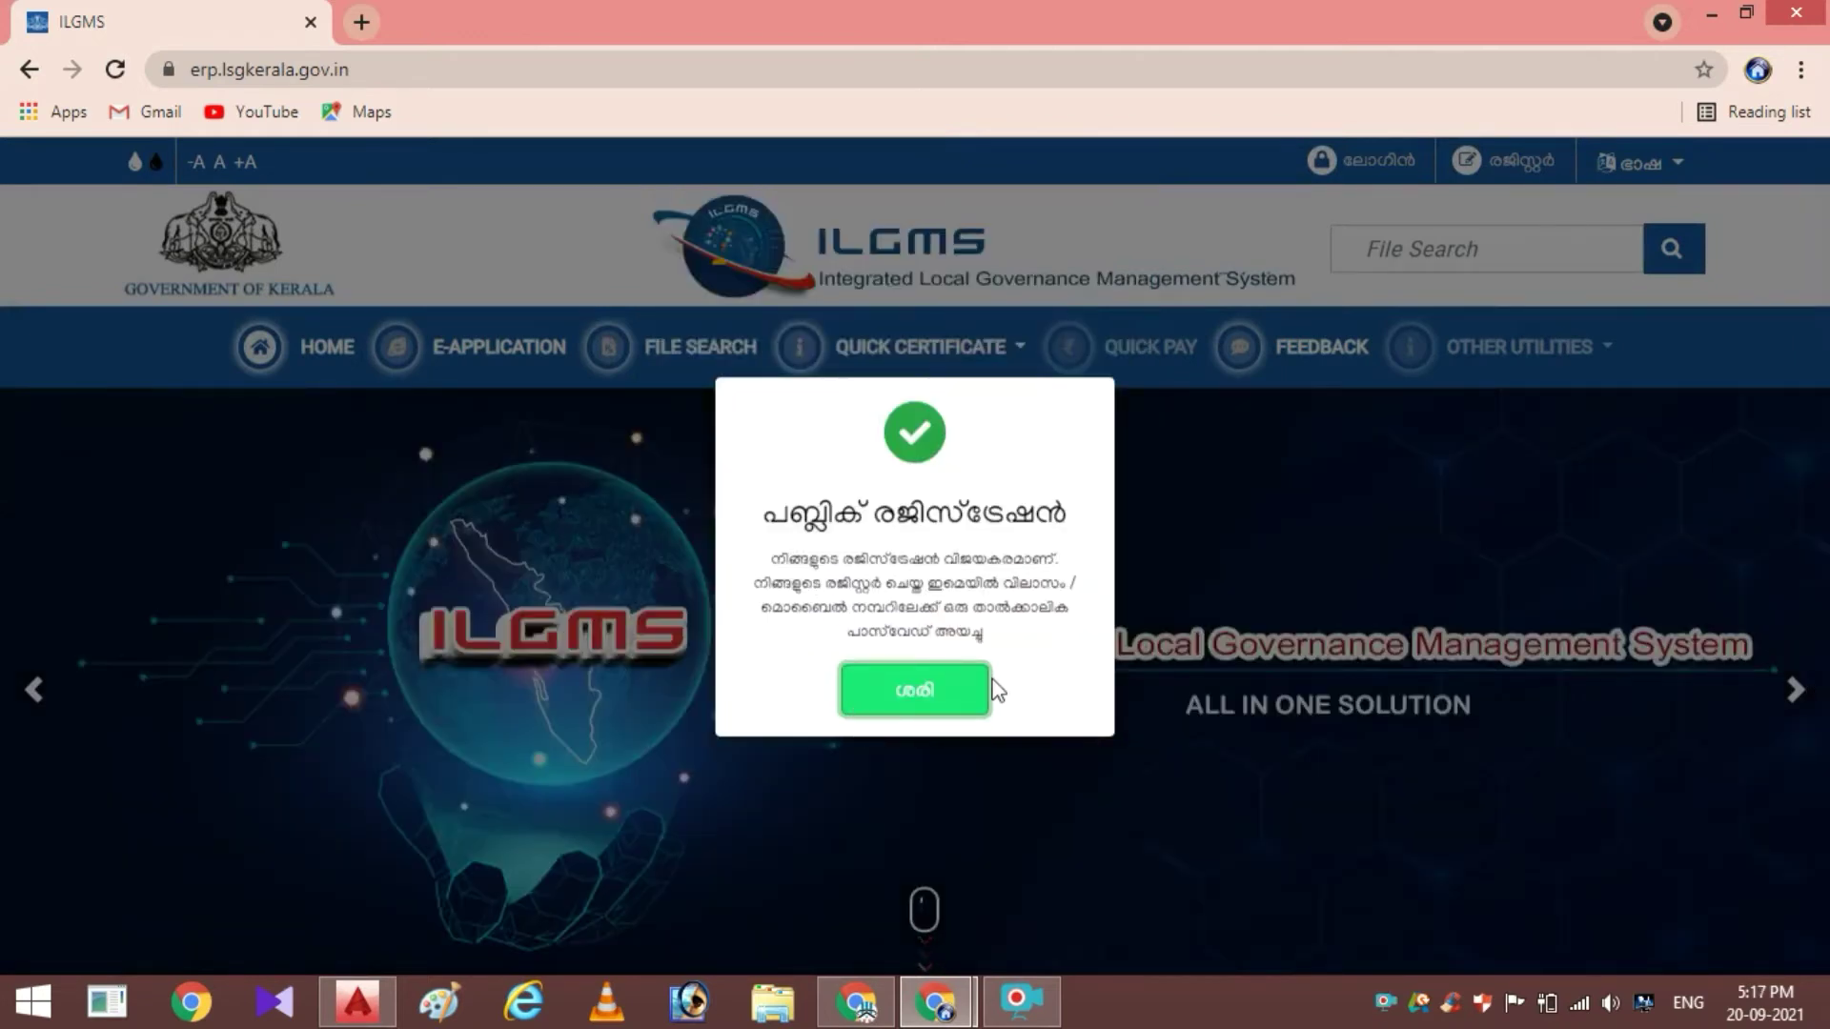
pyautogui.click(920, 689)
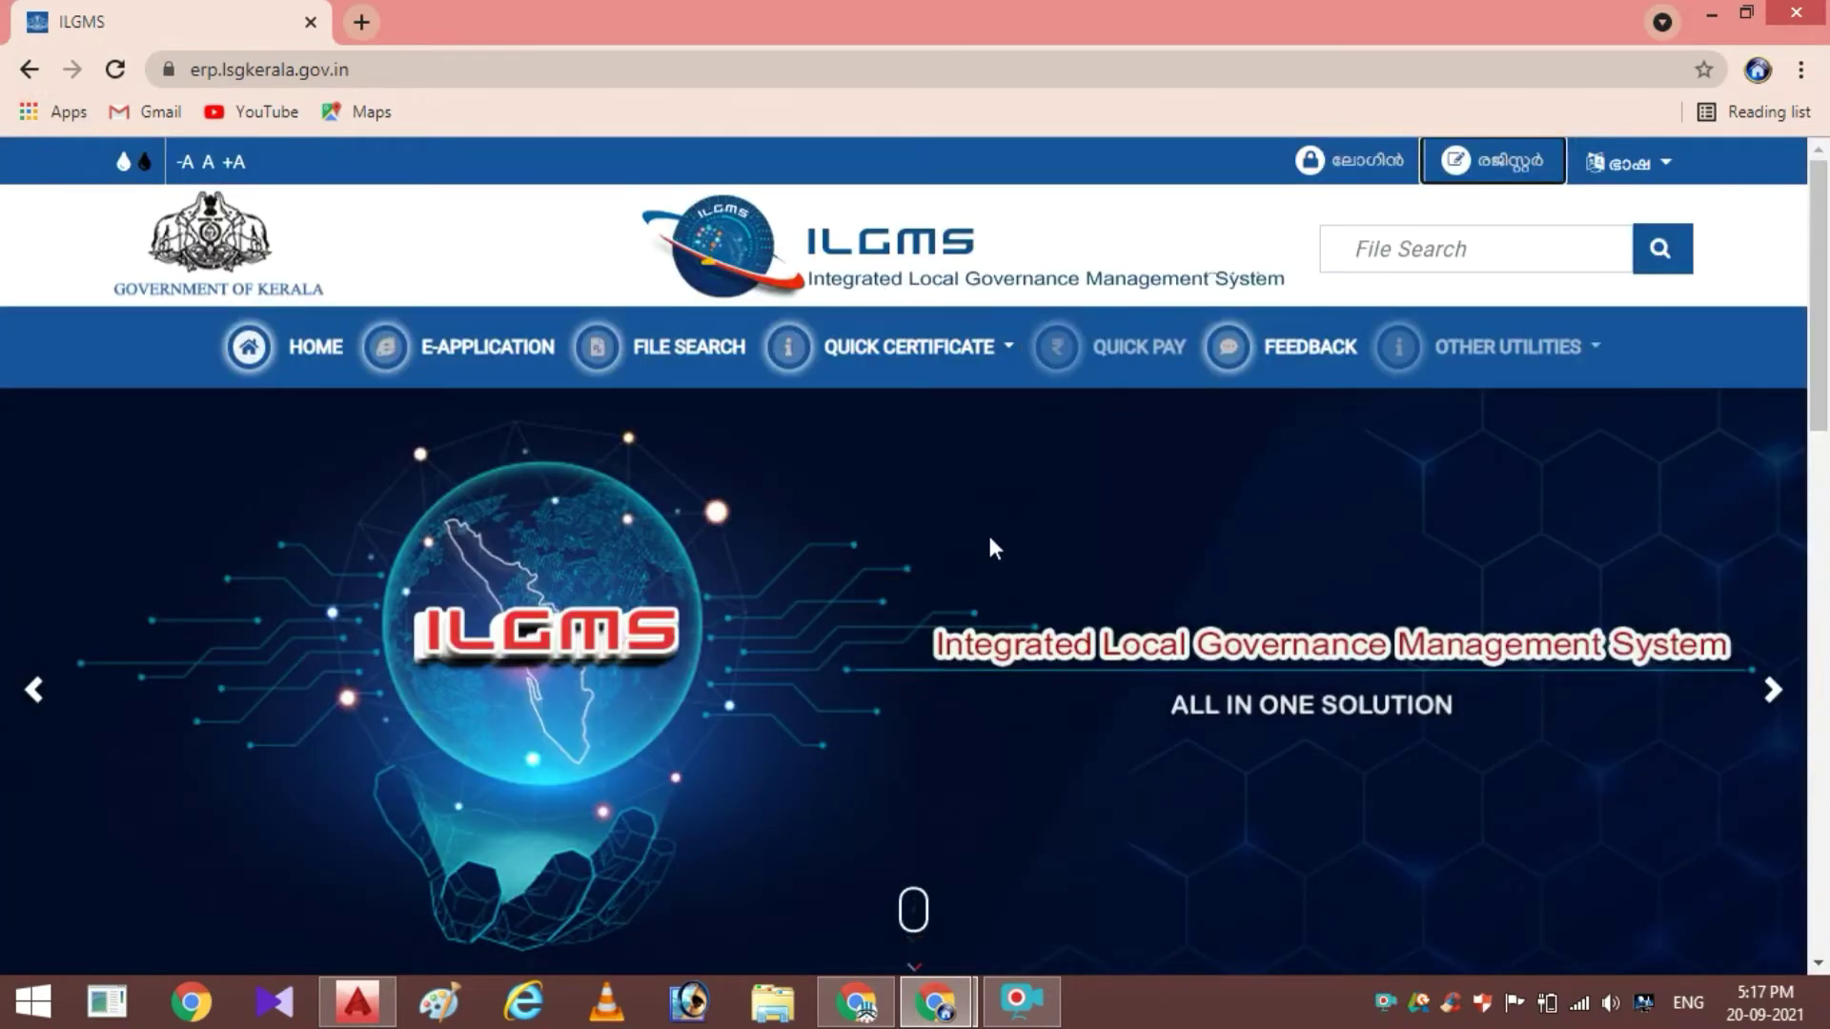
# Switch to Gmail and reload the inbox until the ILGMS Public User Registration e-mail arrives
pyautogui.moveTo(935, 1000)
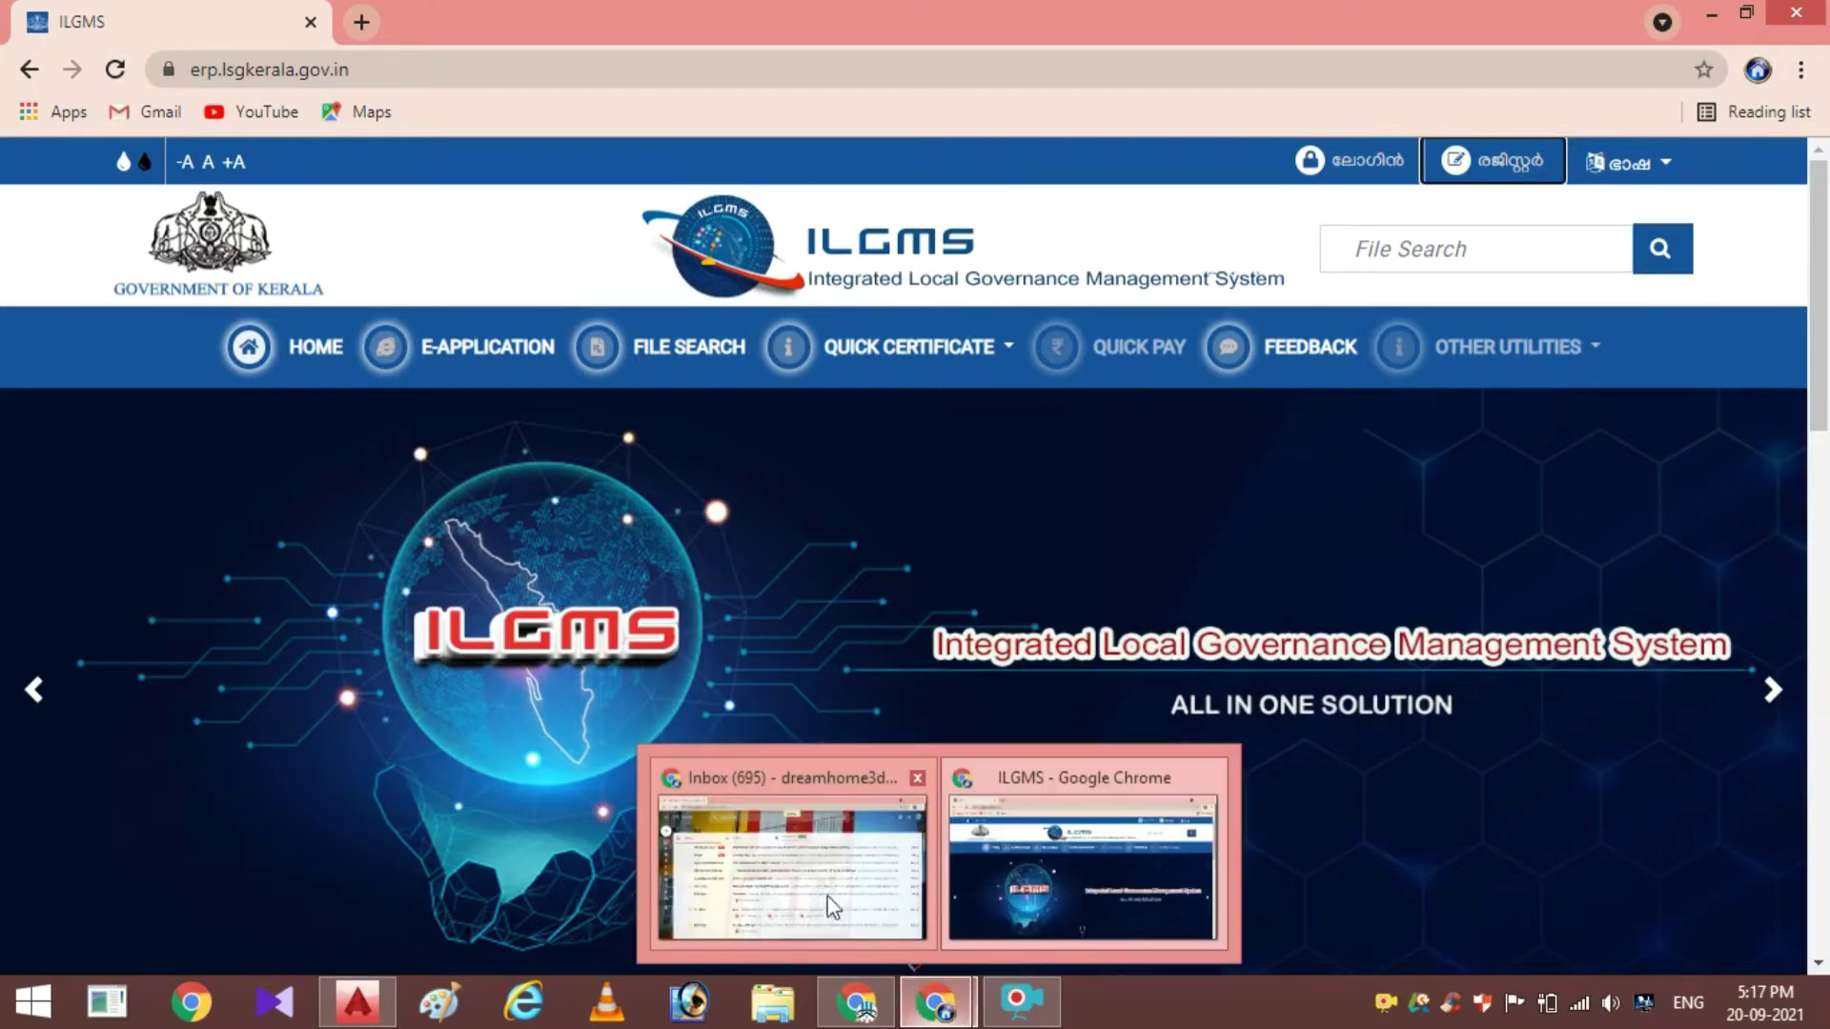
pyautogui.click(808, 889)
pyautogui.click(804, 879)
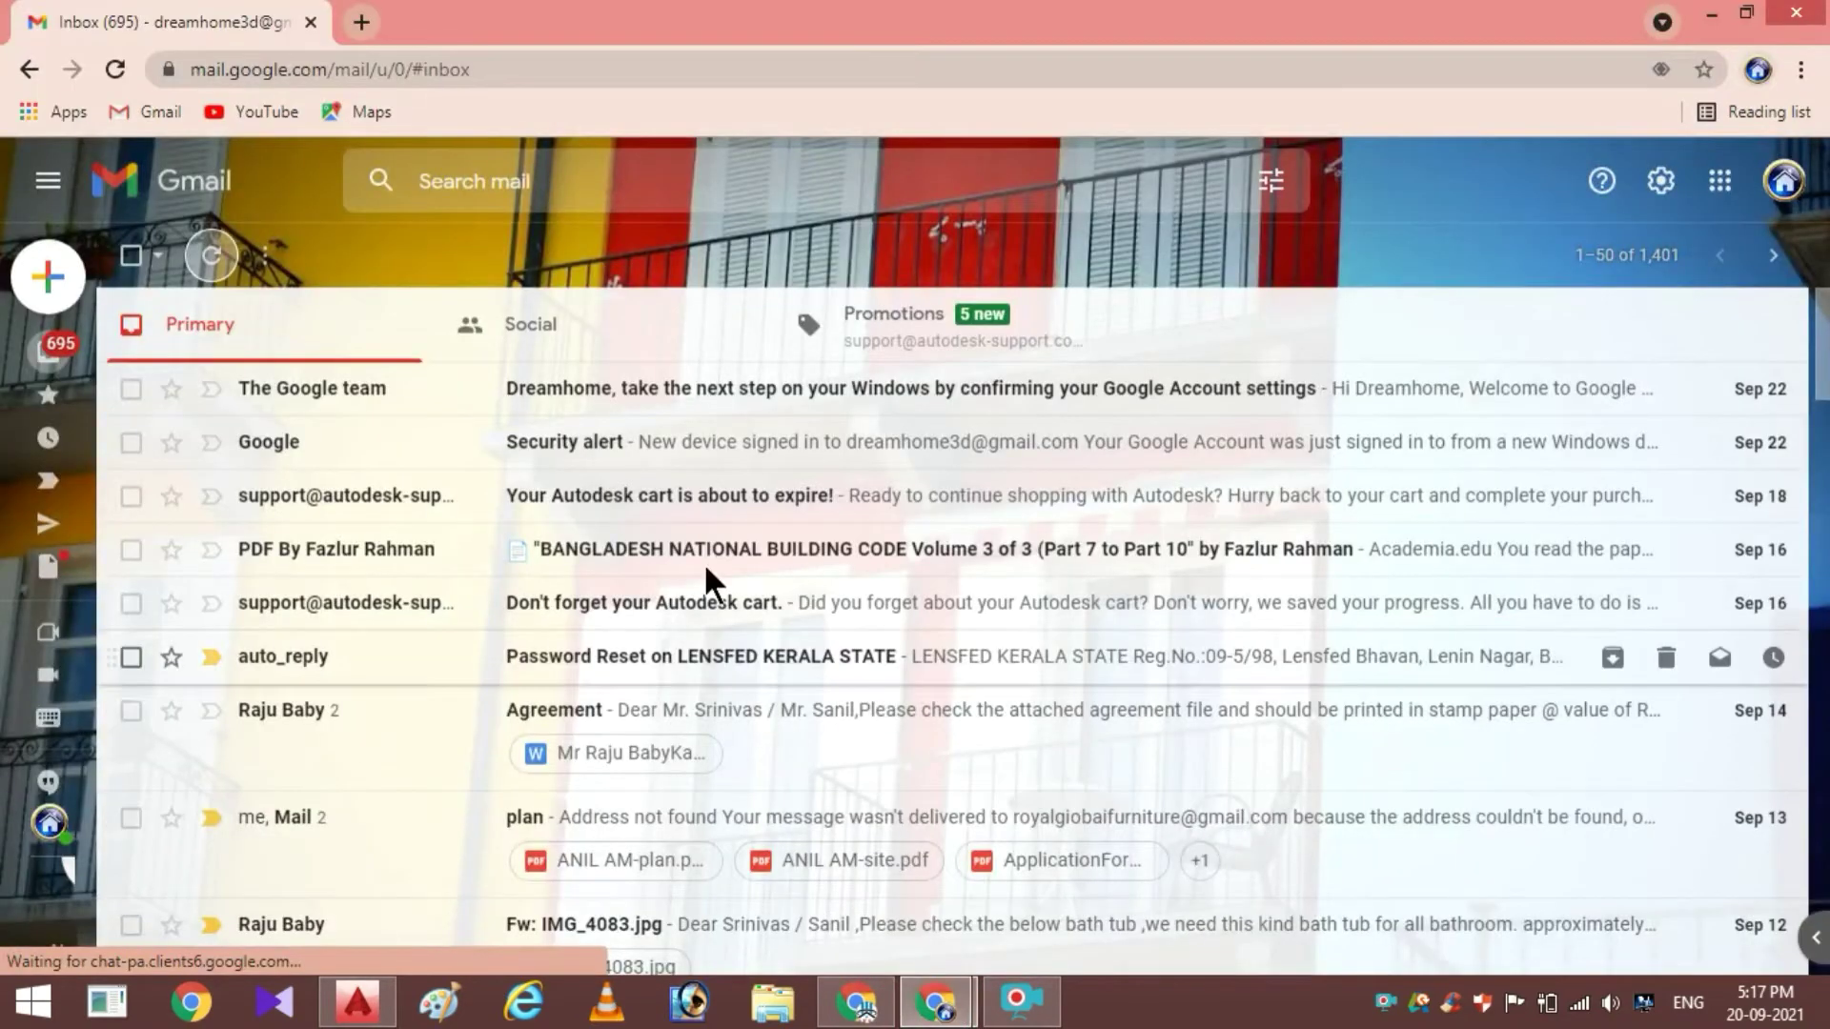
pyautogui.click(208, 255)
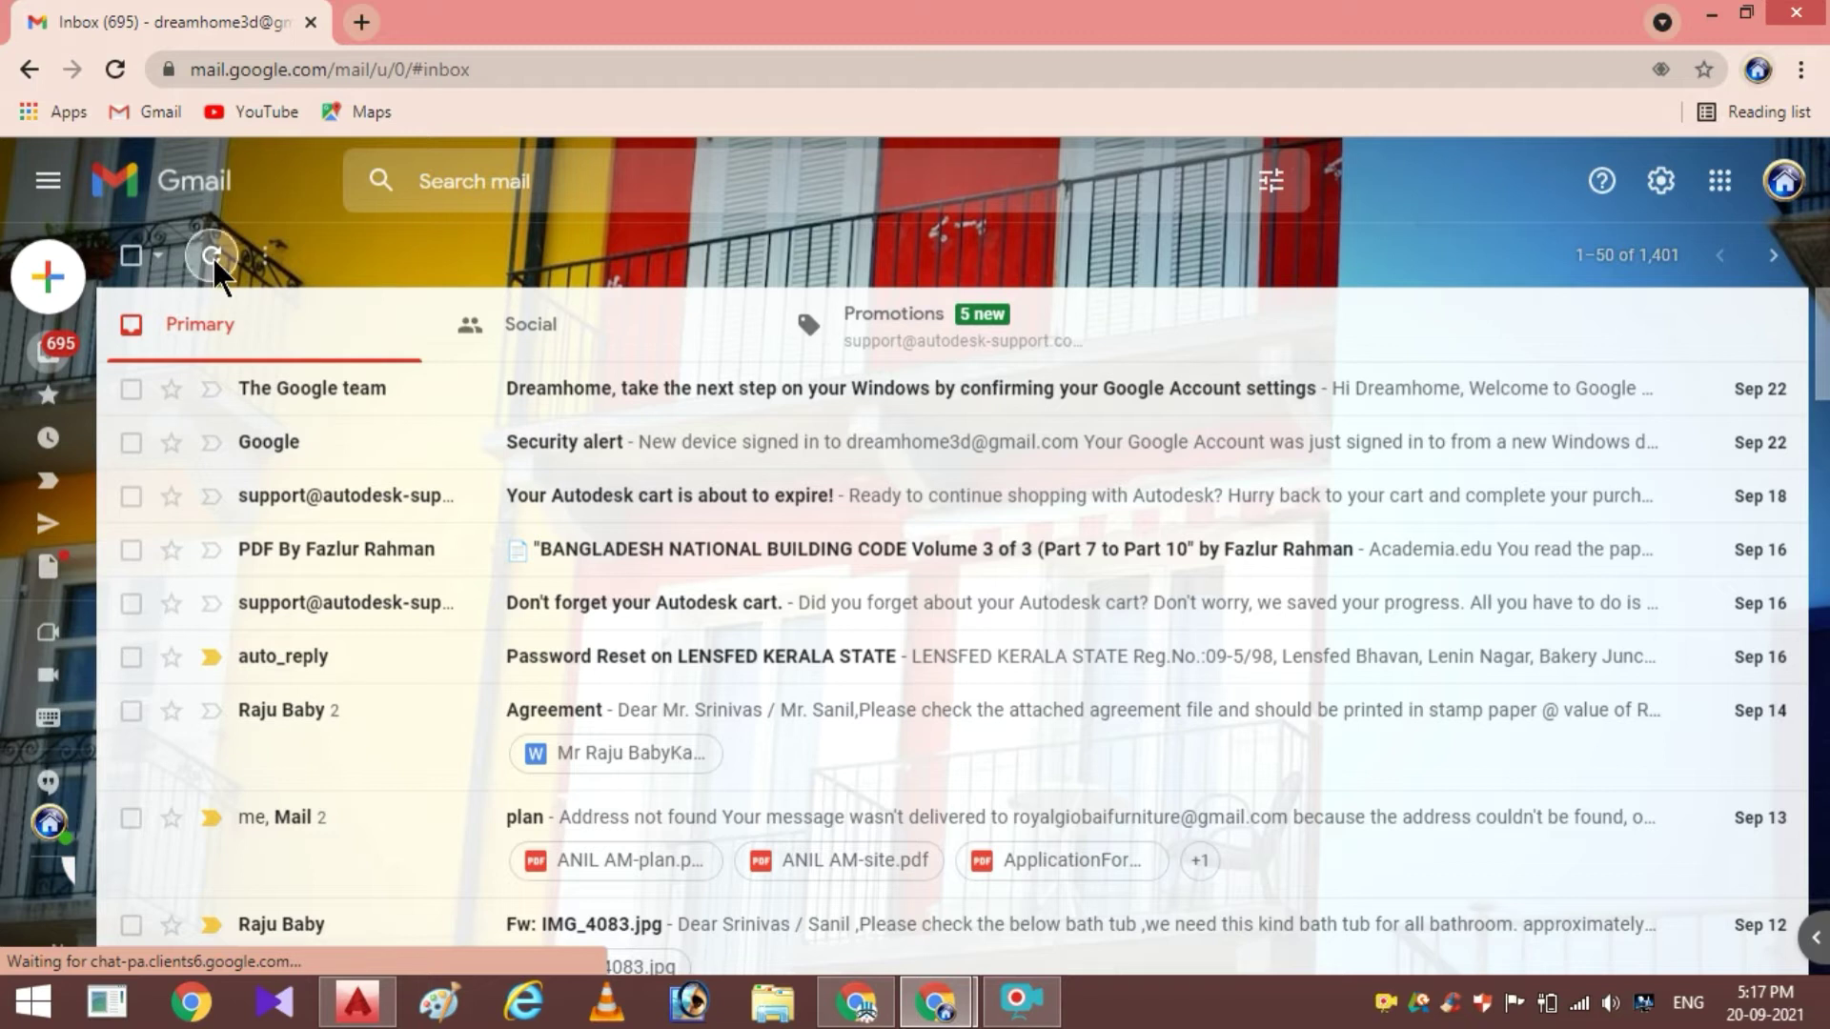
pyautogui.click(214, 260)
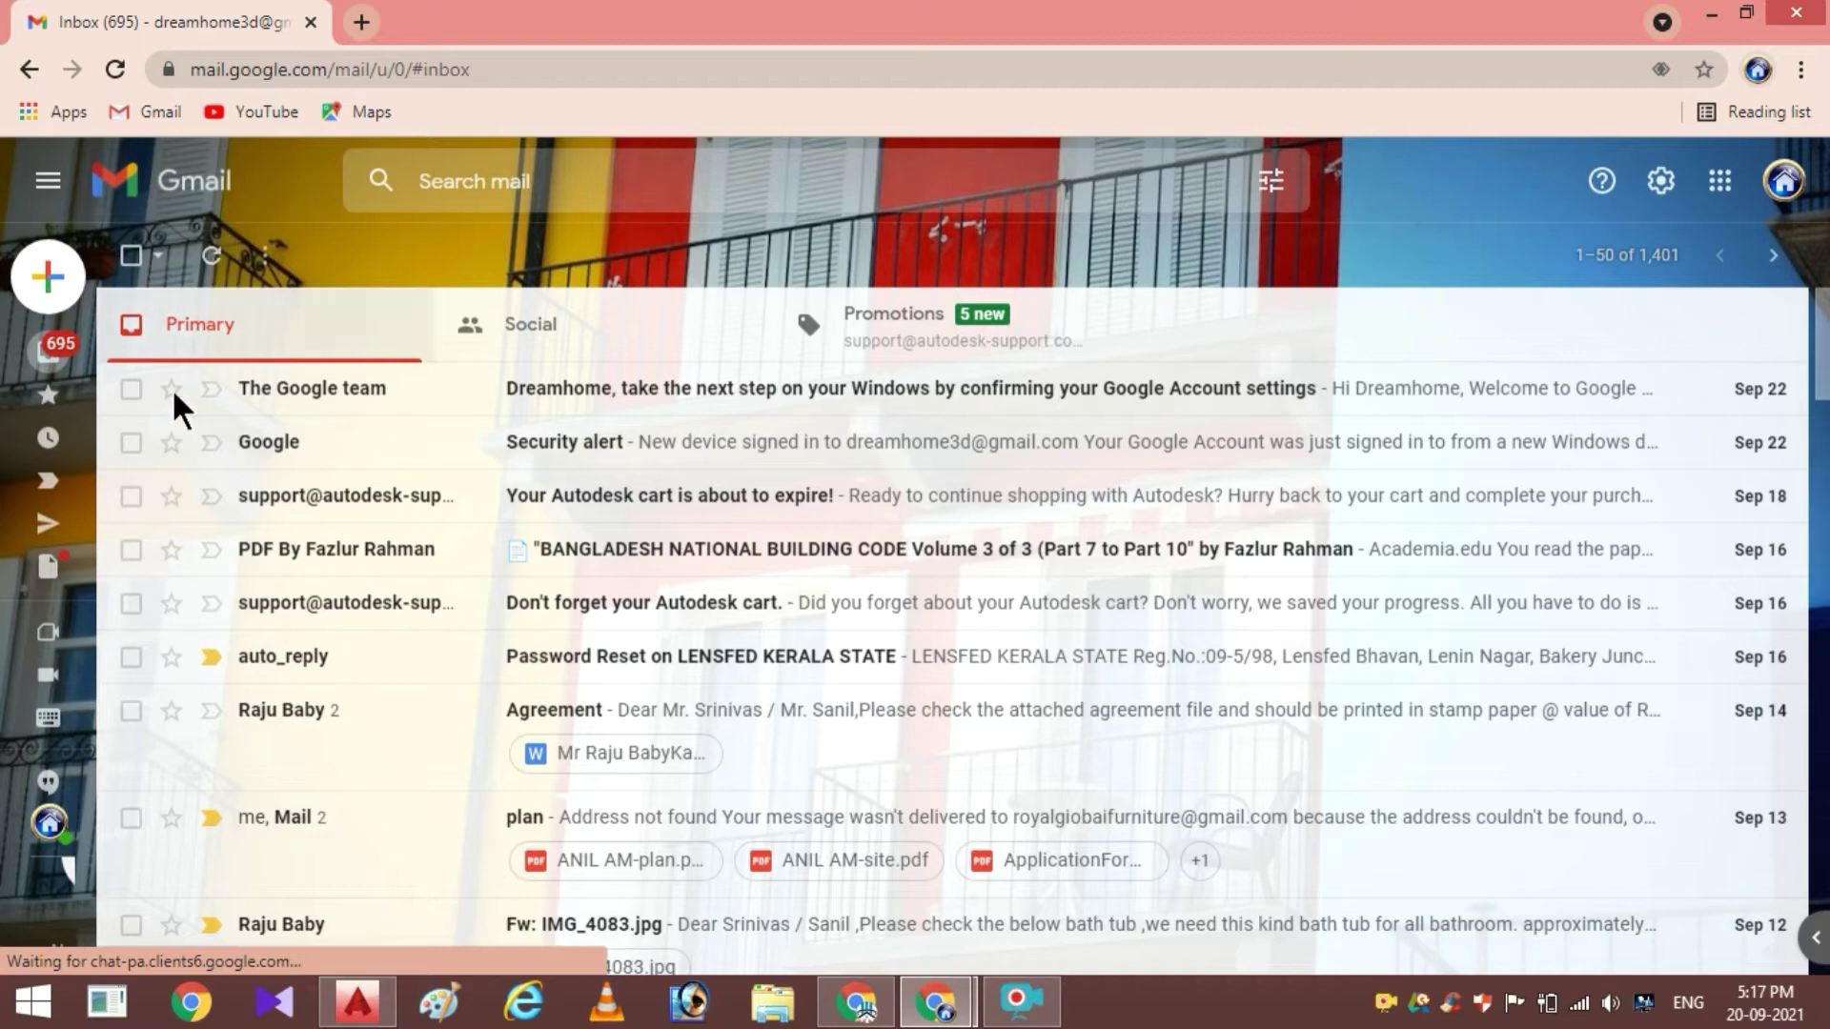
pyautogui.moveTo(48, 355)
pyautogui.click(110, 346)
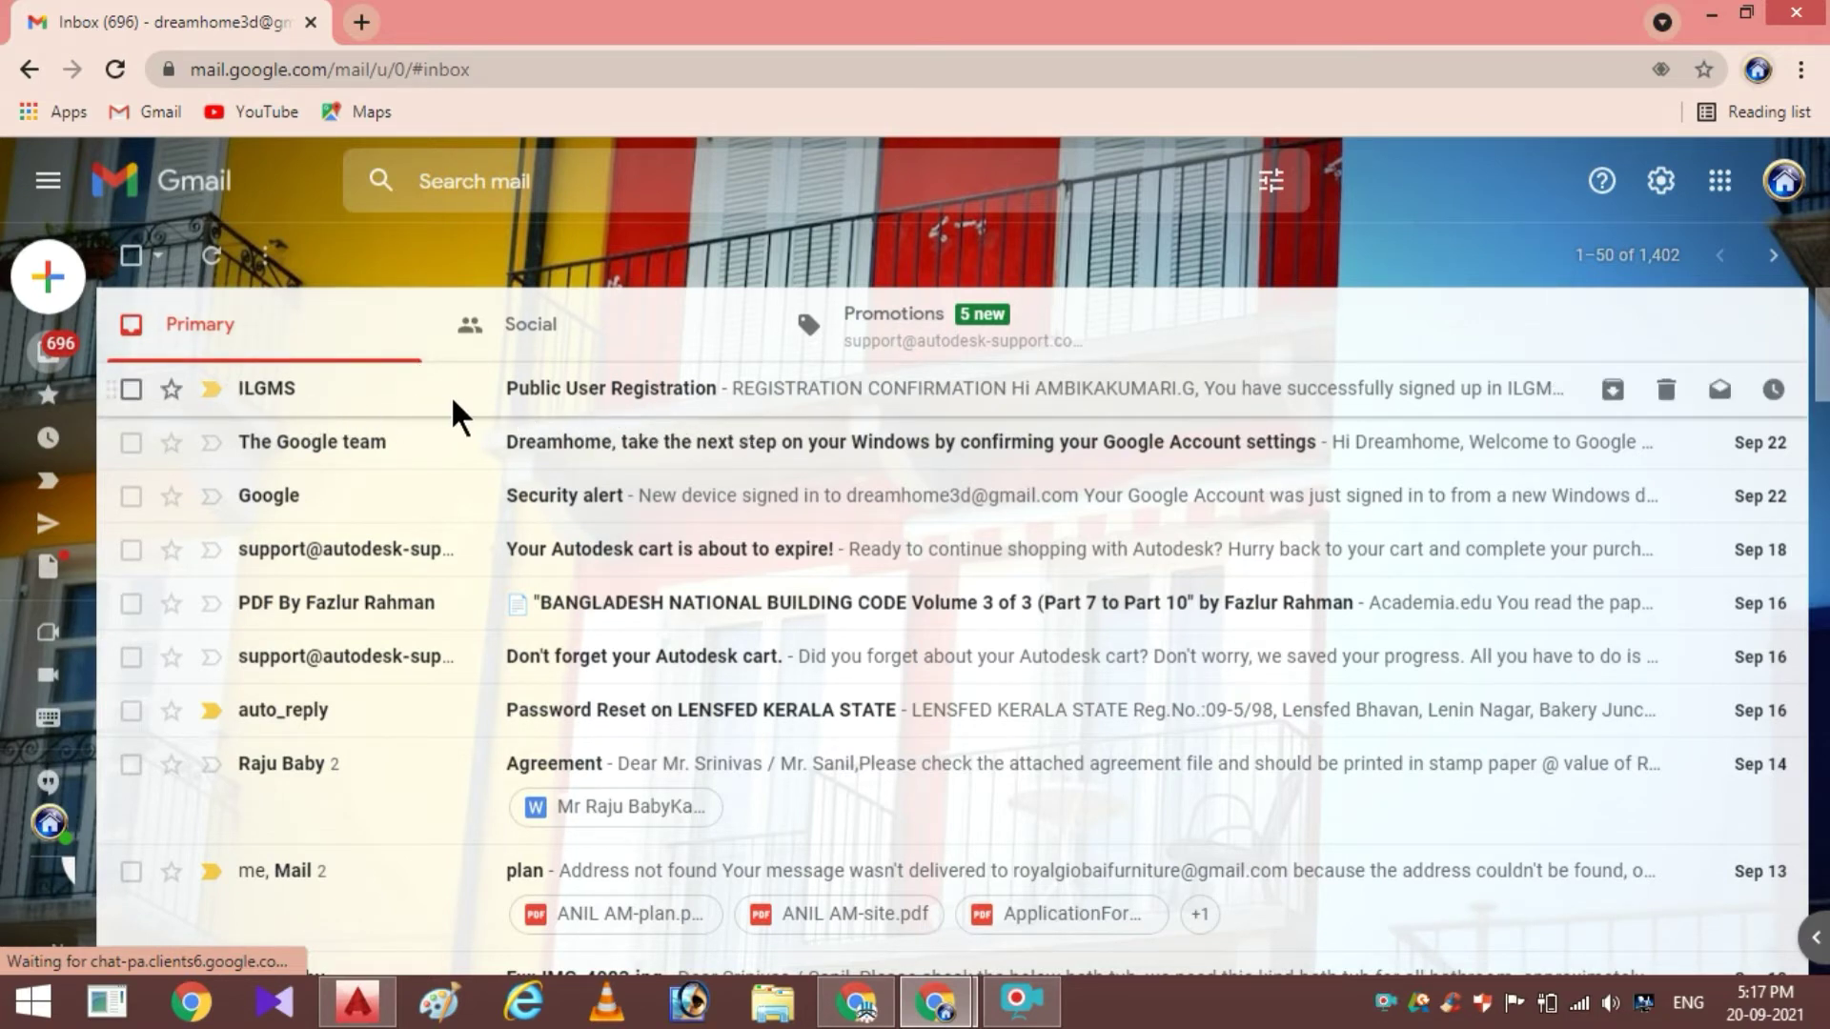
# Read the registration e-mail's username and temporary password, then follow its login link to ILGMS
pyautogui.click(521, 385)
pyautogui.scroll(-2, 705, 486)
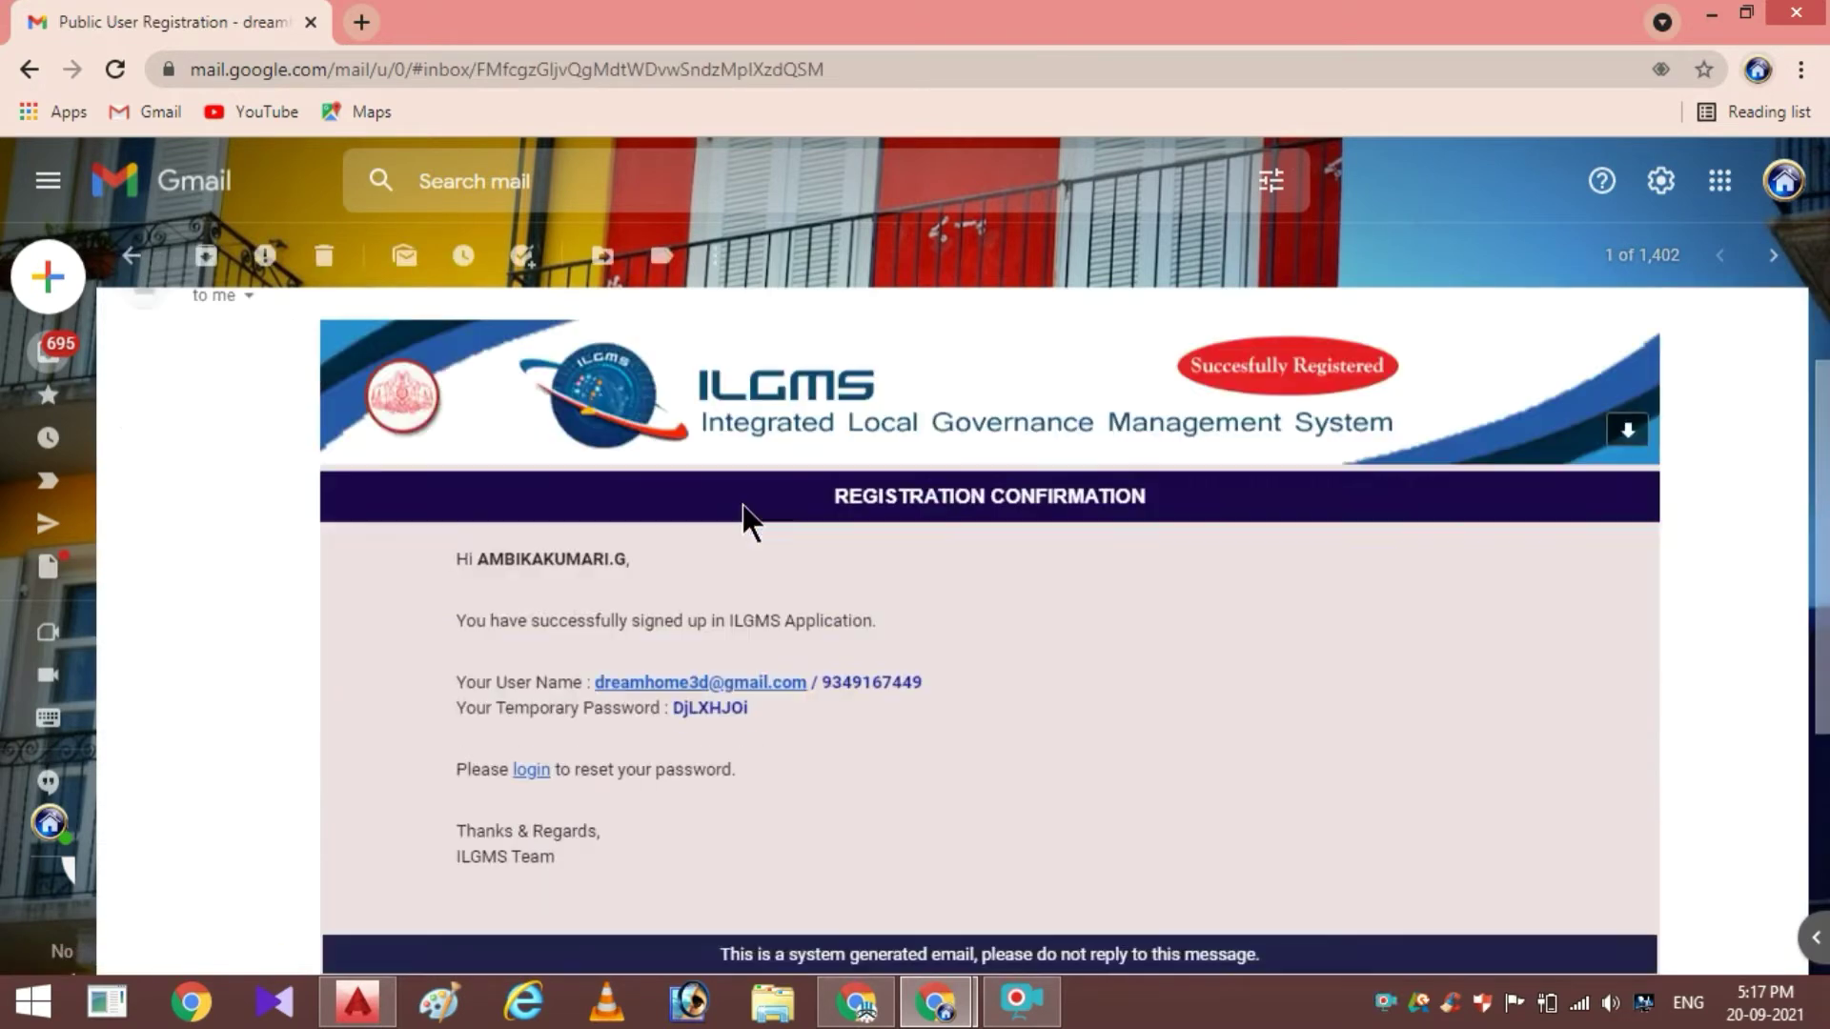
pyautogui.scroll(-1, 743, 519)
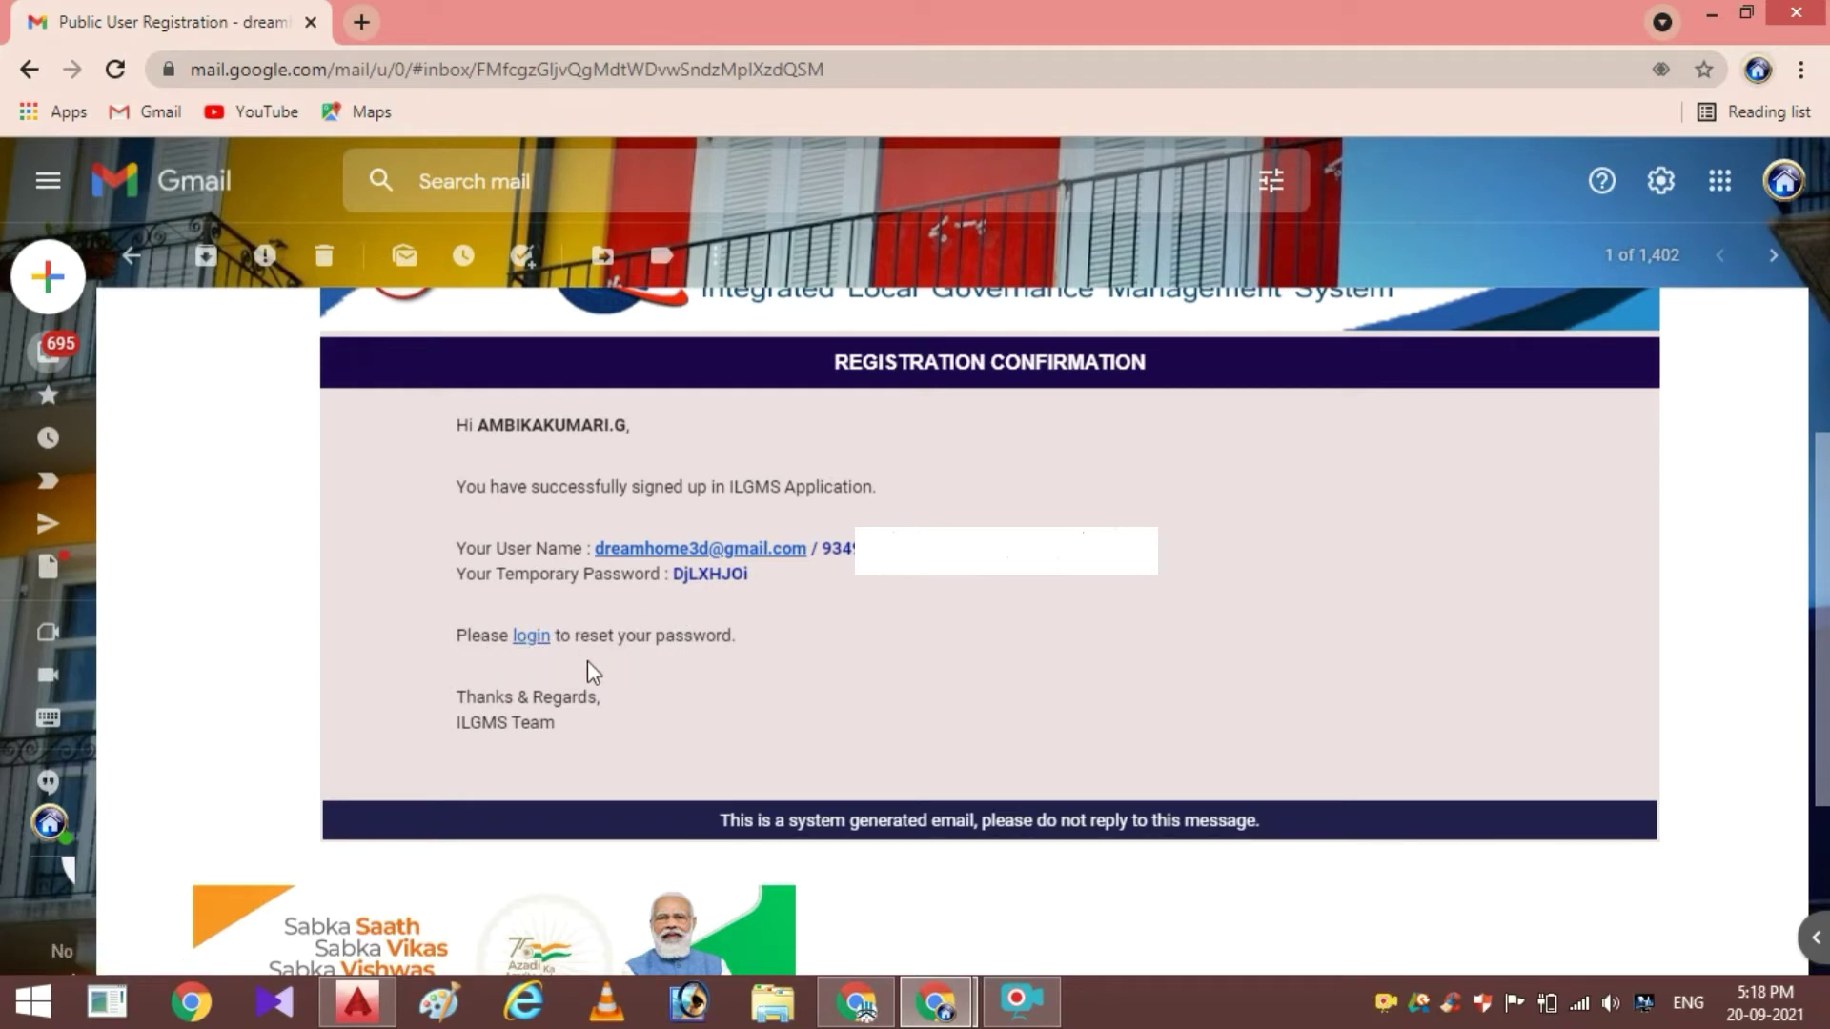
pyautogui.click(526, 636)
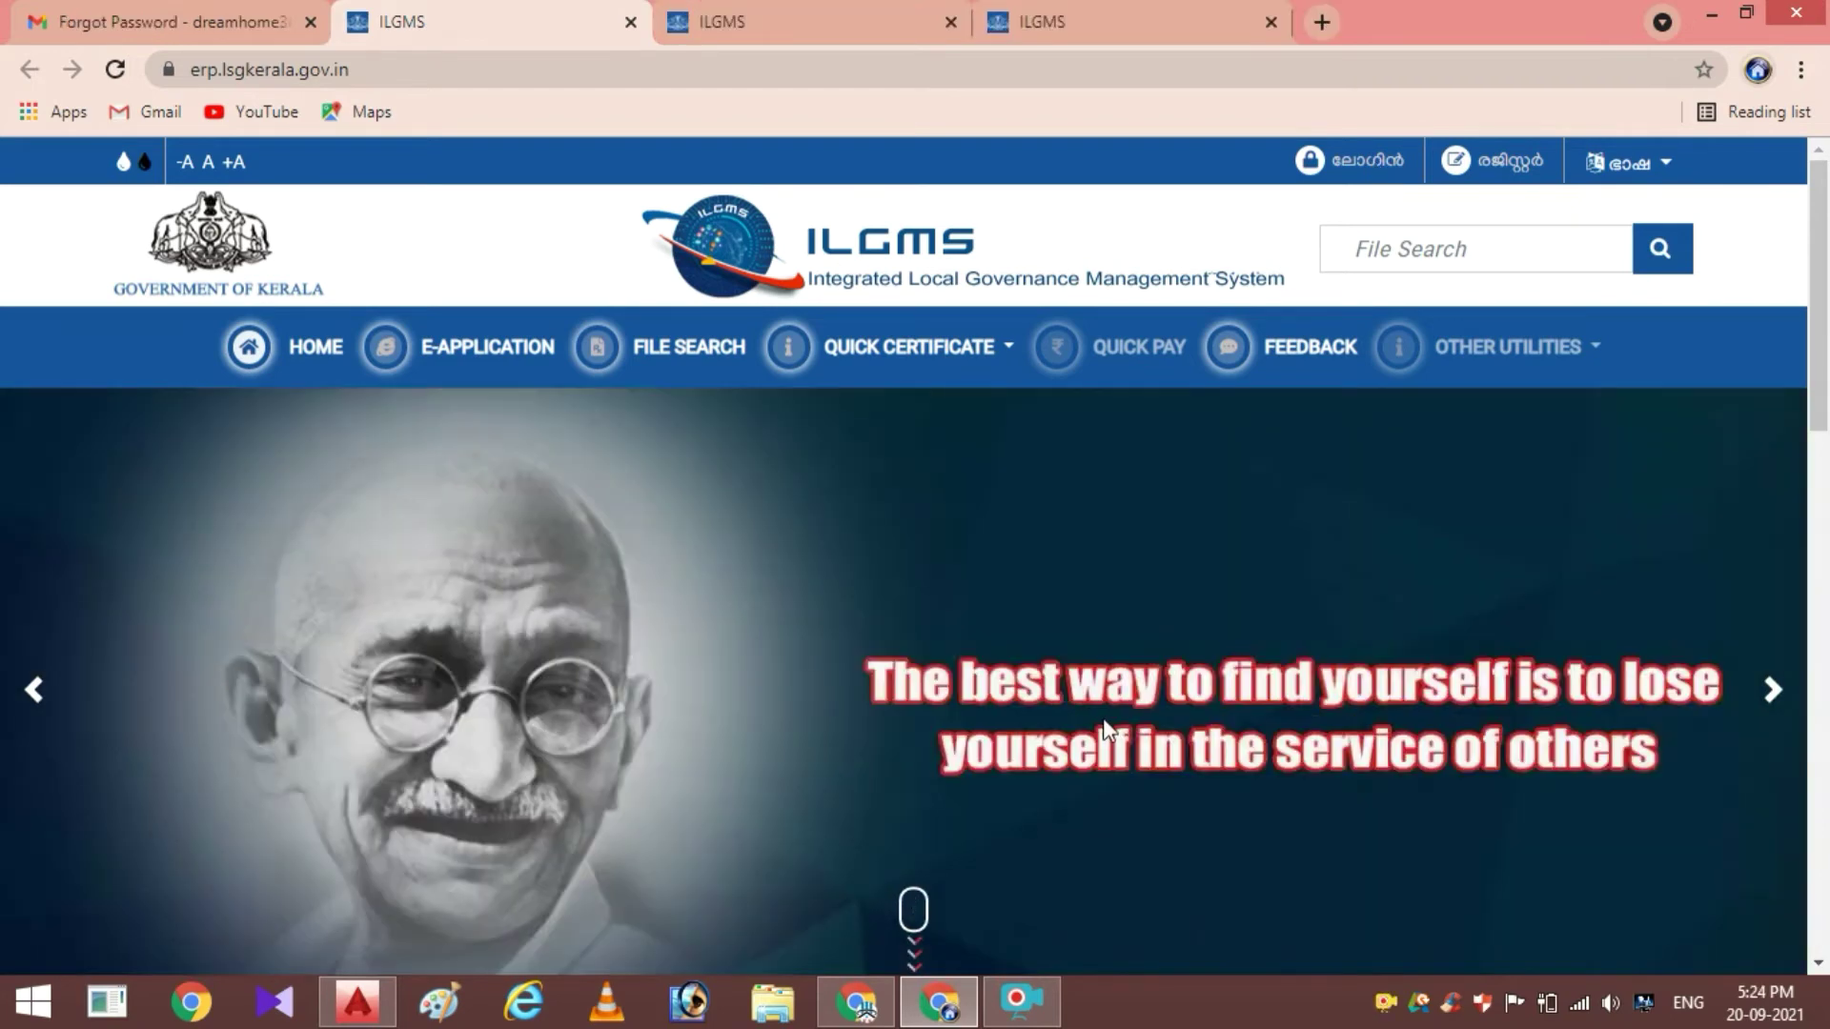
# Log in to ILGMS with the username, temporary password and picture captcha code
pyautogui.click(1365, 151)
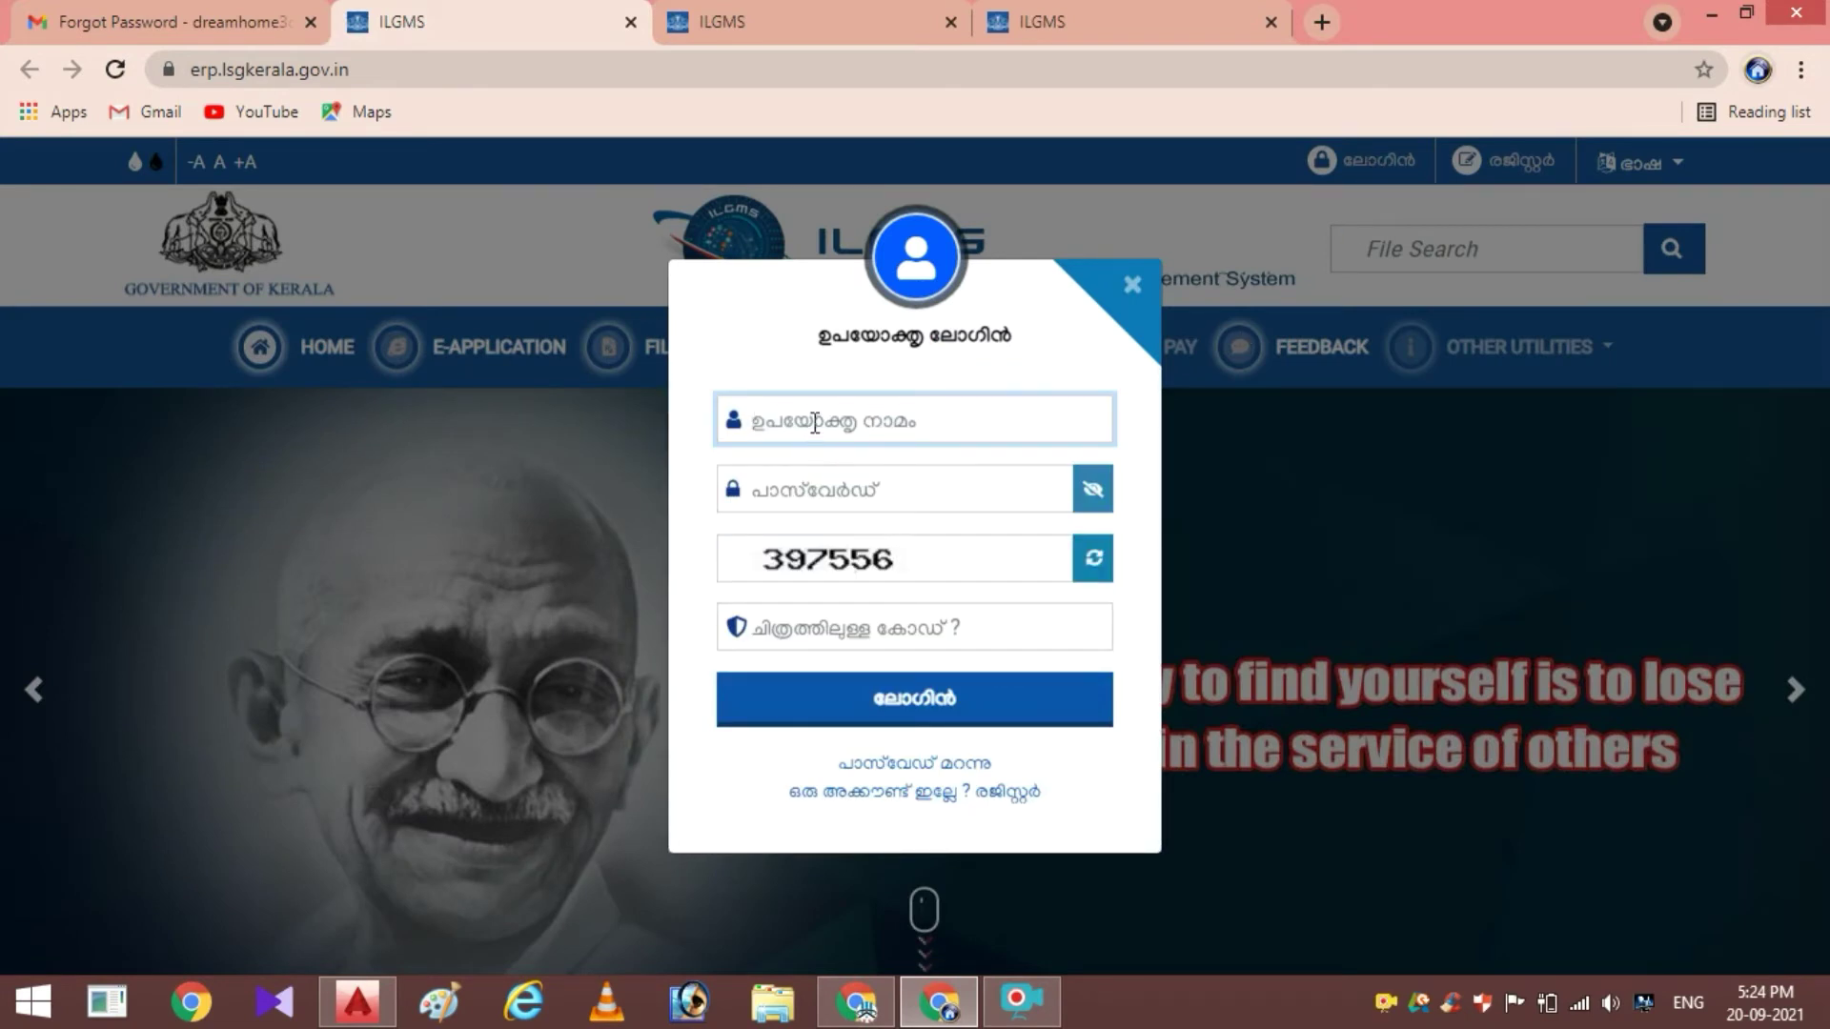
pyautogui.write('9349')
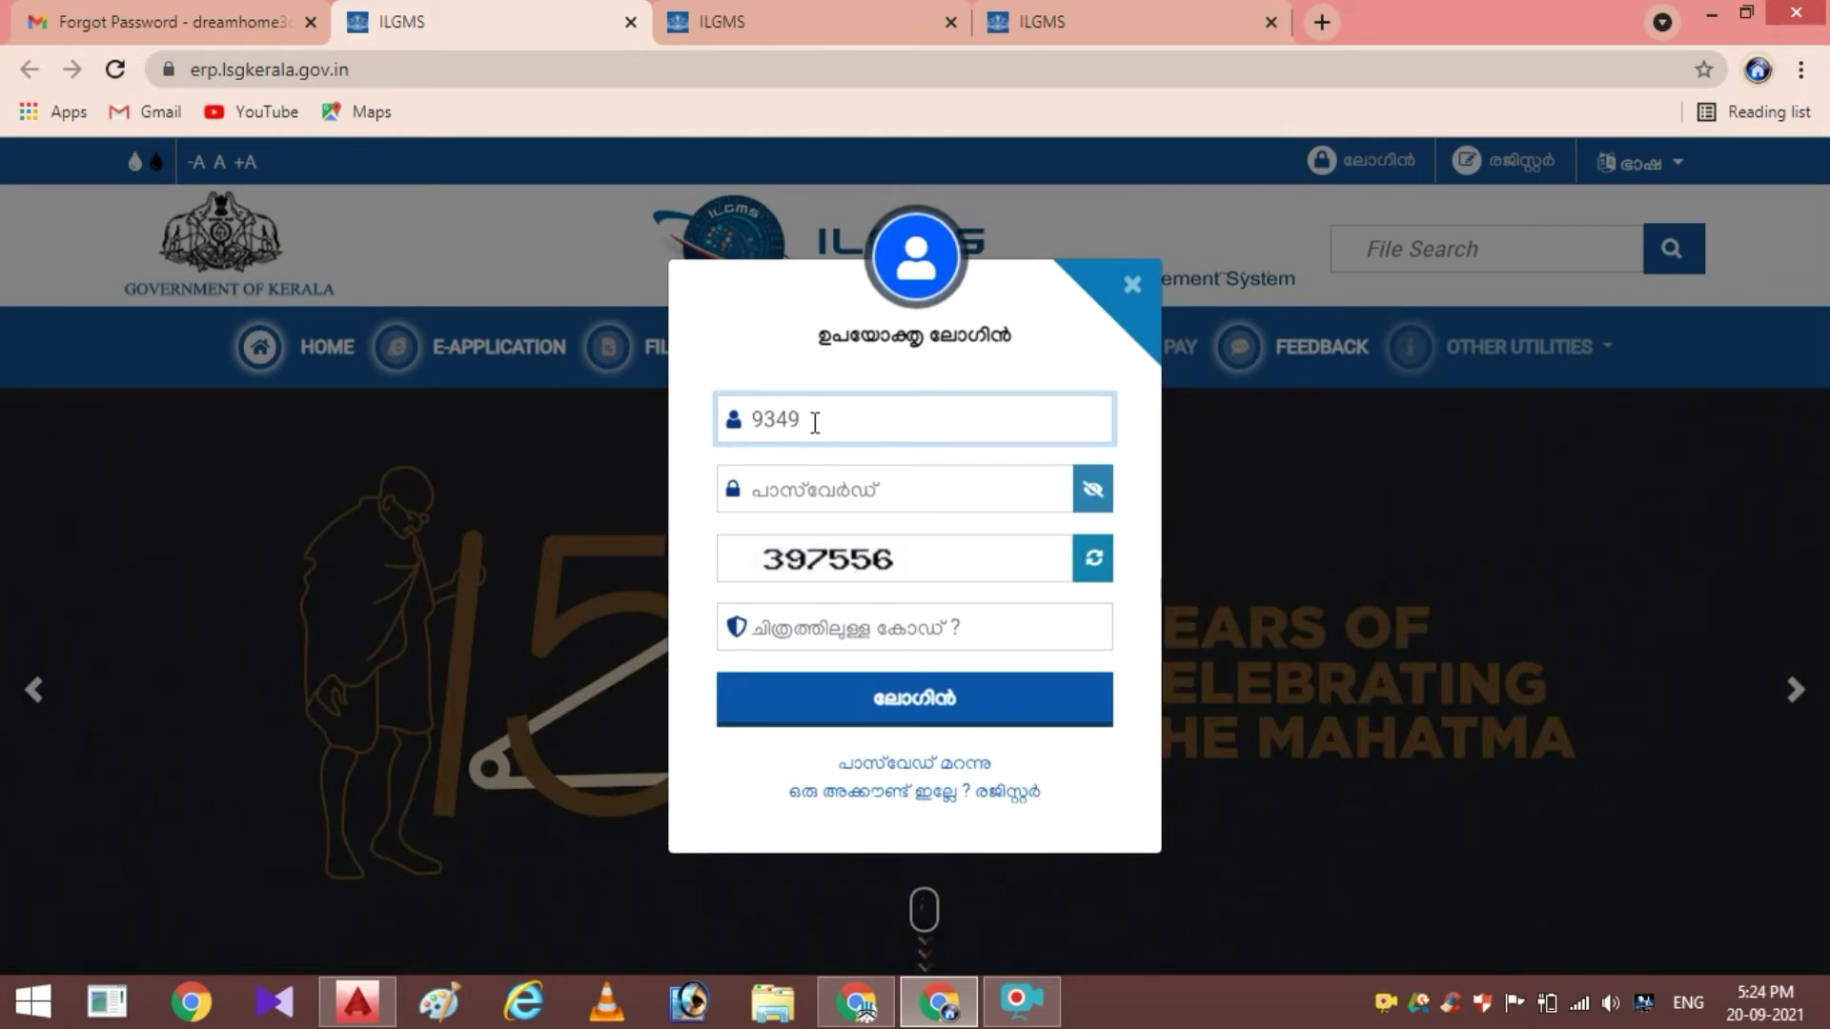
pyautogui.press('BackSpace')
pyautogui.press('BackSpace')
pyautogui.press('BackSpace')
pyautogui.click(829, 493)
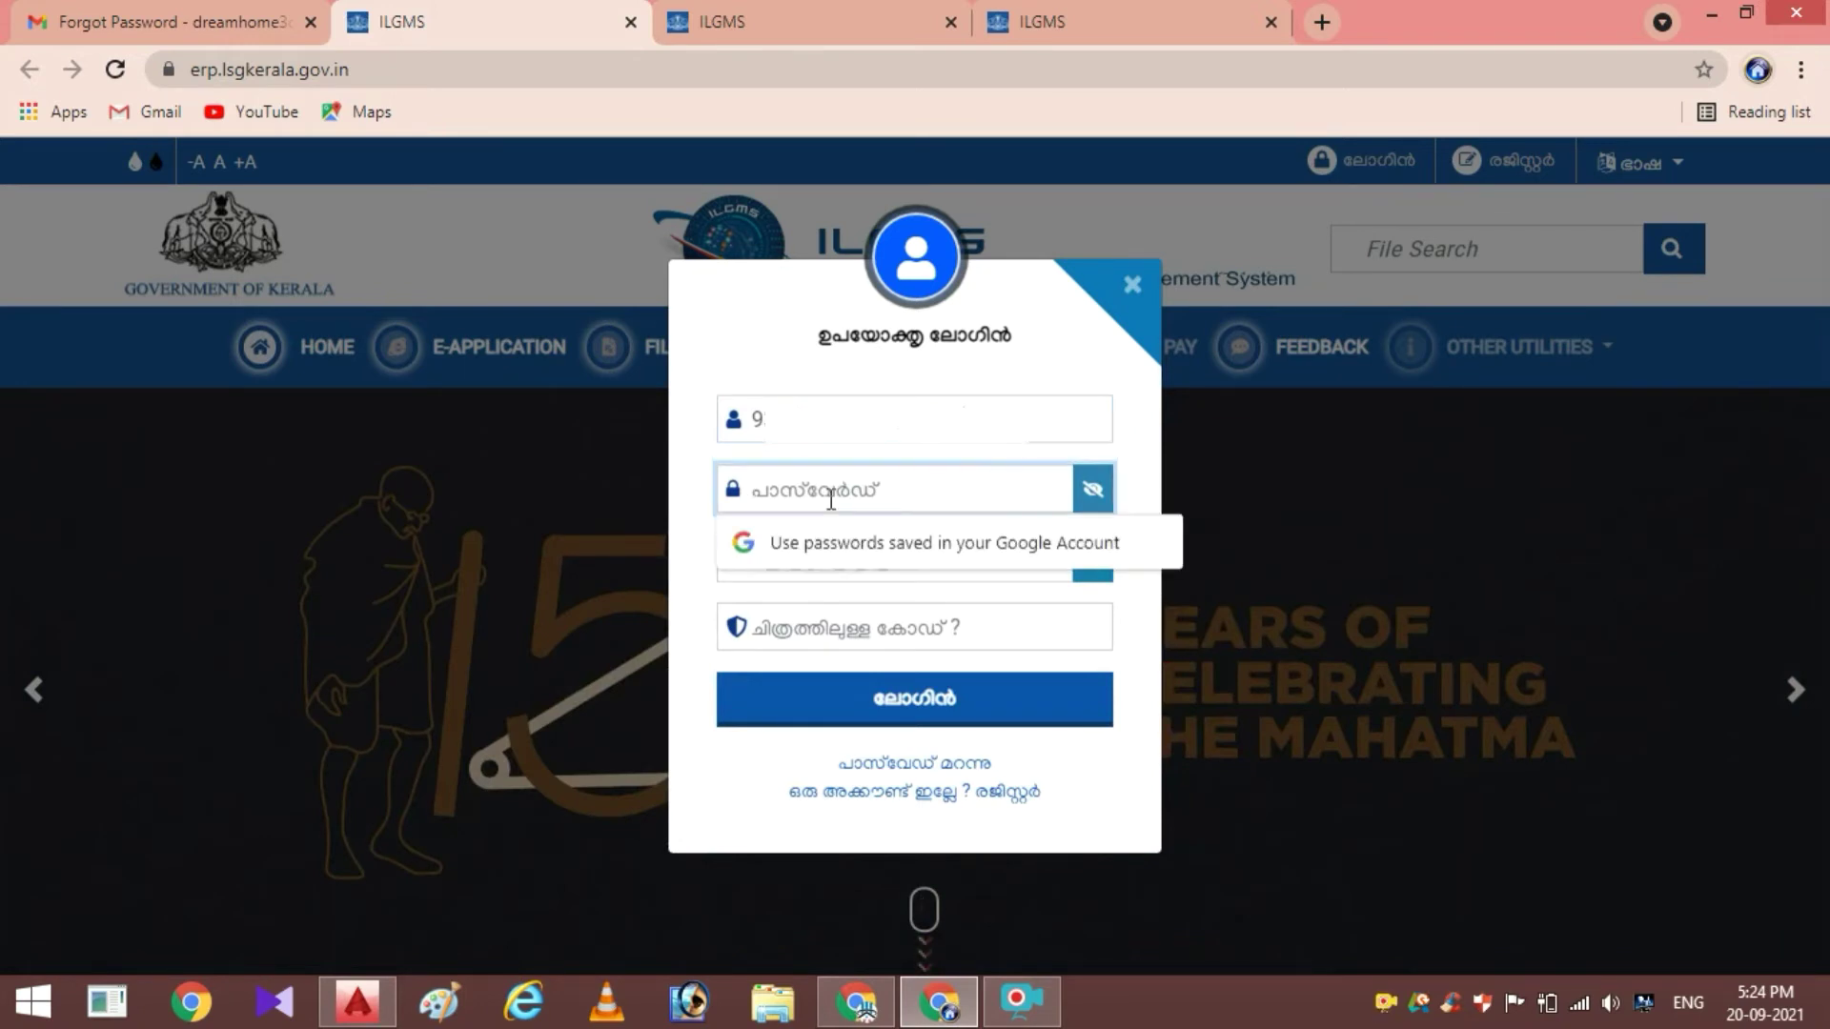
pyautogui.write('*')
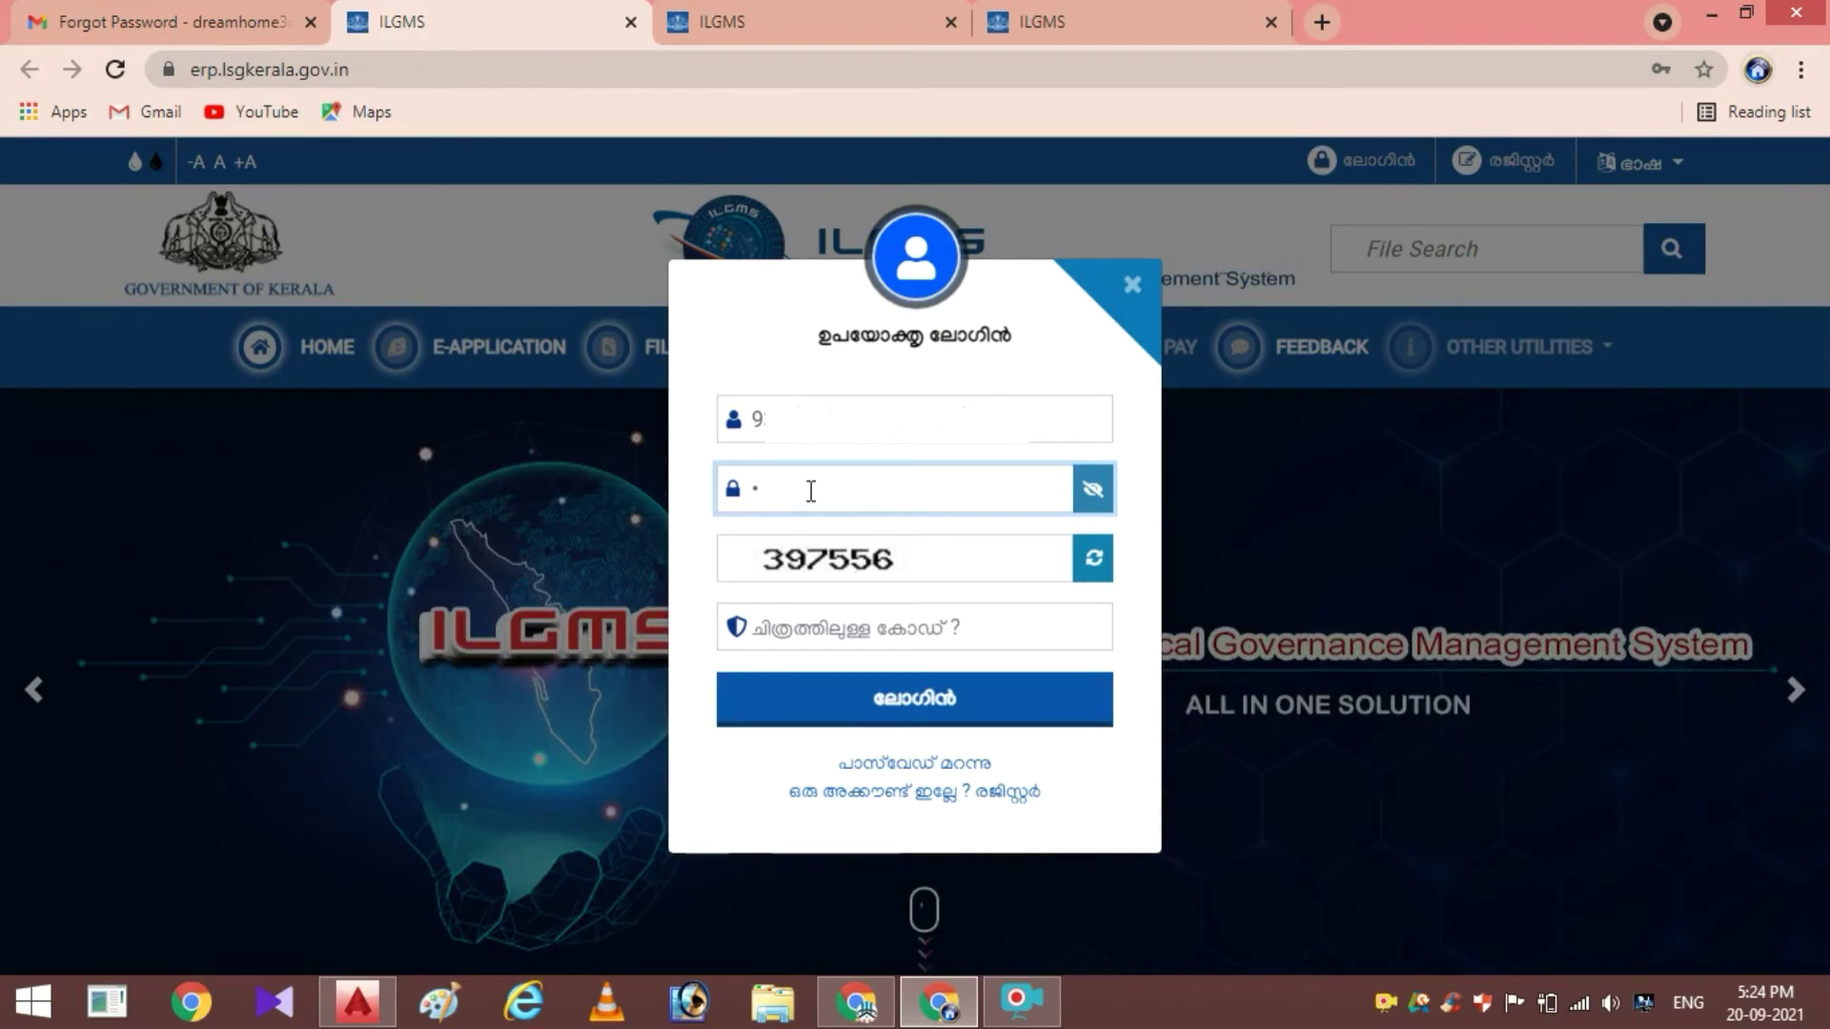
pyautogui.press('BackSpace')
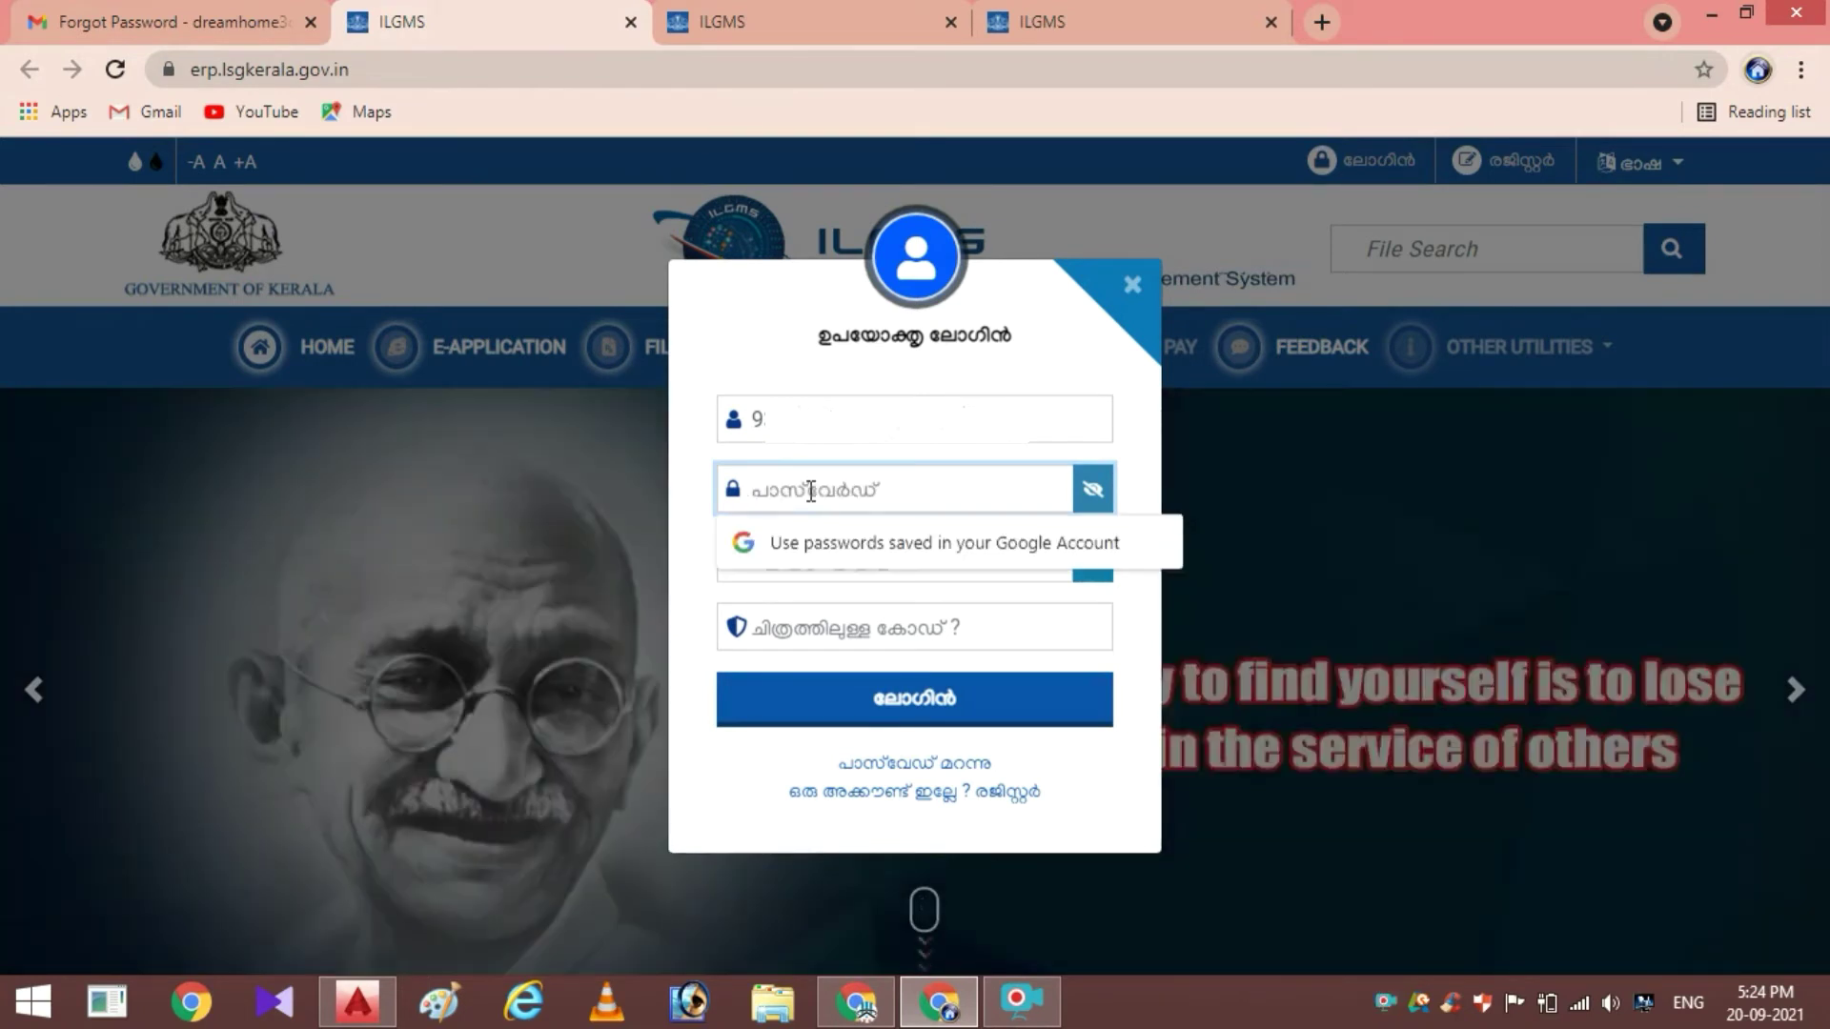
pyautogui.write('*')
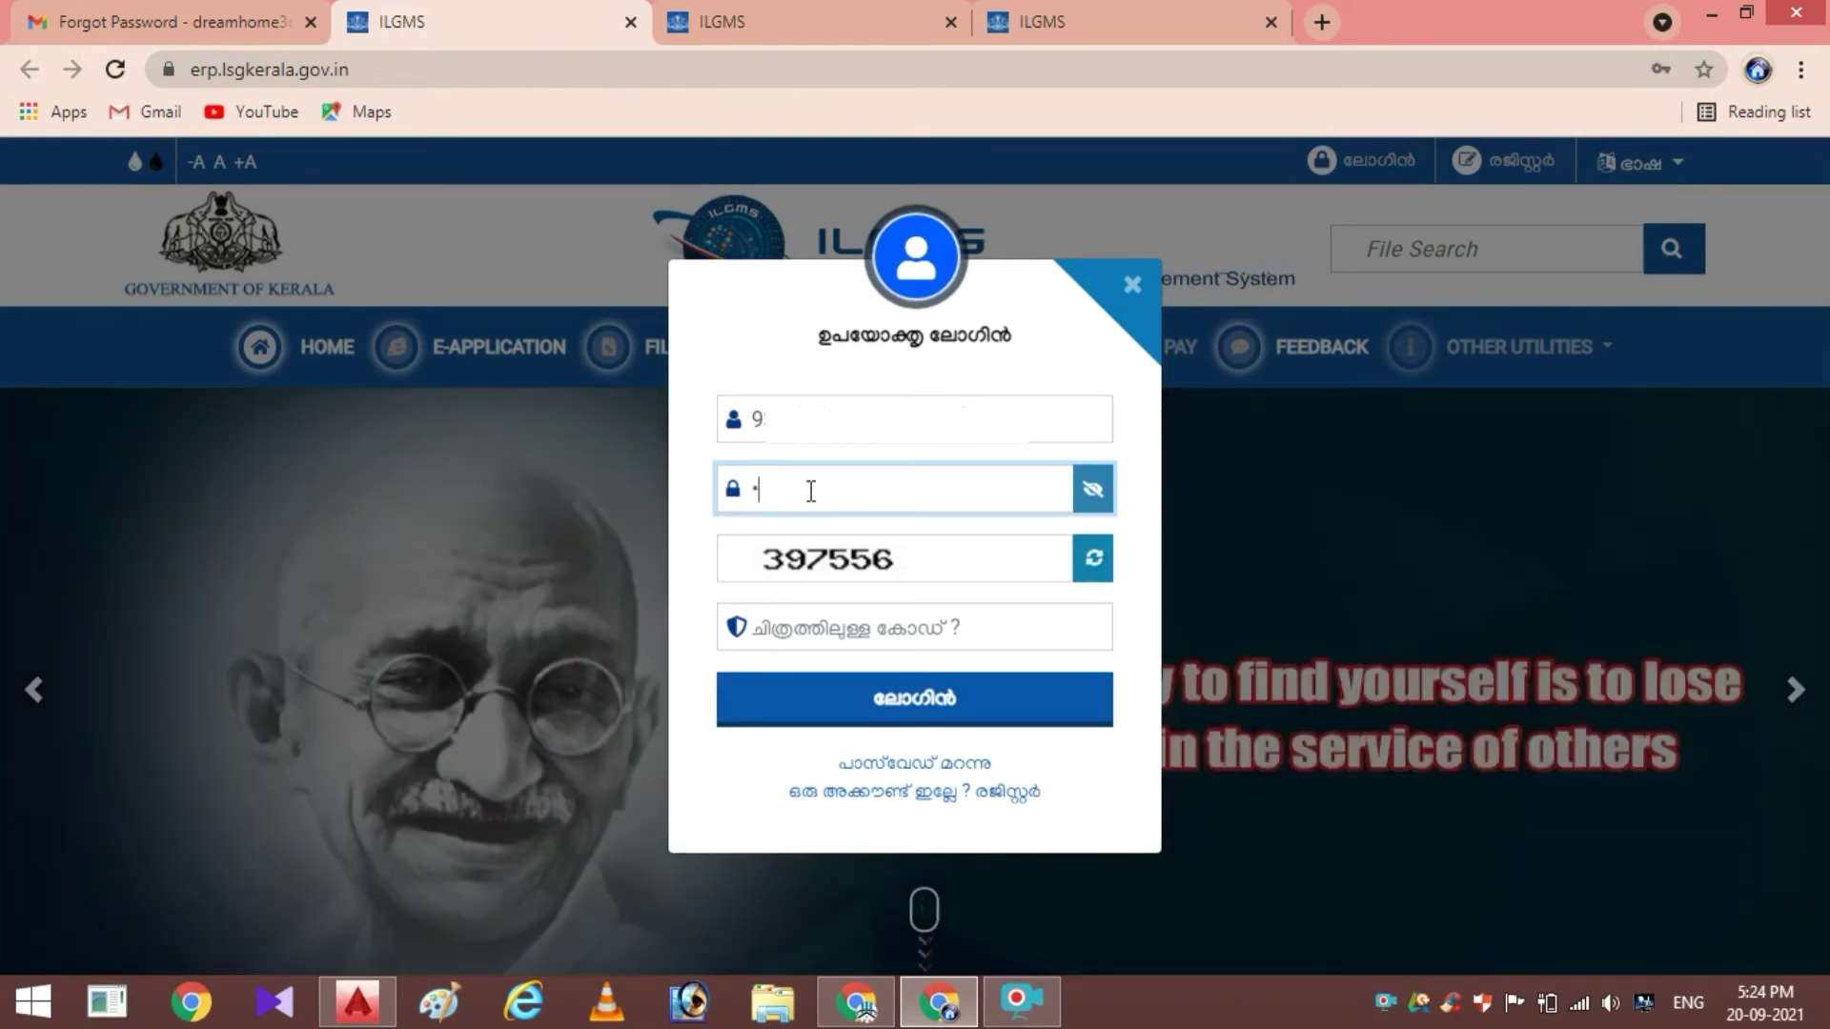
pyautogui.write('*')
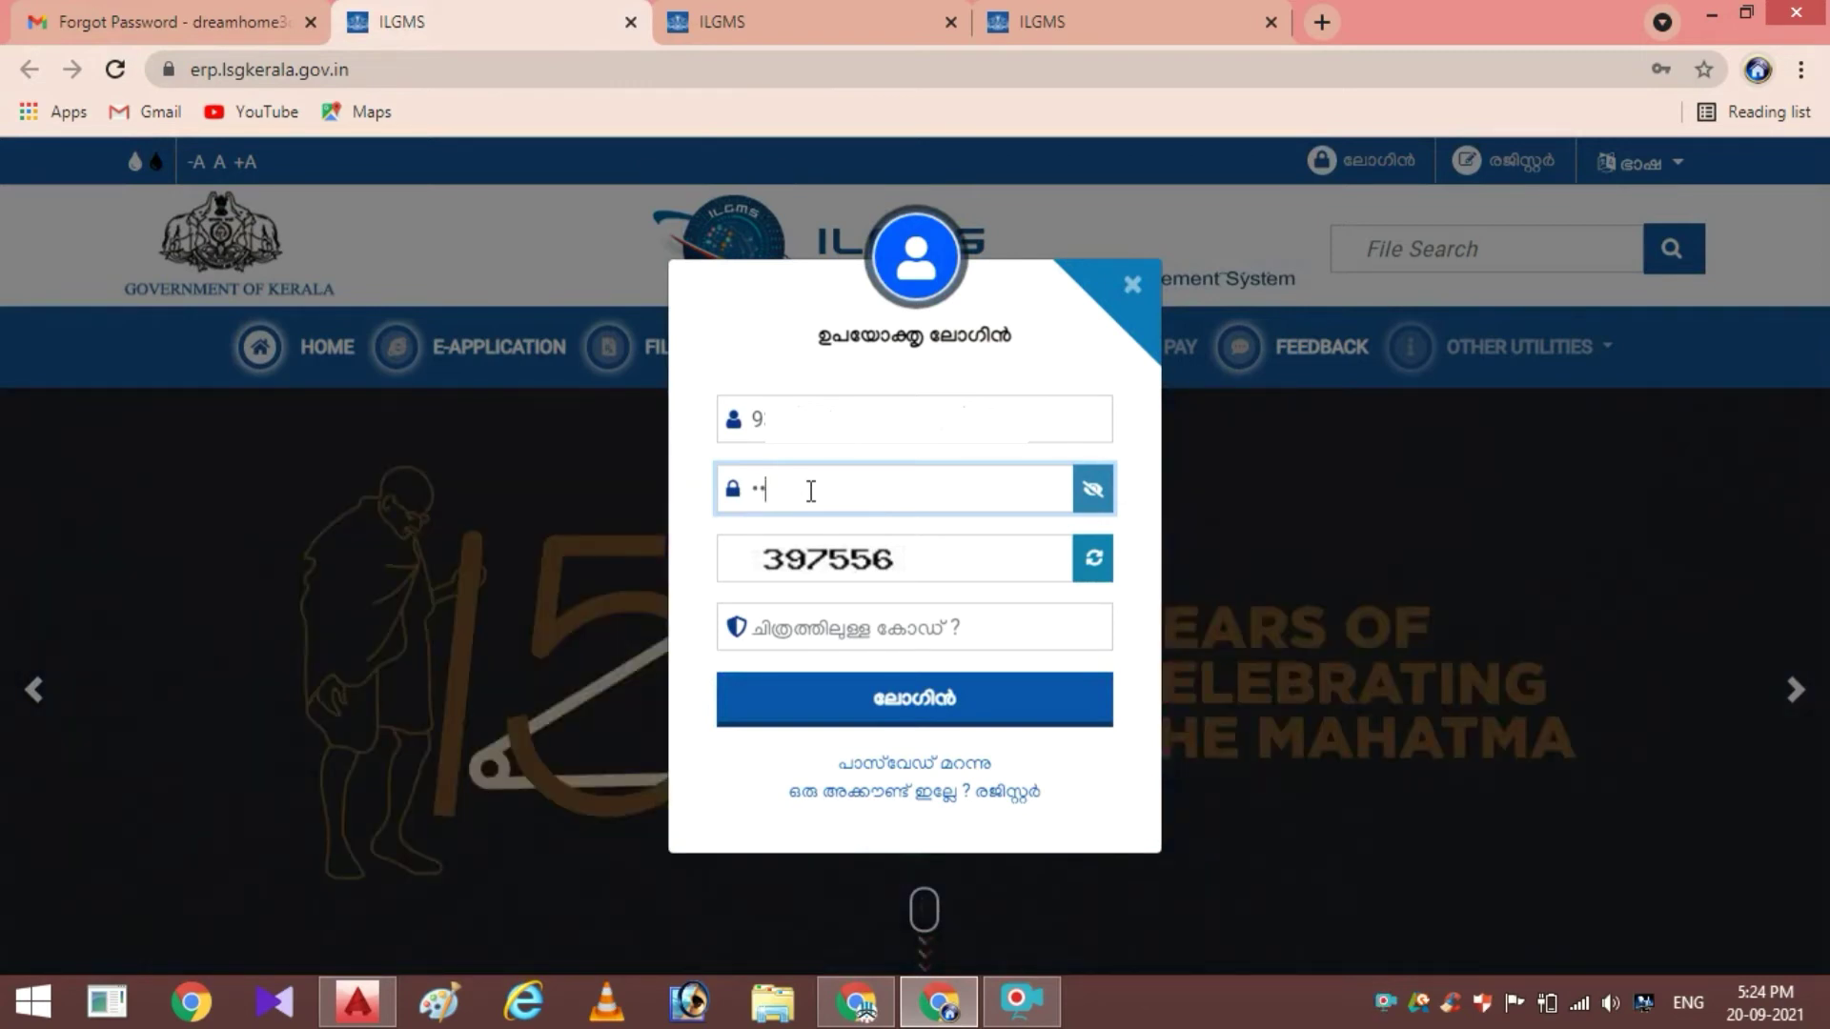
pyautogui.write('*****')
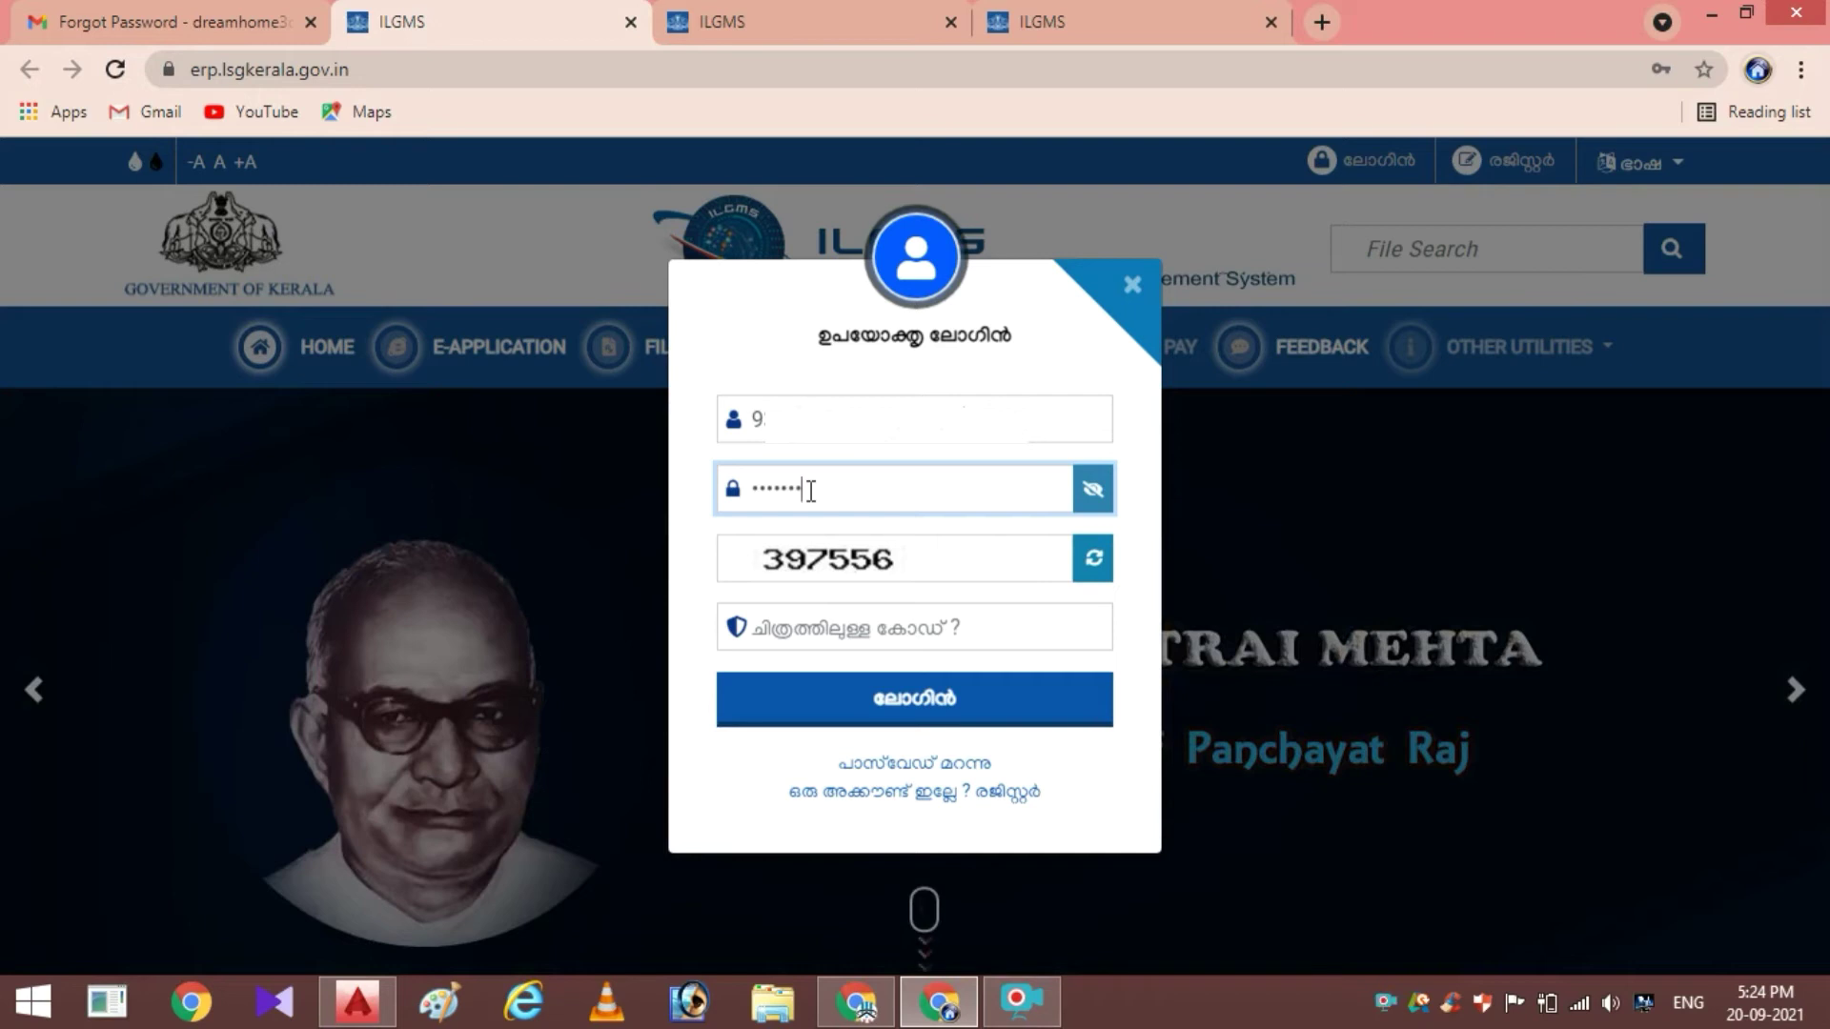
pyautogui.write('*')
pyautogui.click(834, 624)
pyautogui.write('39')
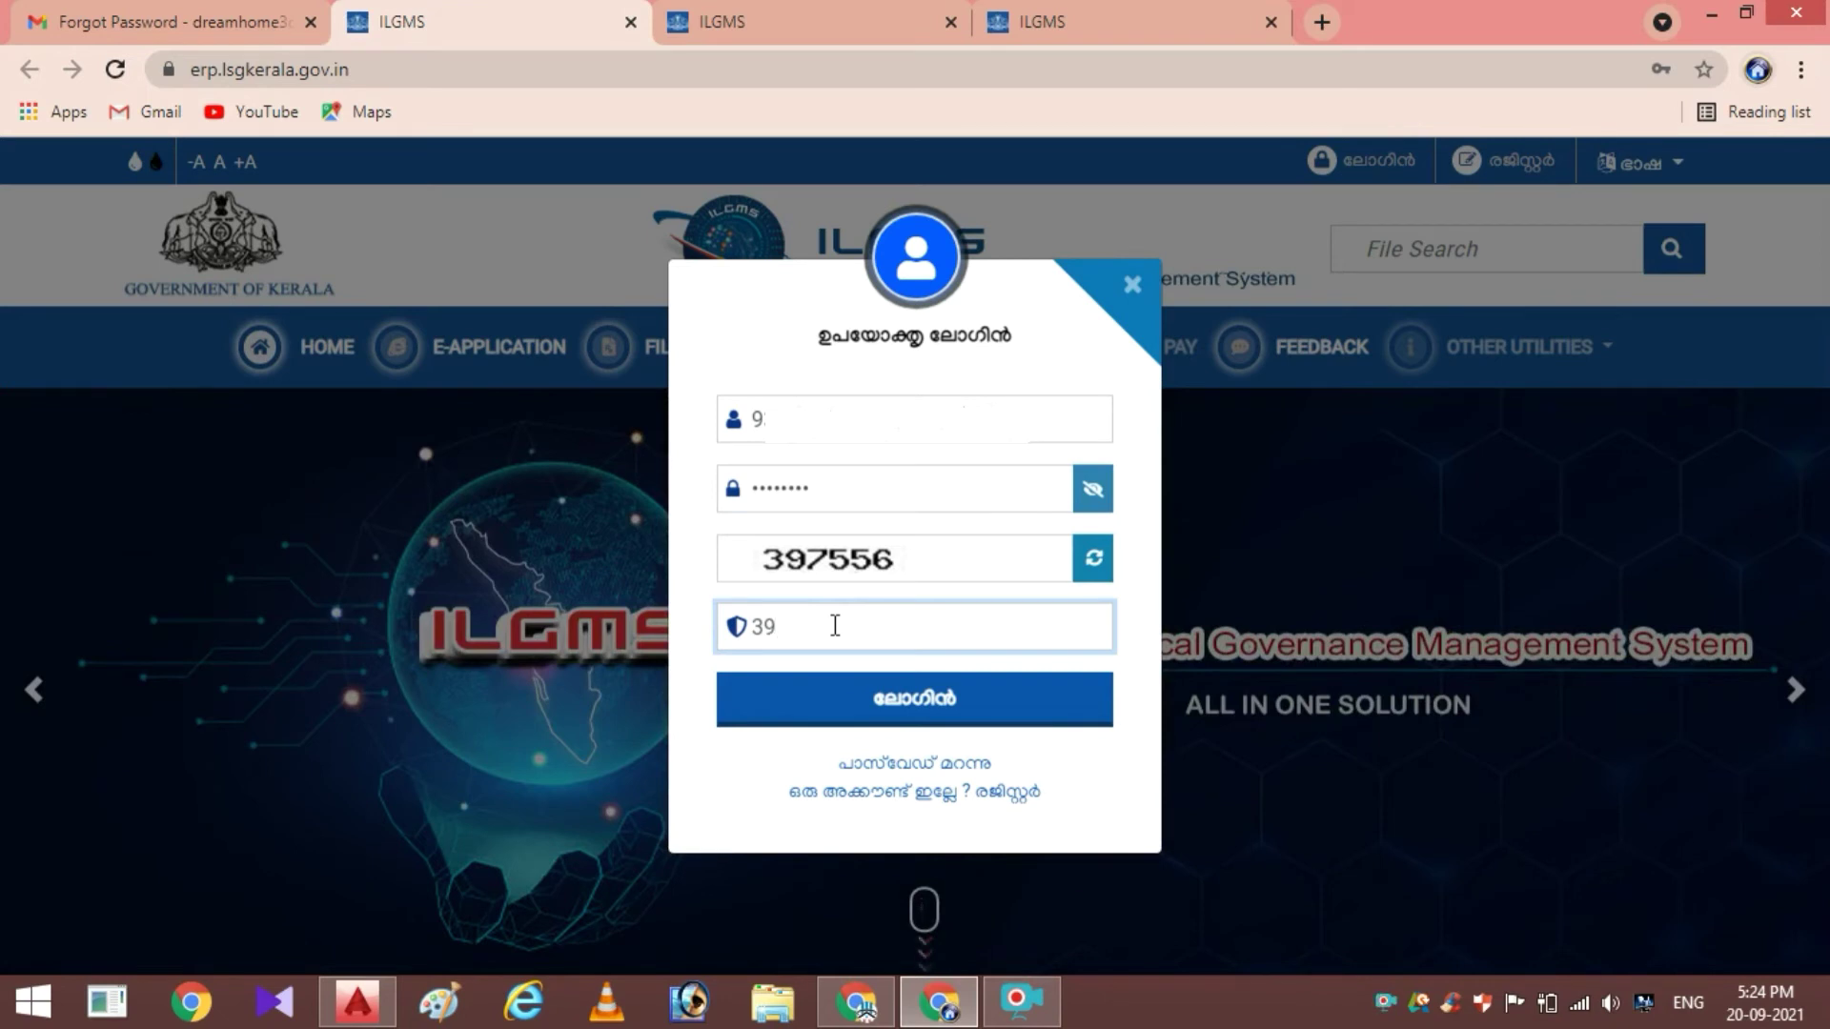
pyautogui.write('7556')
pyautogui.click(845, 710)
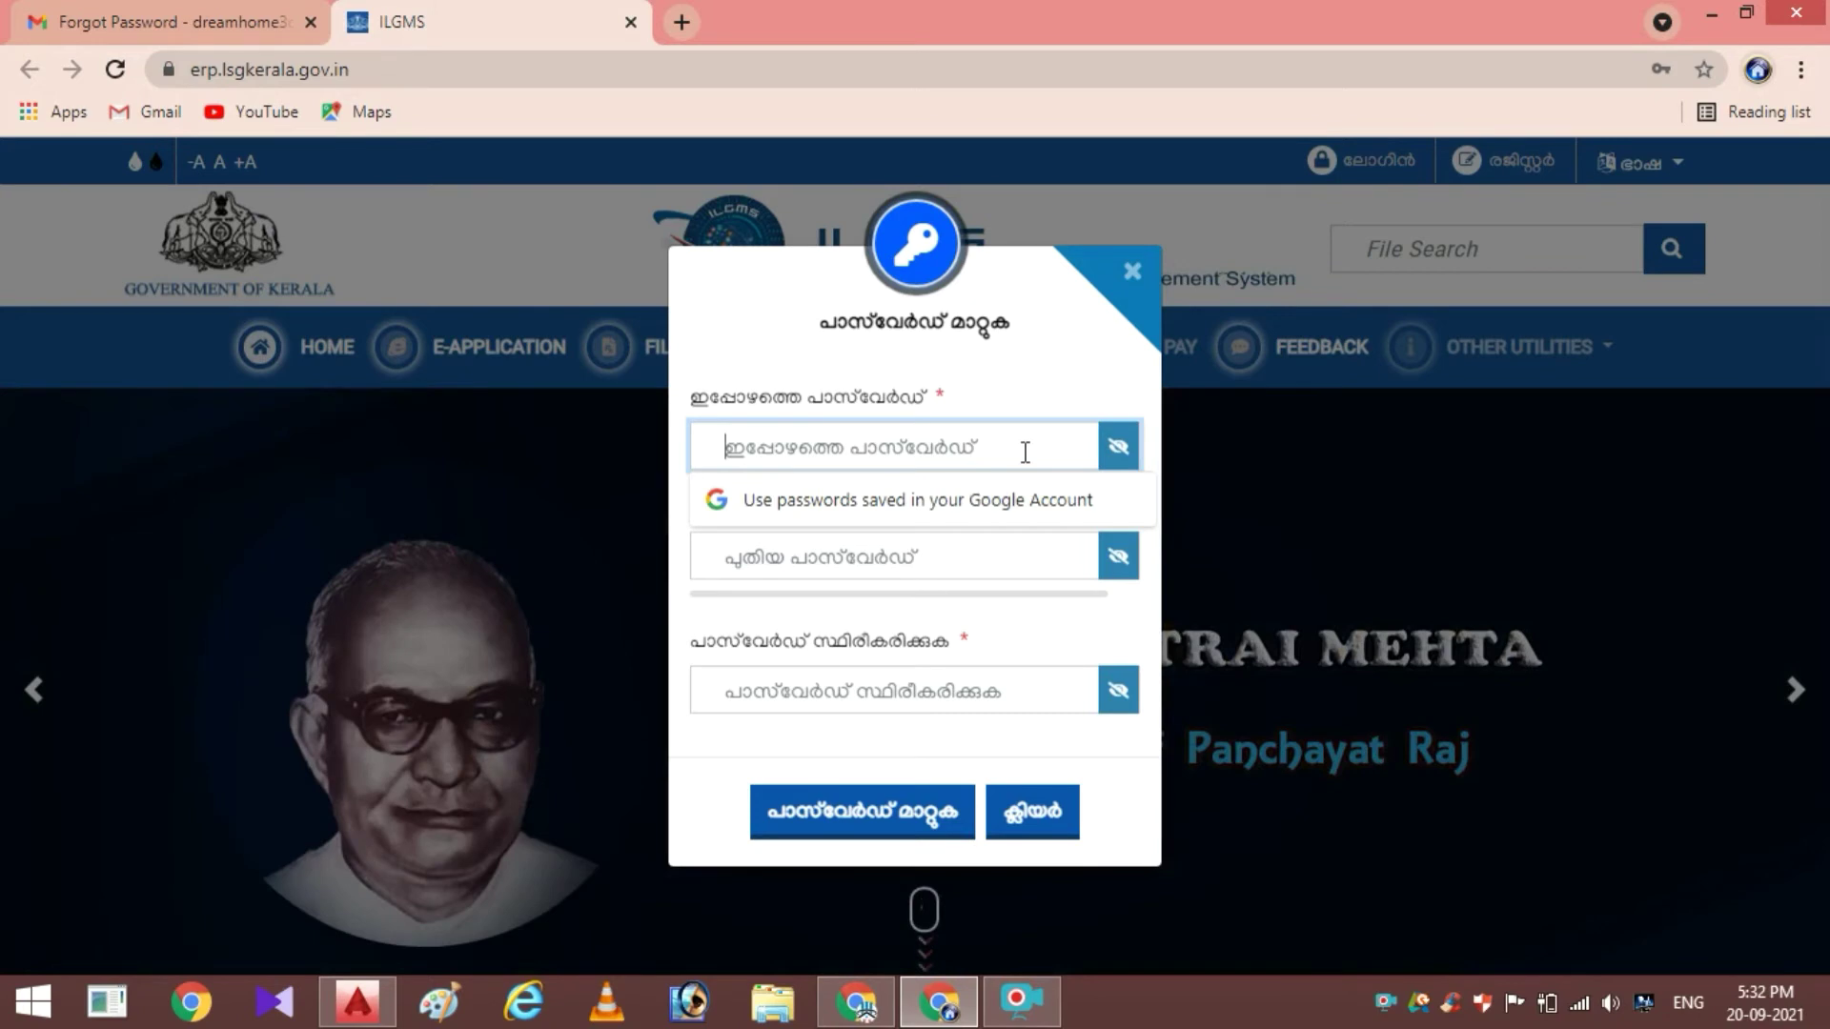
# Enter the current password, type the new password twice, and confirm the password change
pyautogui.write('•')
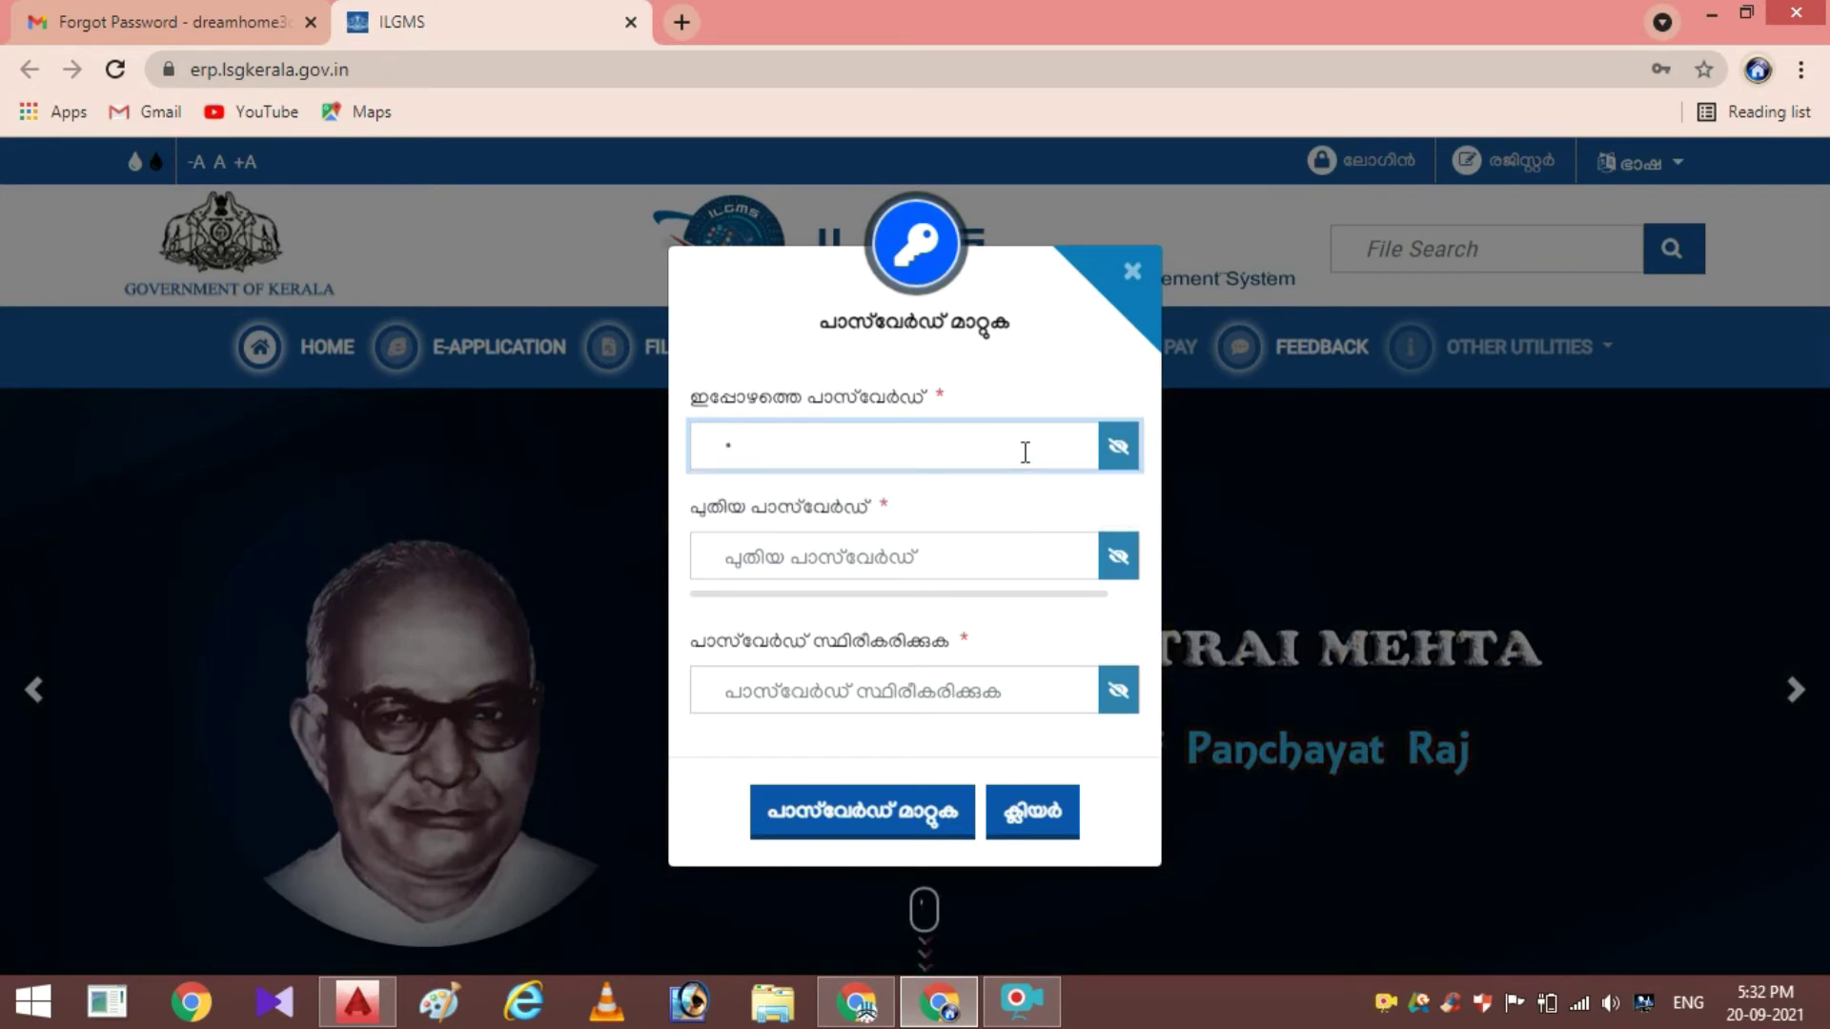
pyautogui.write('•')
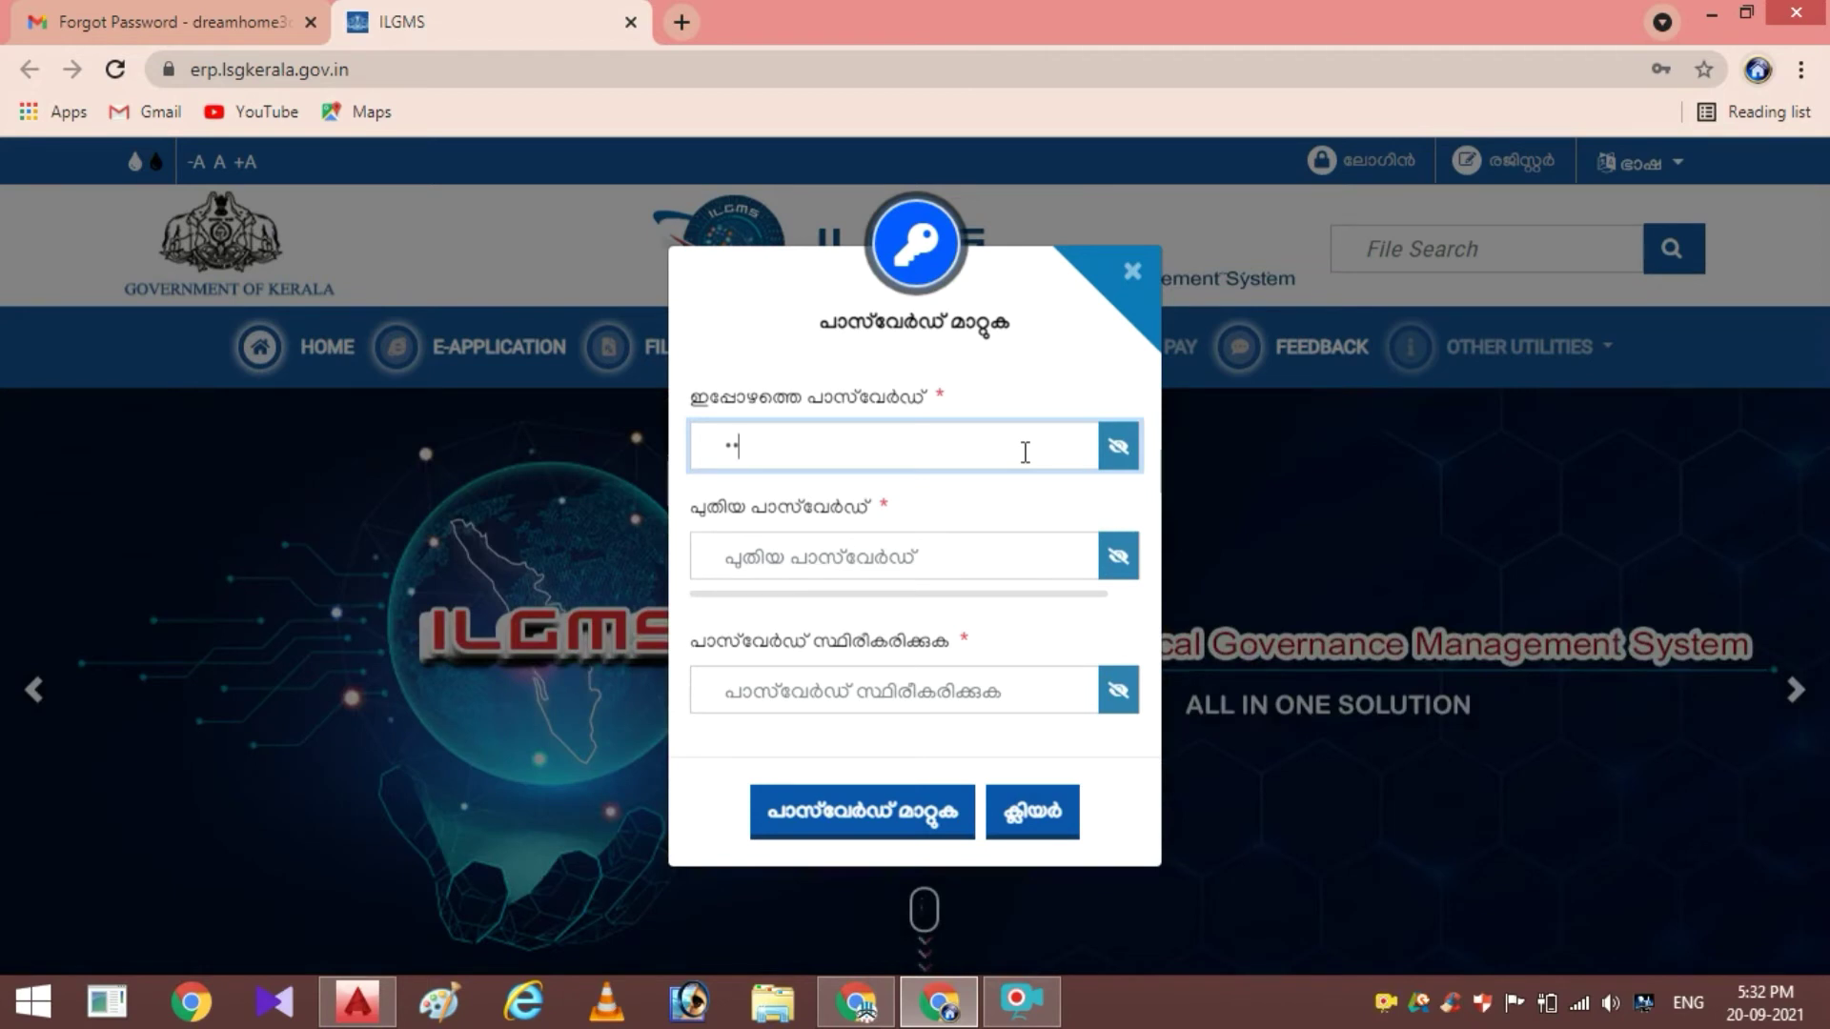
pyautogui.write('•••••')
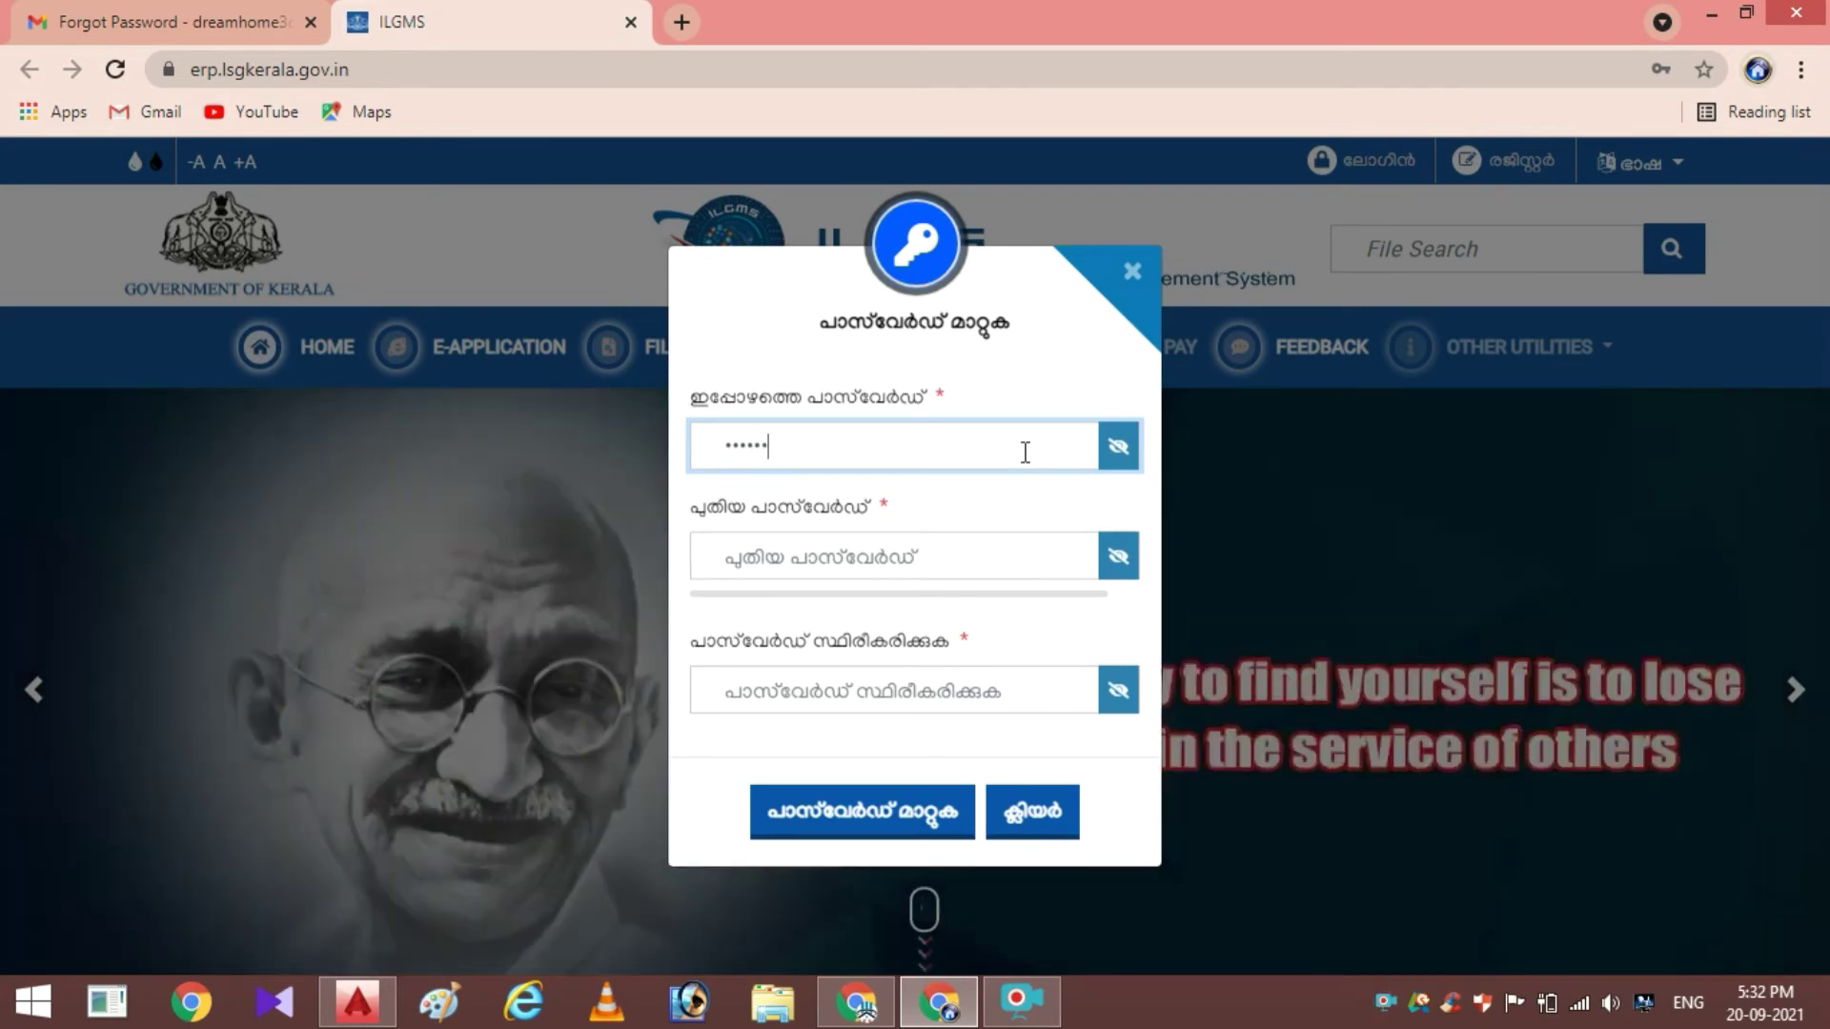
pyautogui.write('•')
pyautogui.click(973, 573)
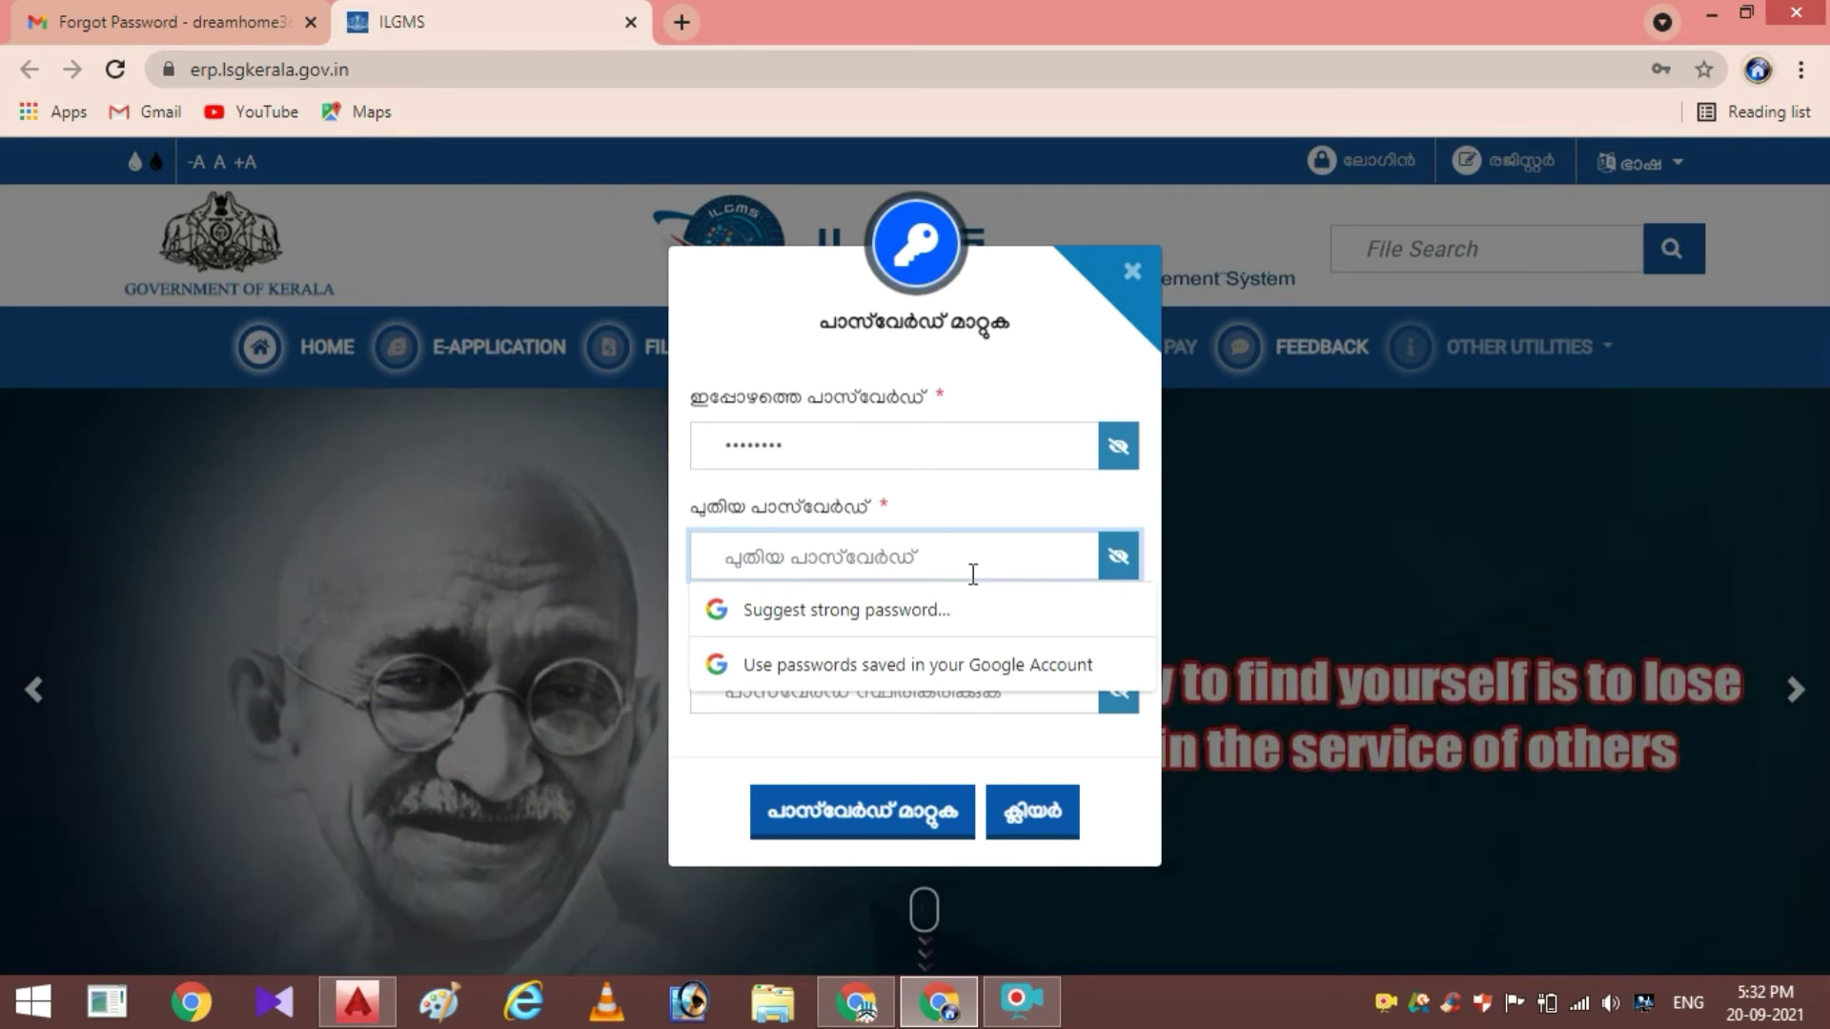
pyautogui.write('••••')
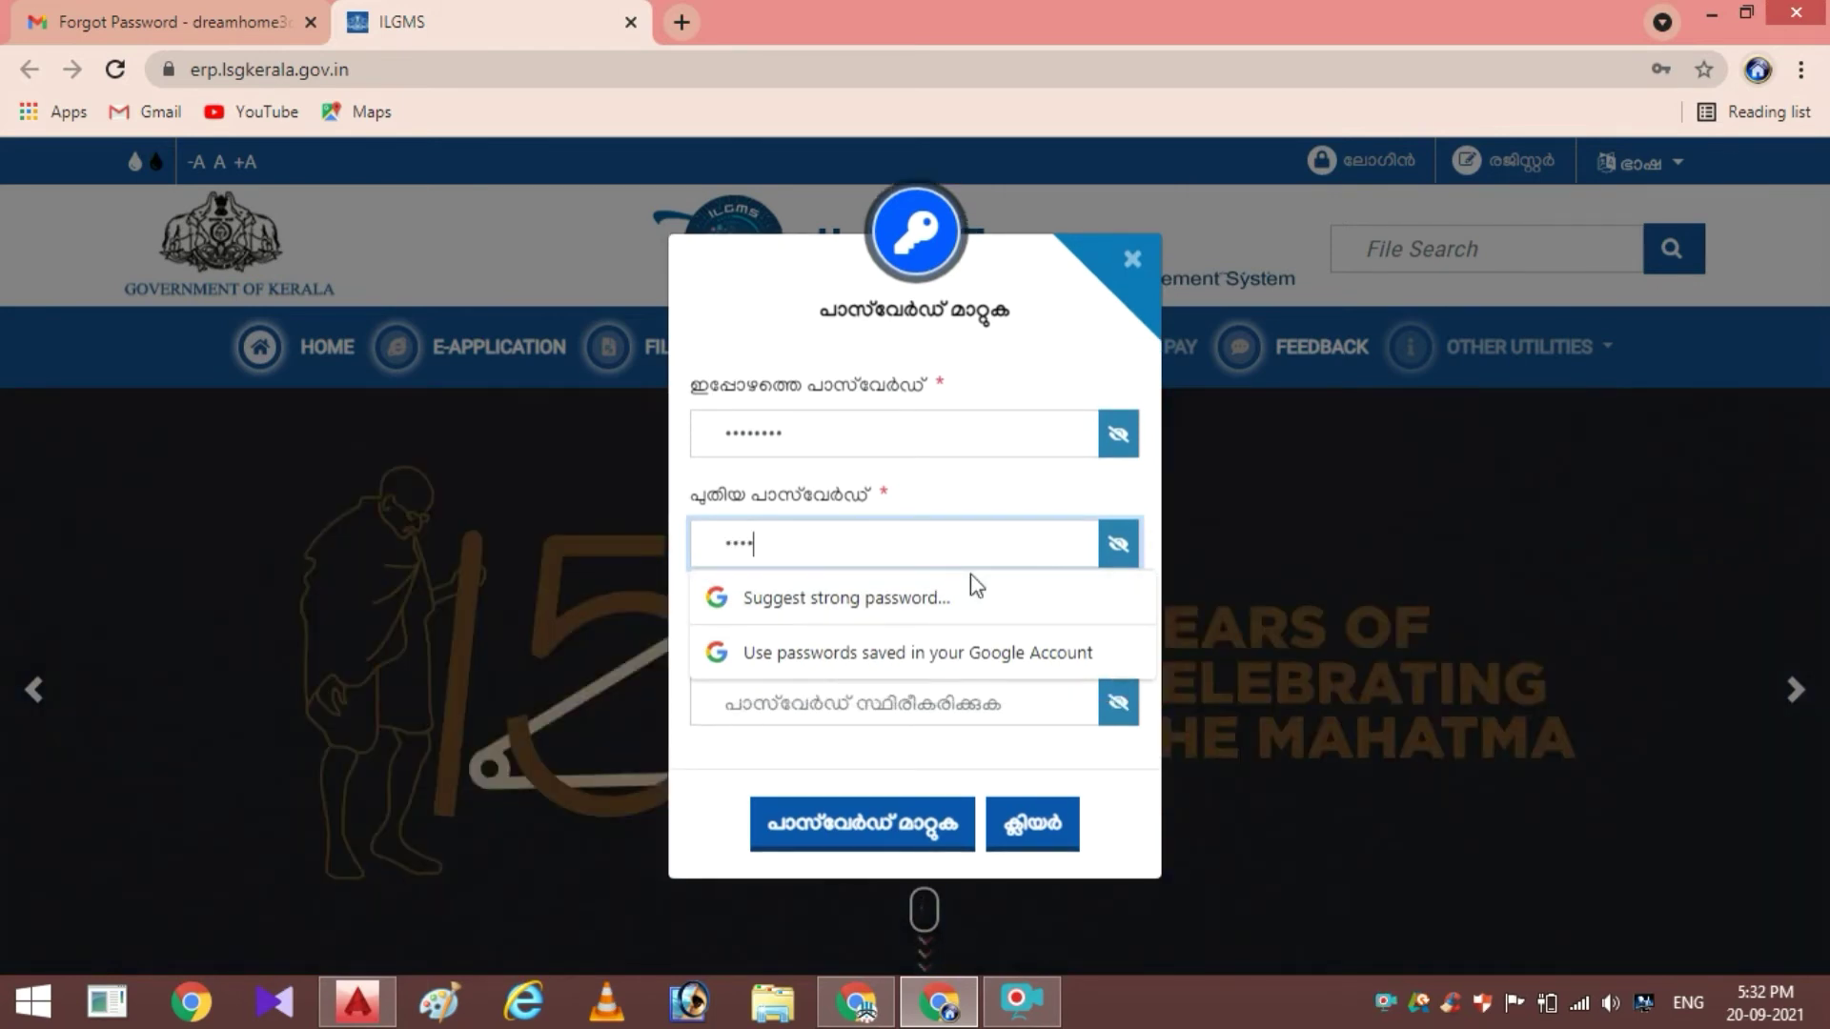
pyautogui.write('••••')
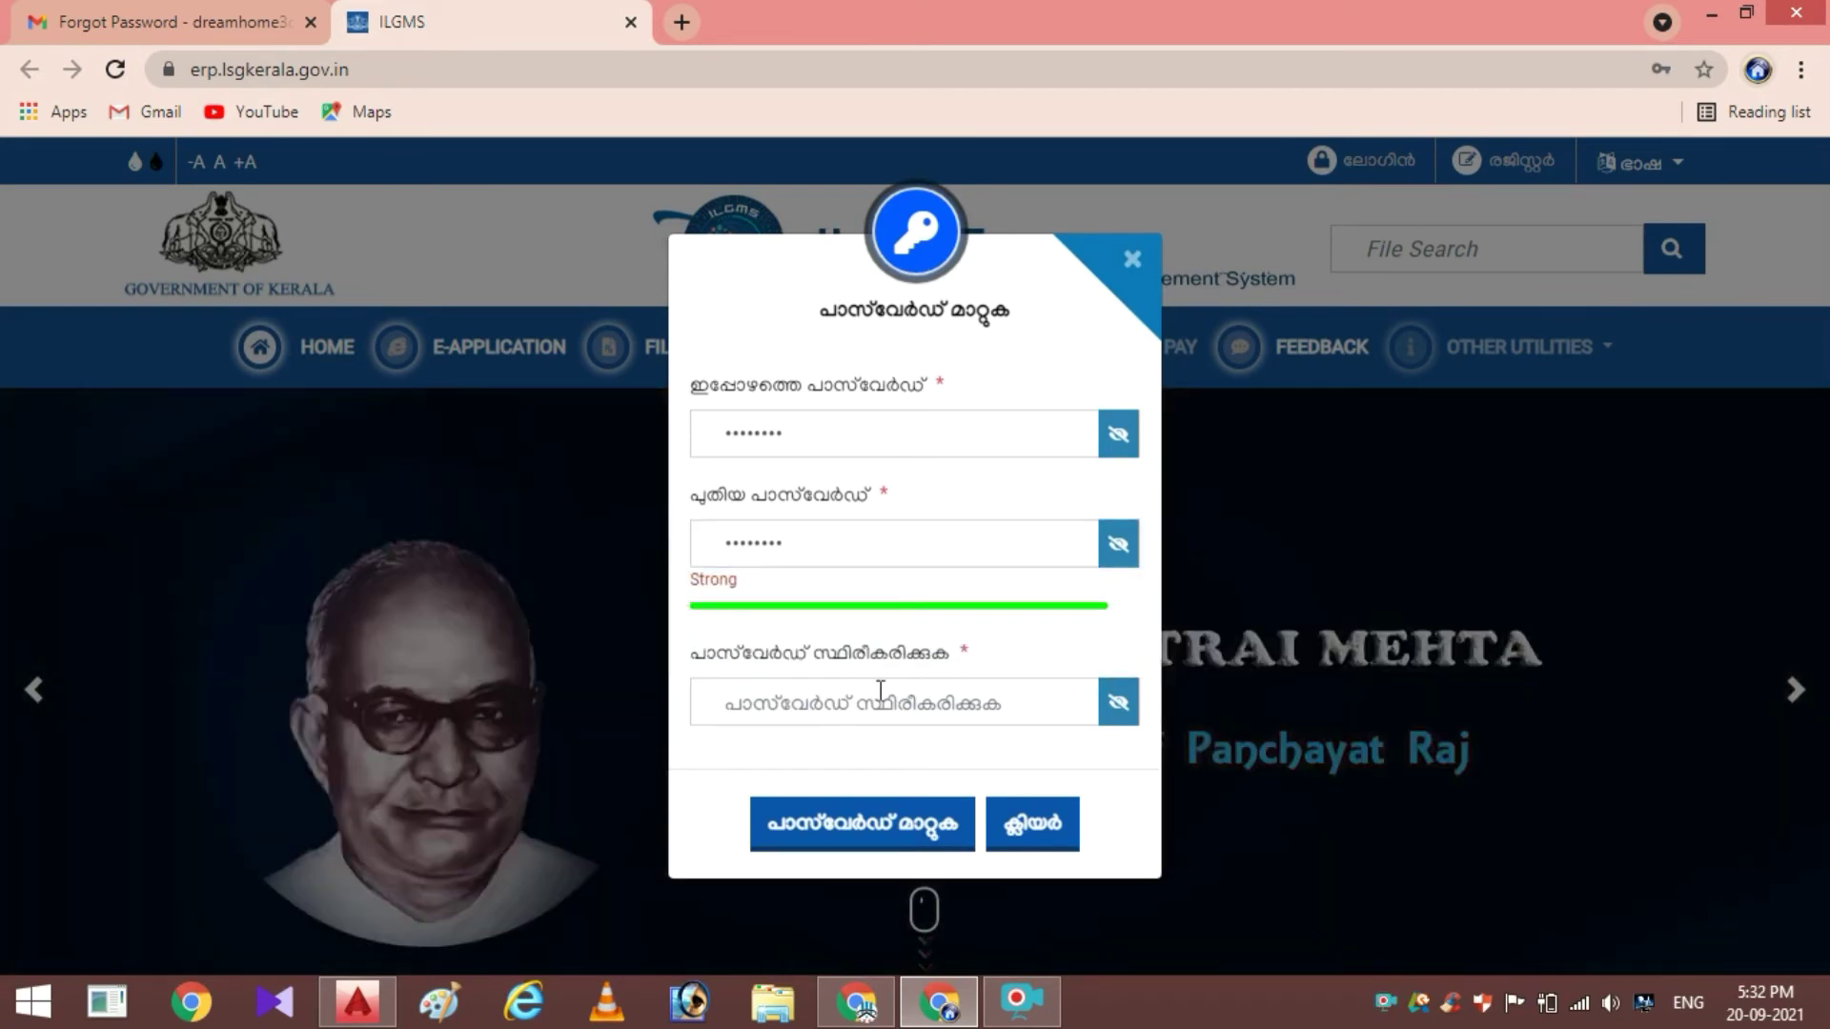
pyautogui.click(867, 702)
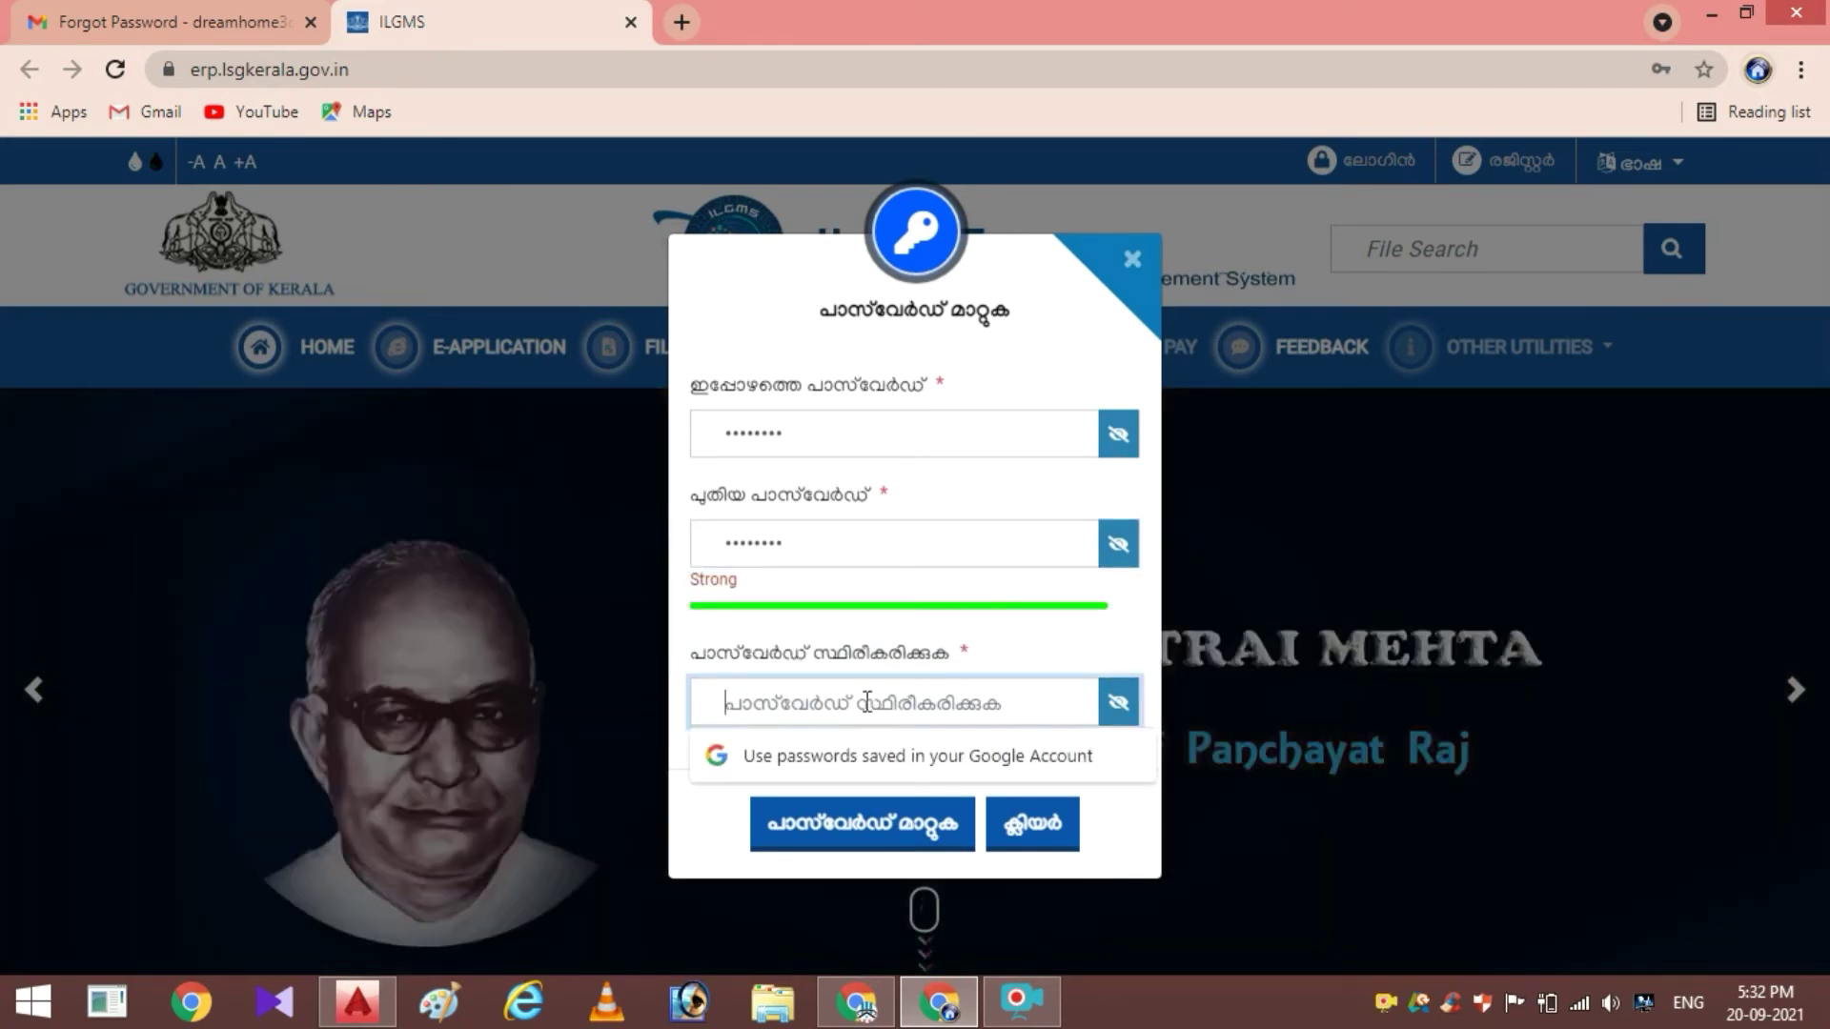
pyautogui.write('••••')
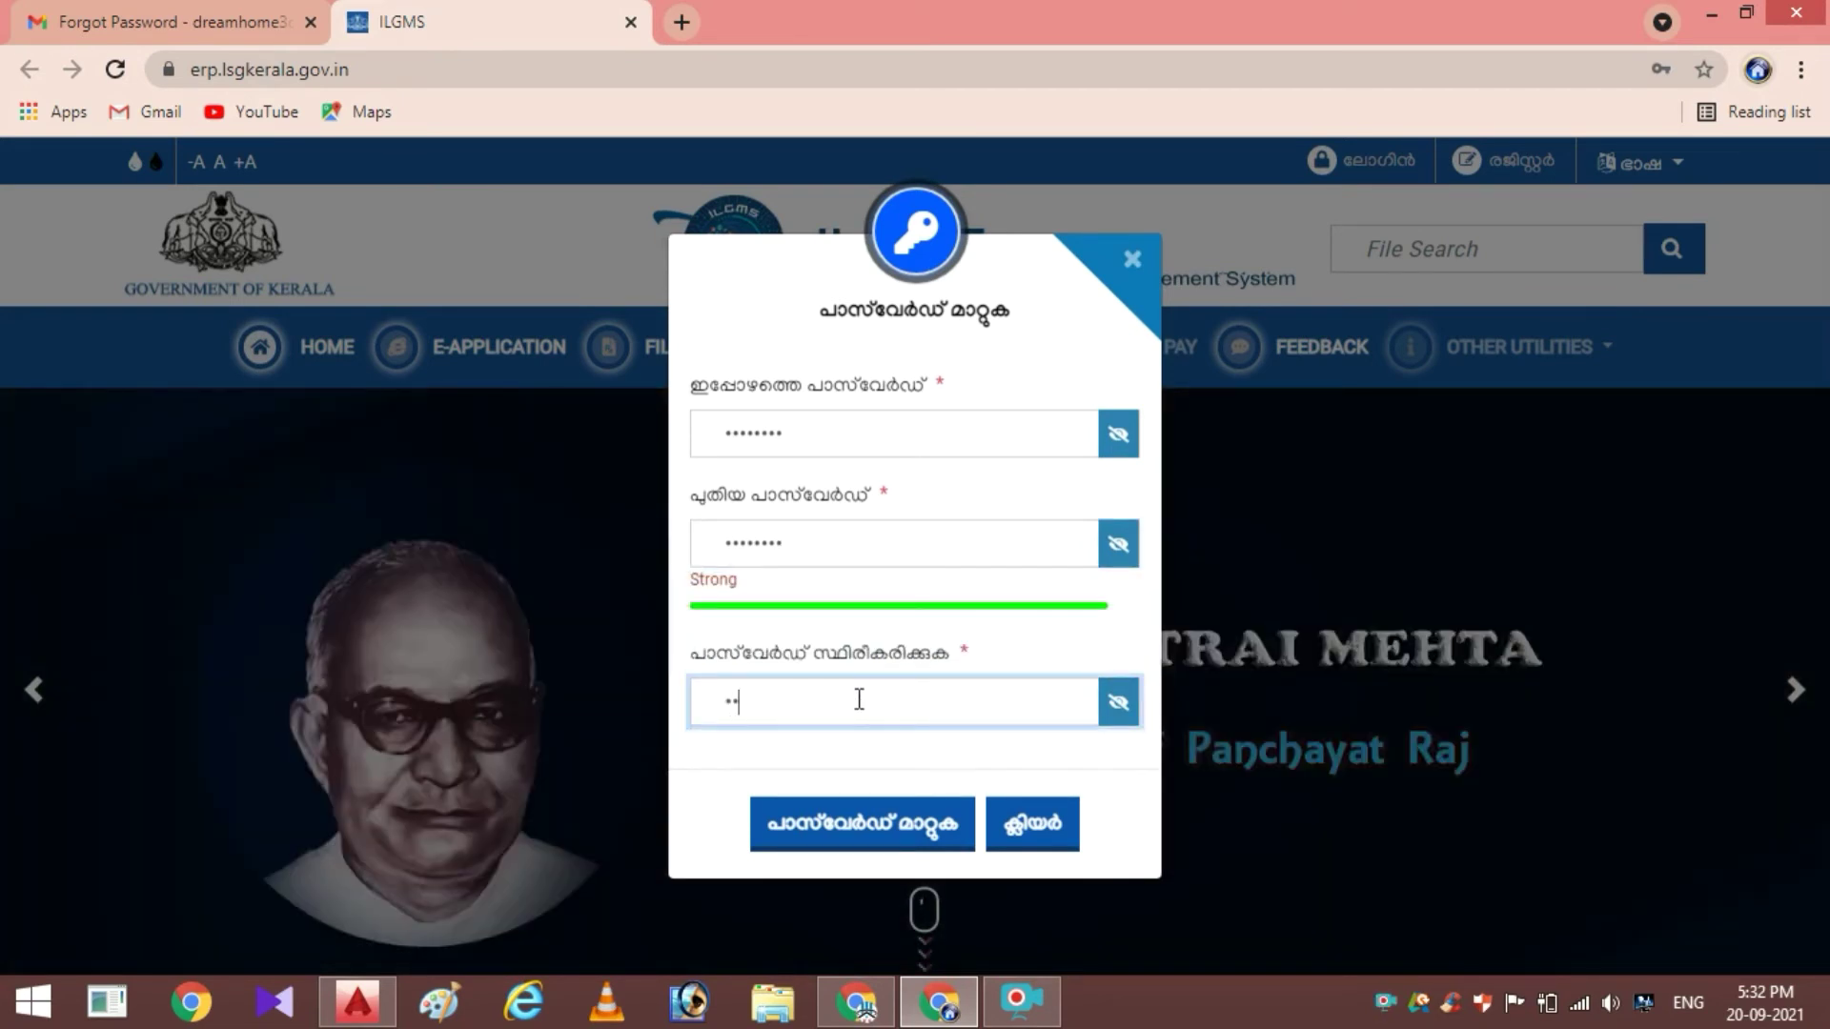
pyautogui.write('••••')
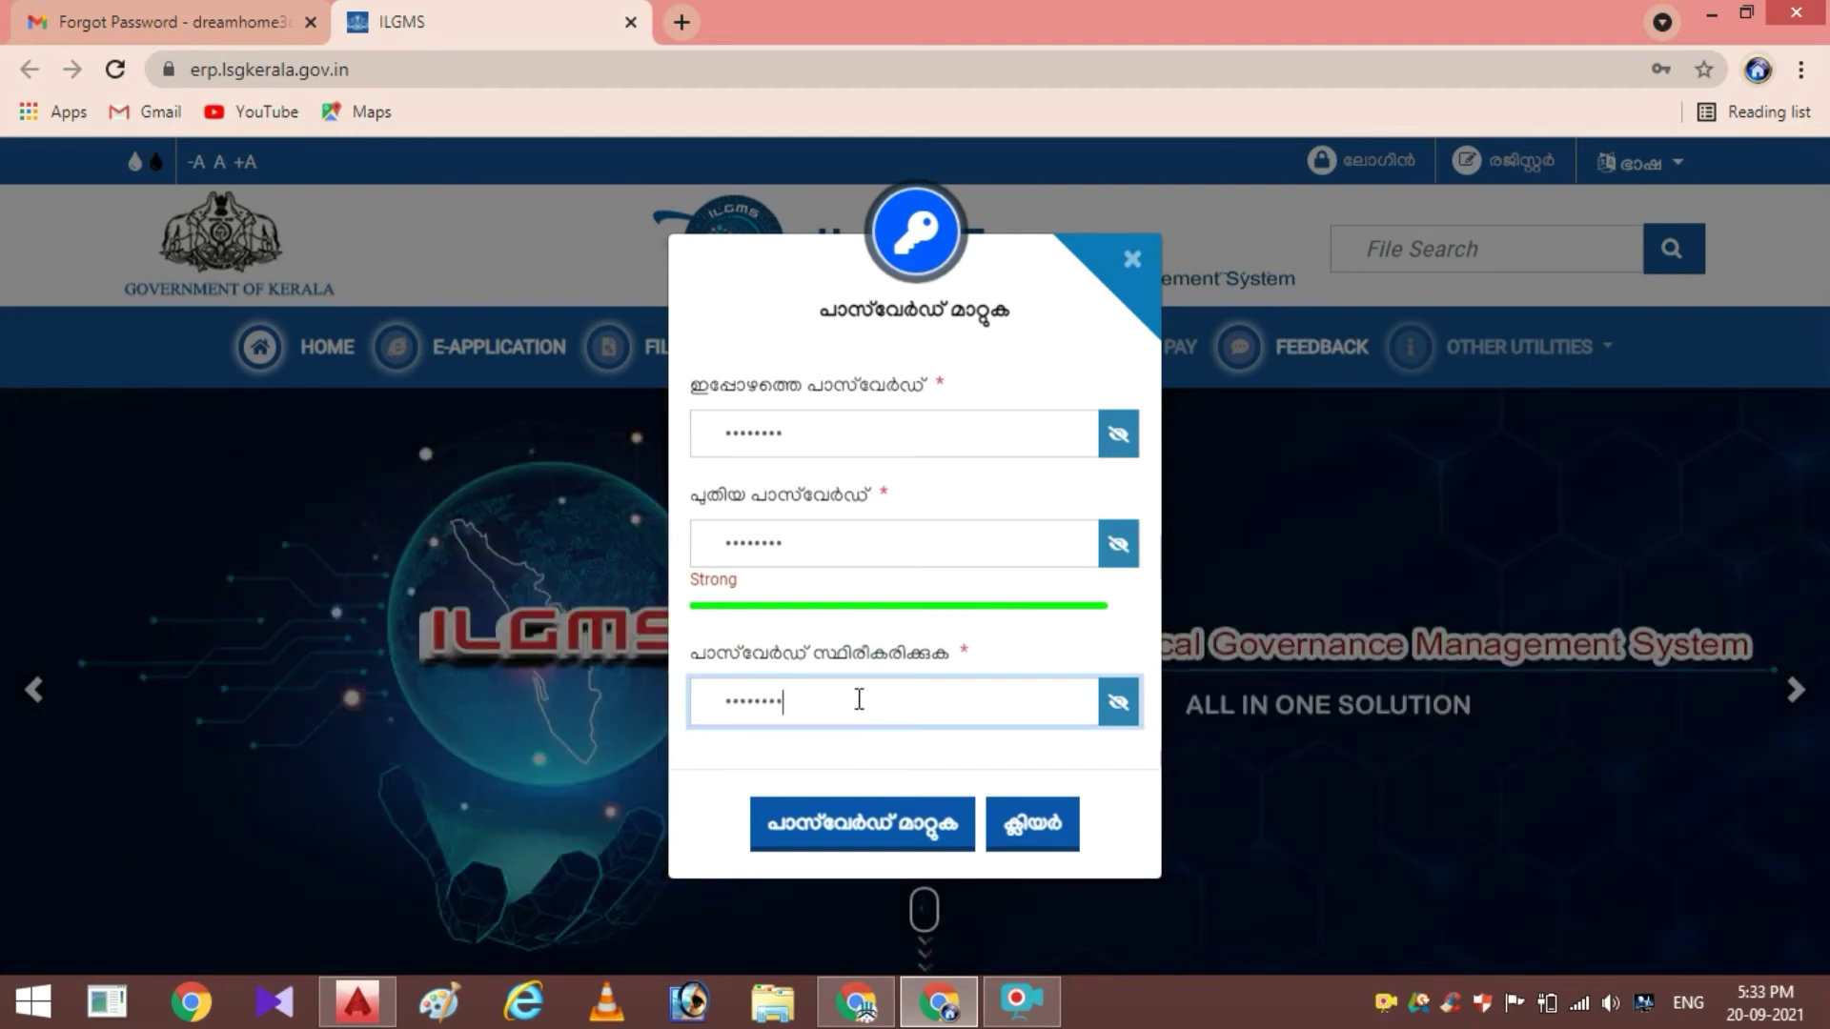
pyautogui.click(852, 828)
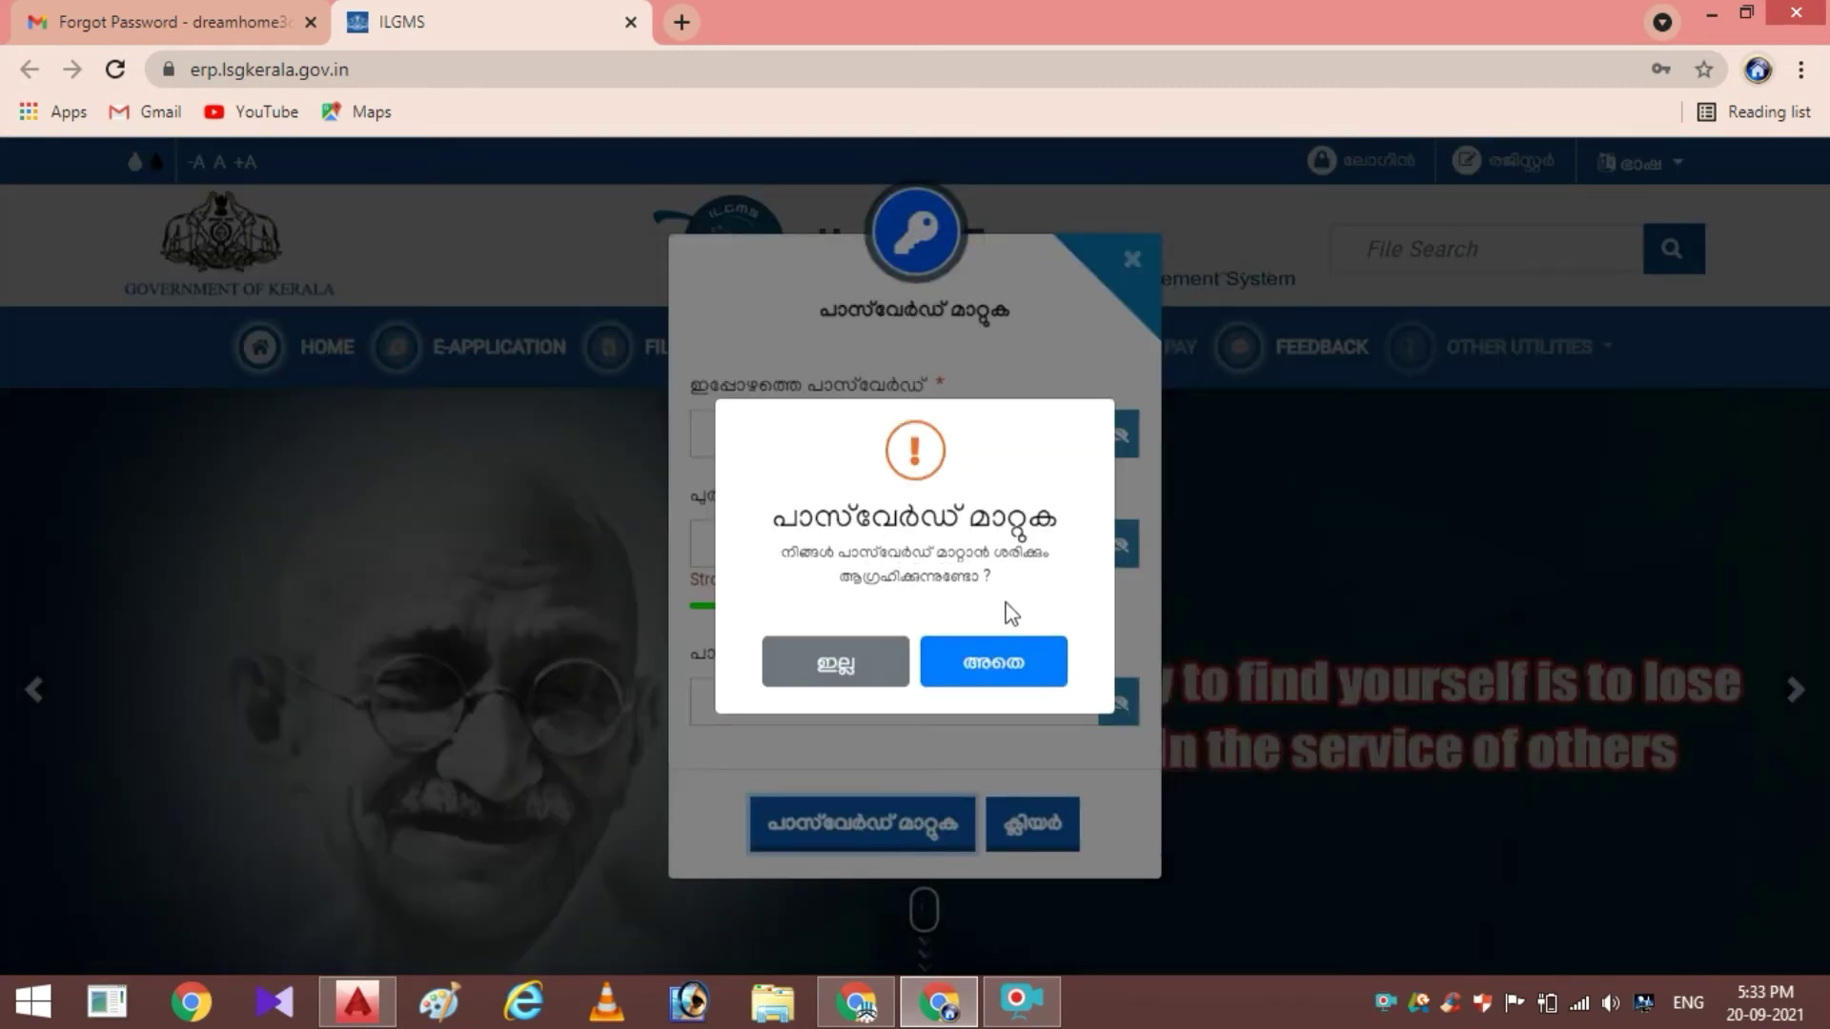
pyautogui.click(970, 680)
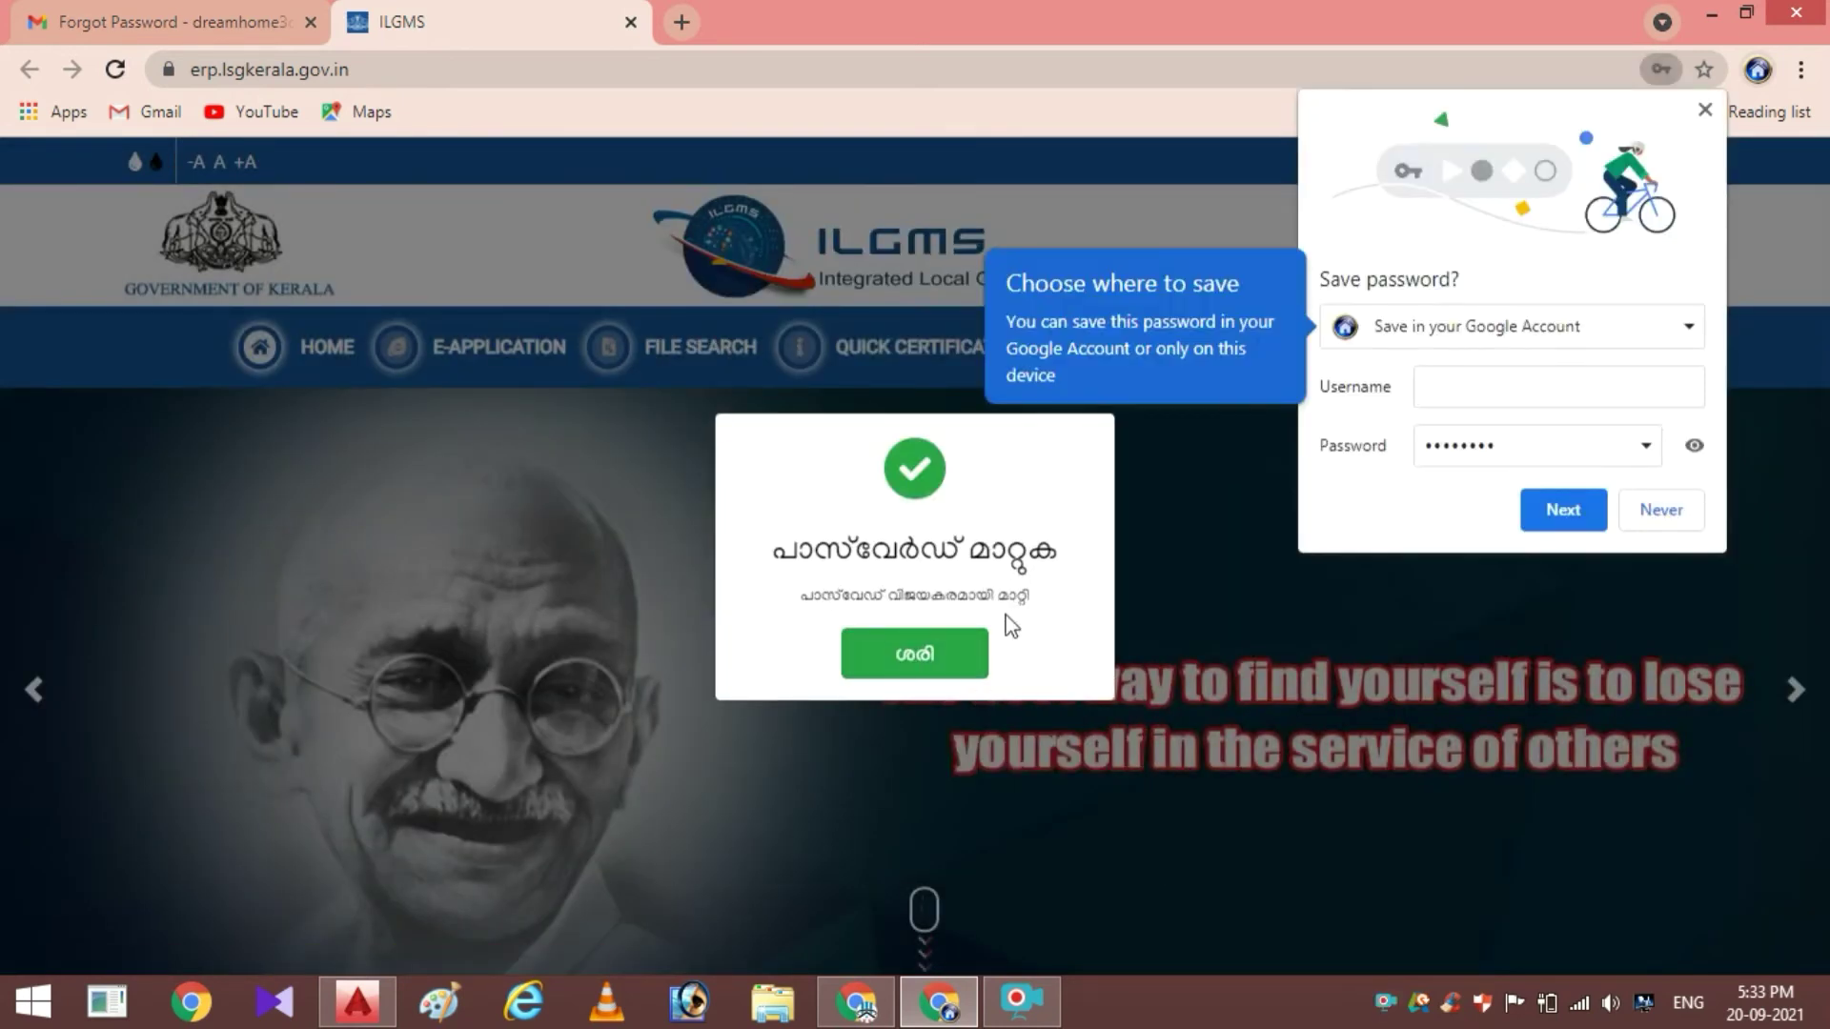
# Dismiss the success message, decline saving the password, and log in with the new password and captcha
pyautogui.click(913, 651)
pyautogui.click(1669, 515)
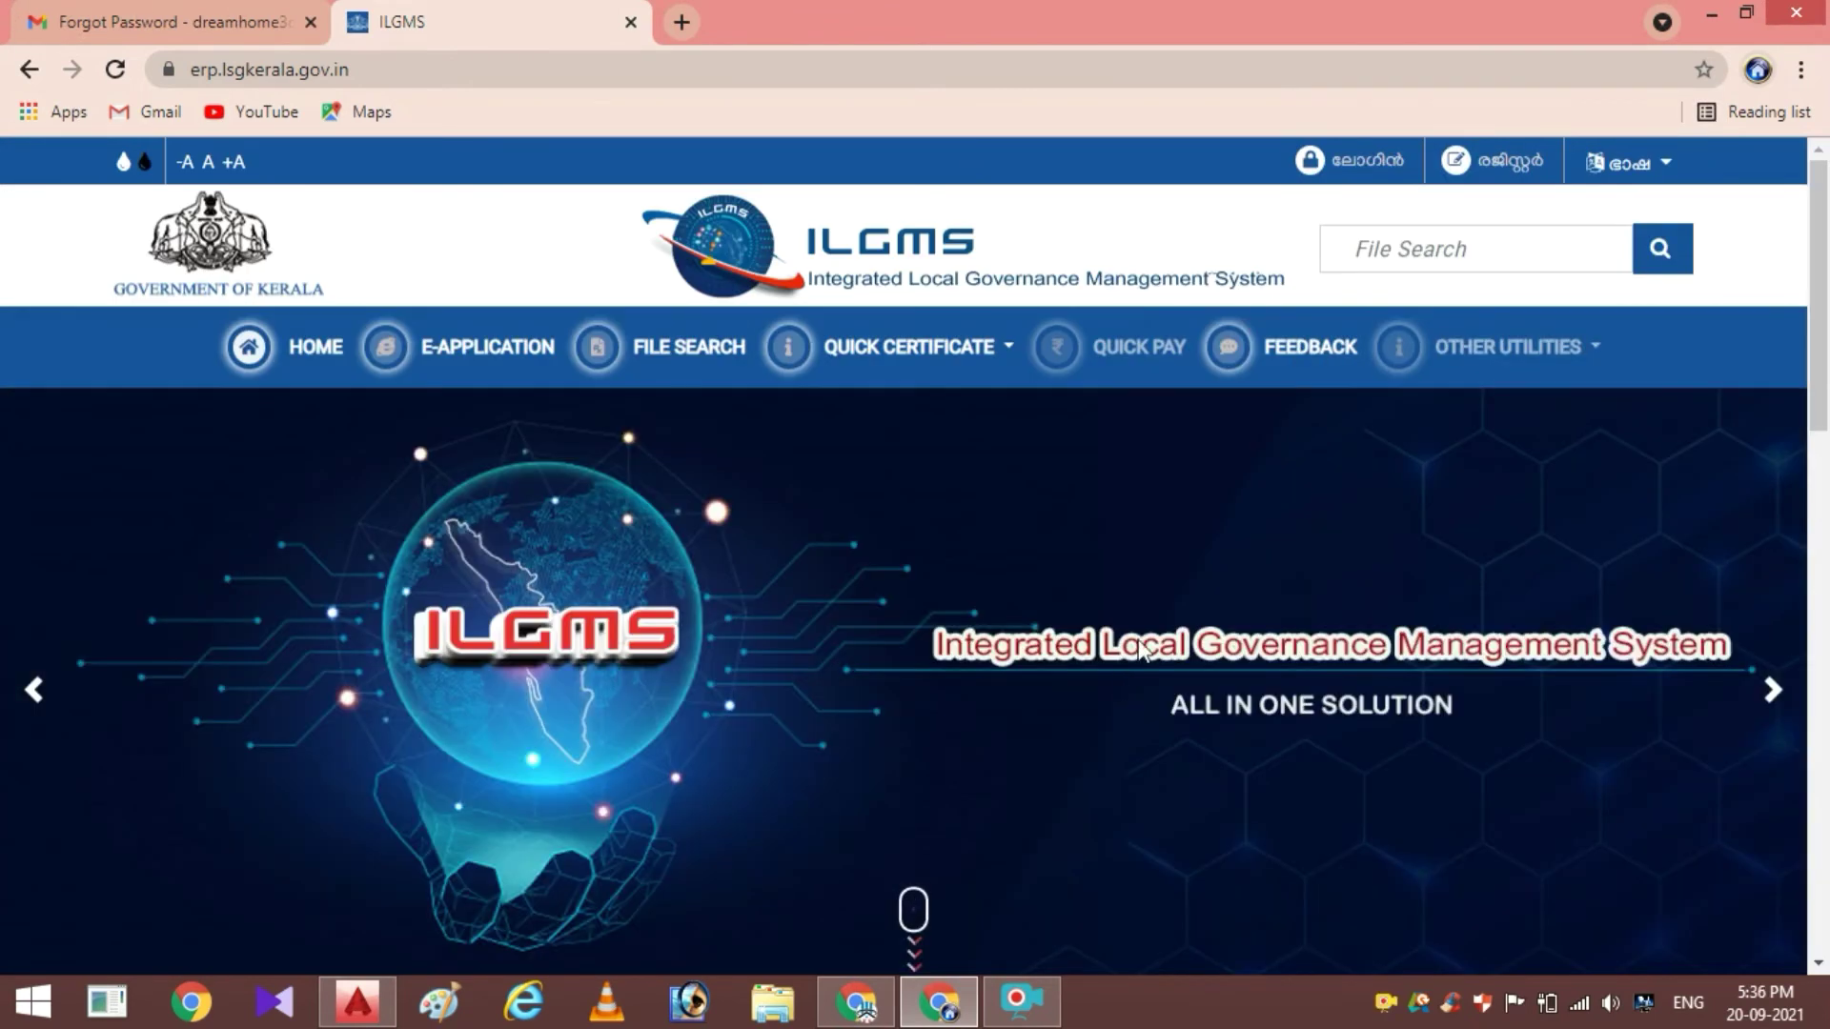
pyautogui.click(1361, 162)
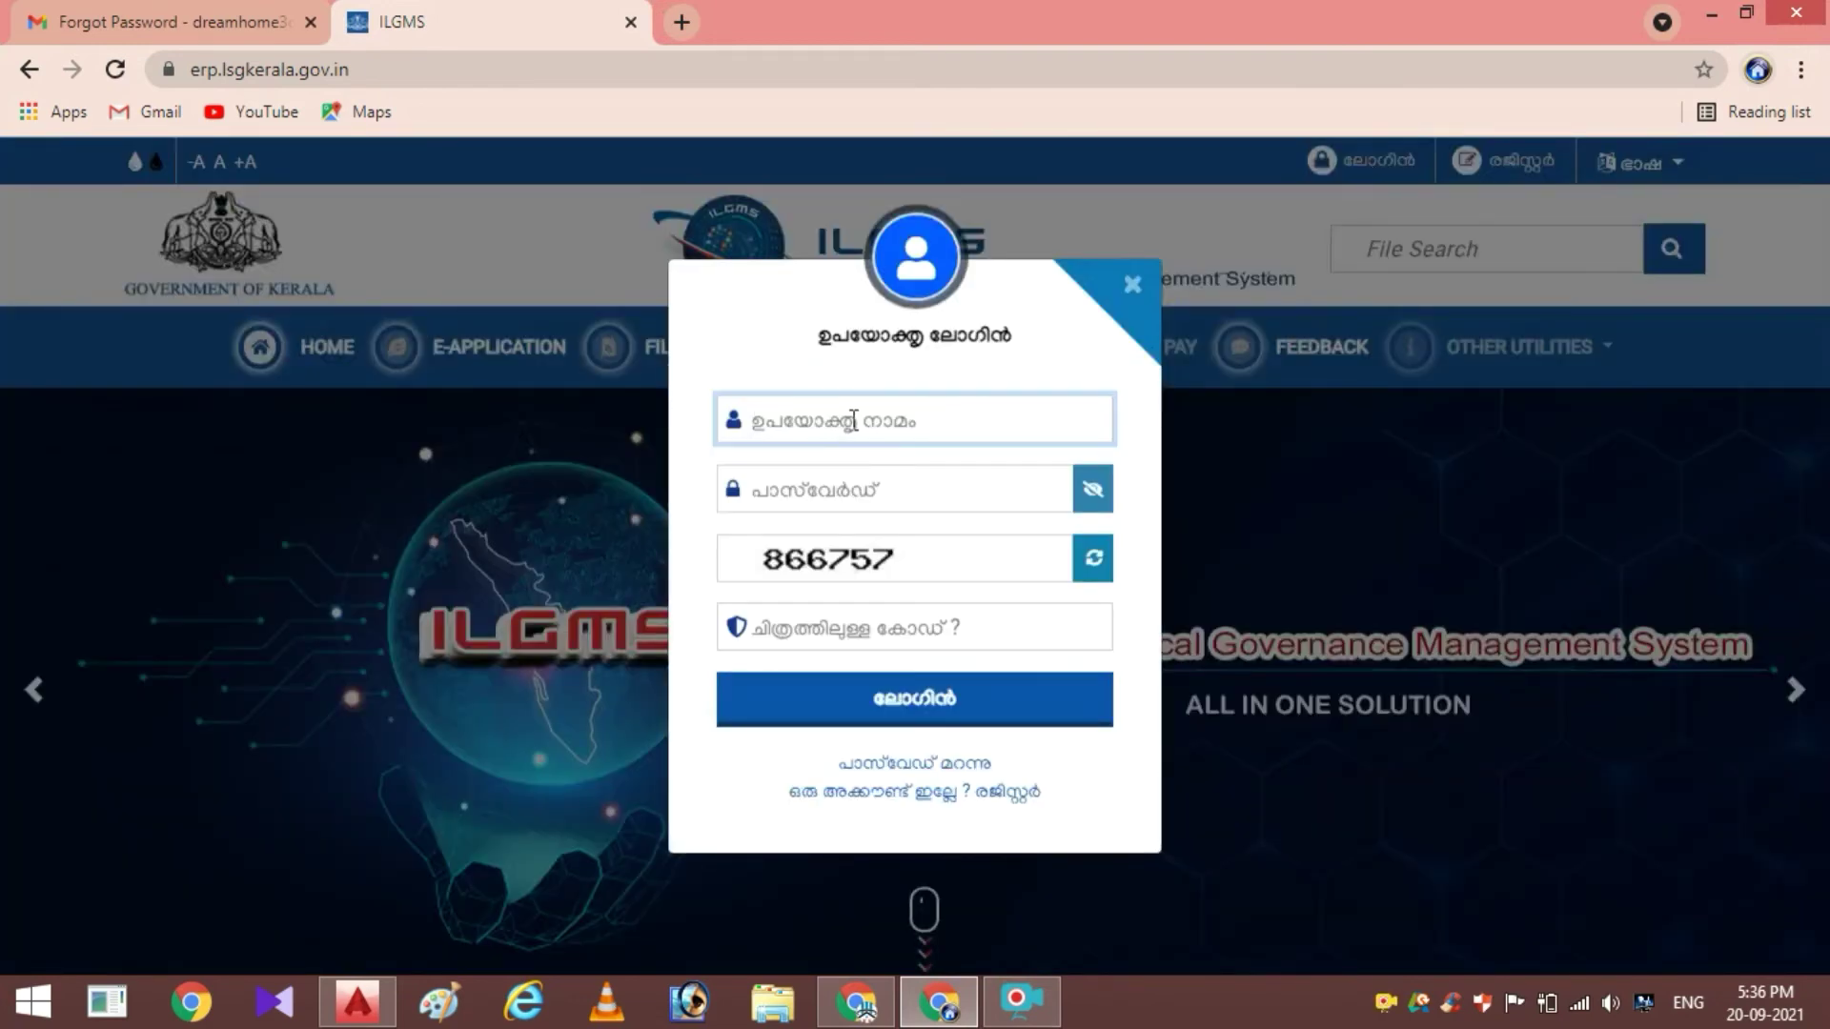
pyautogui.write('934')
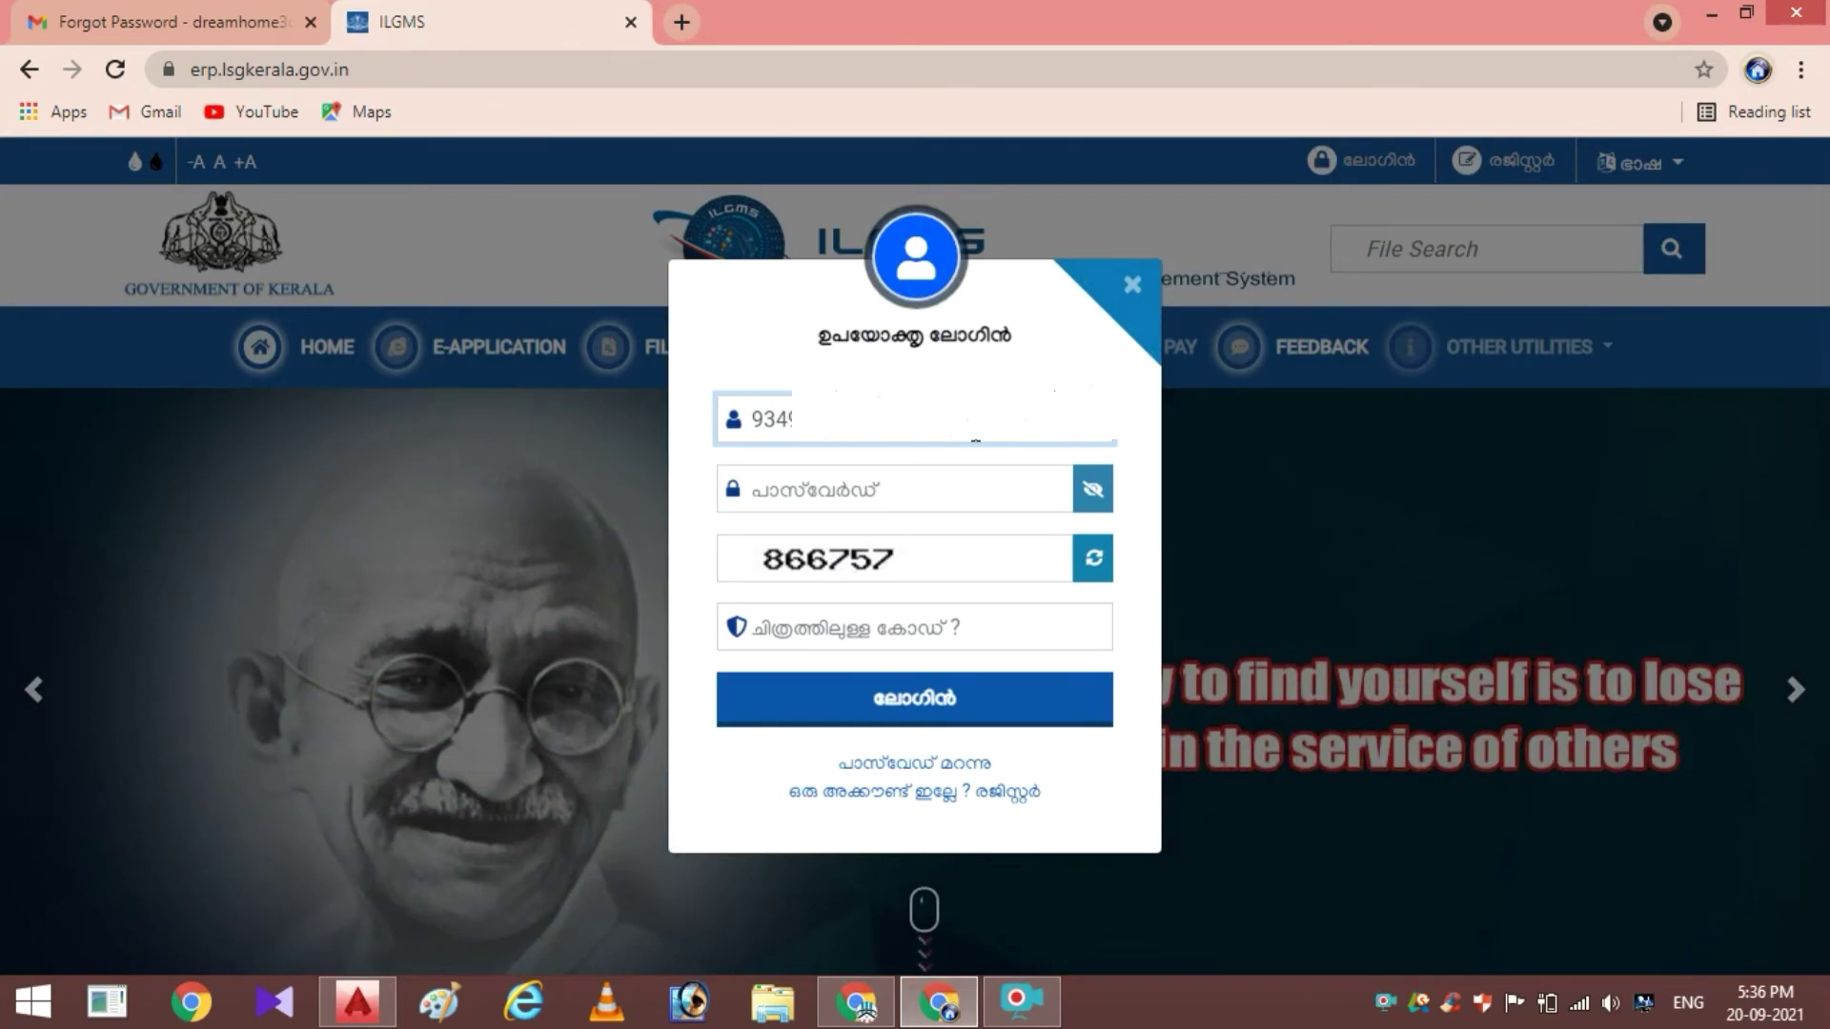
pyautogui.click(921, 491)
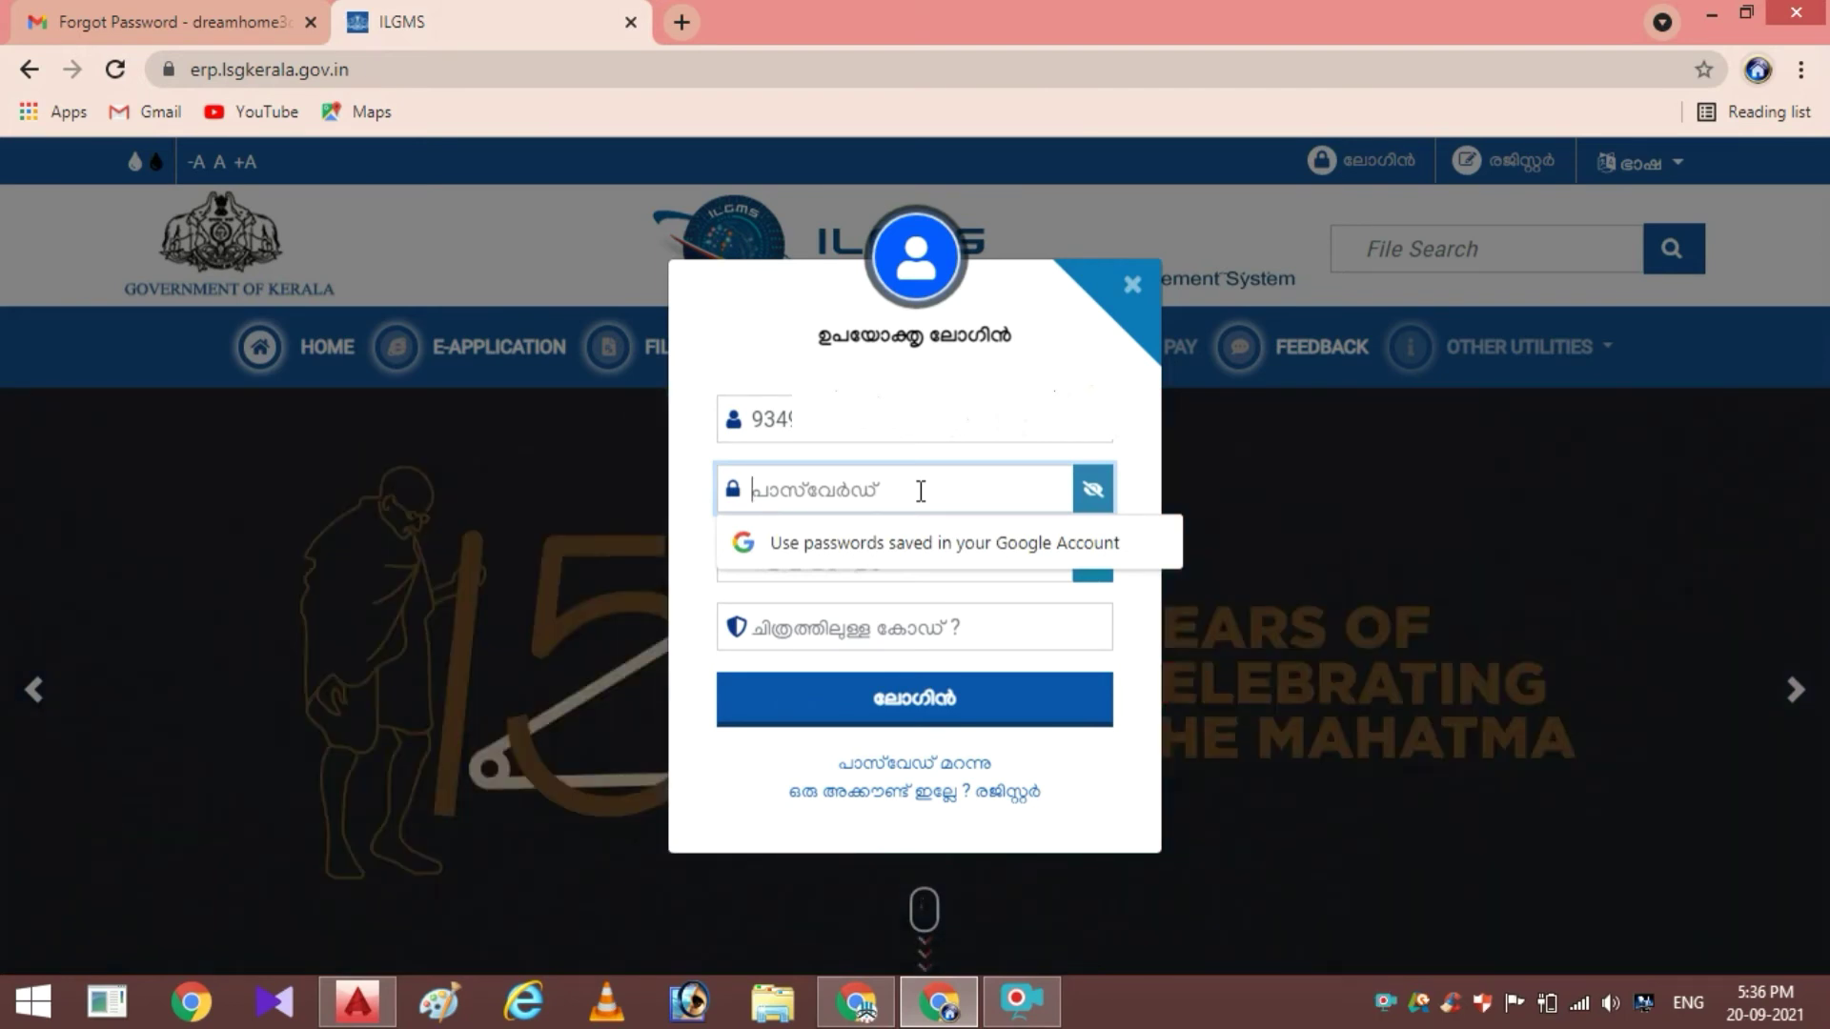
pyautogui.write('•••••')
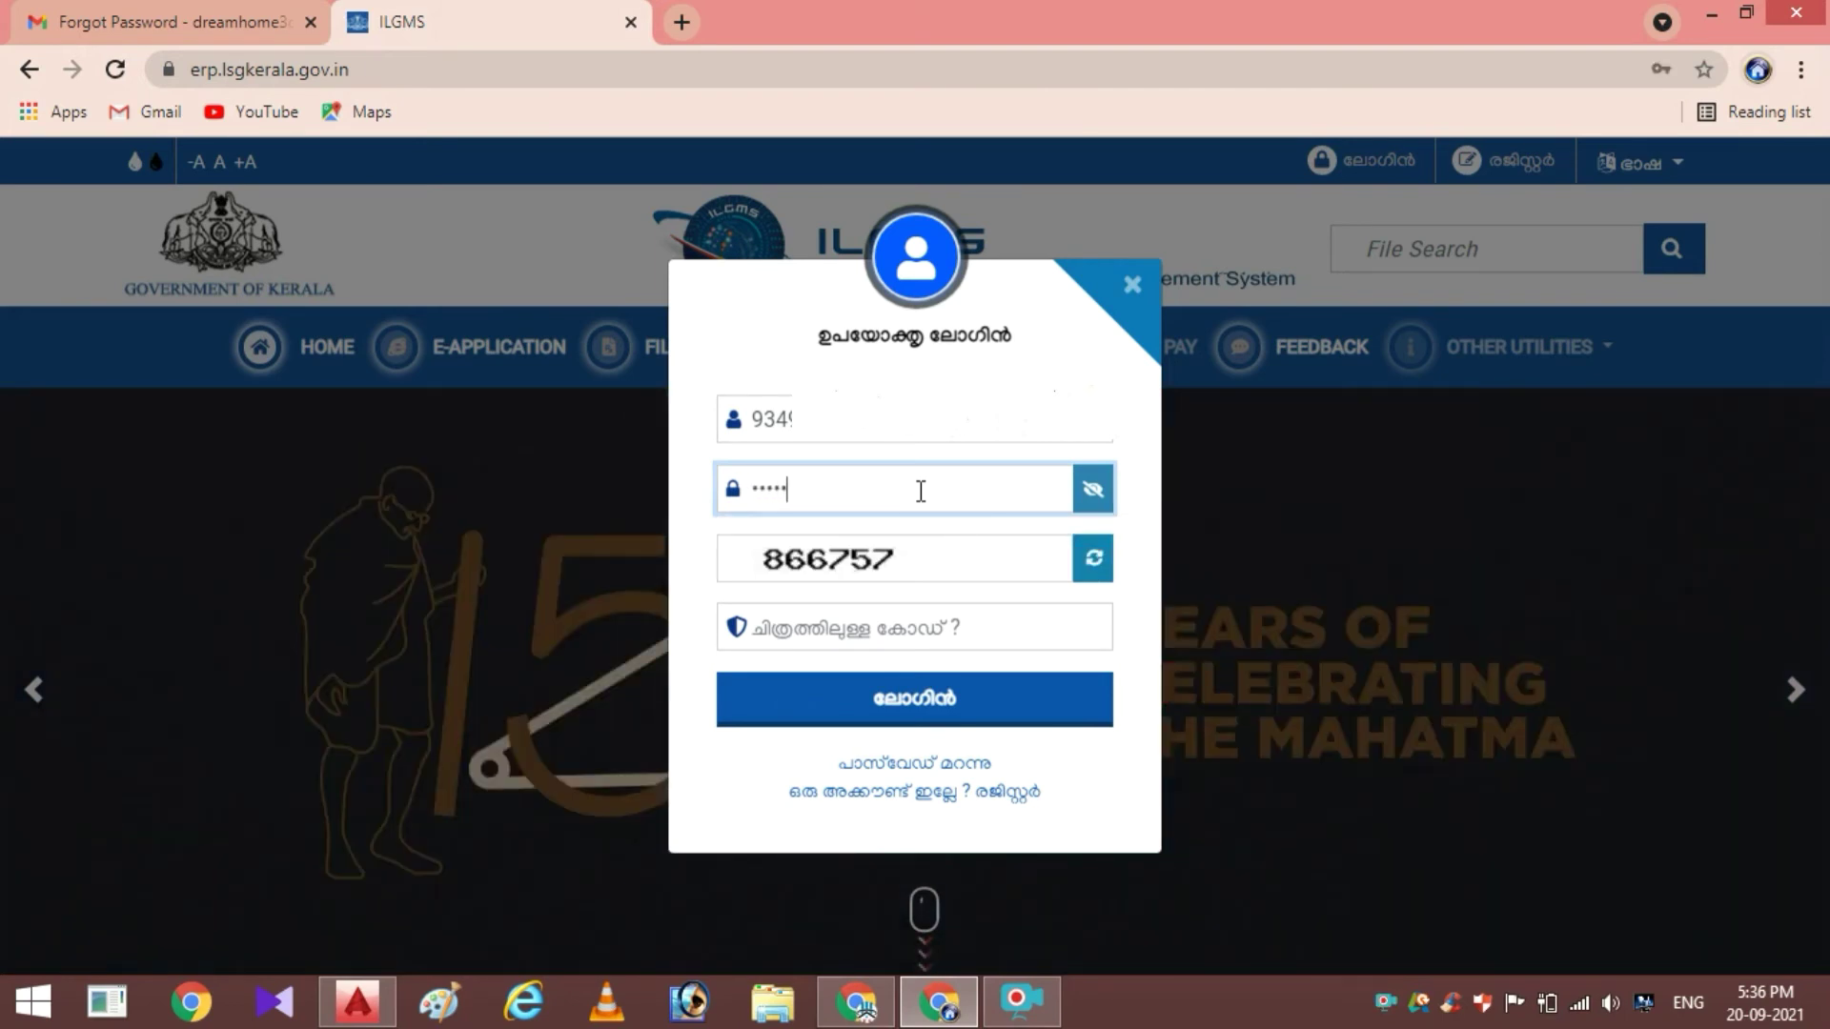
pyautogui.write('••')
pyautogui.click(875, 646)
pyautogui.write('866757')
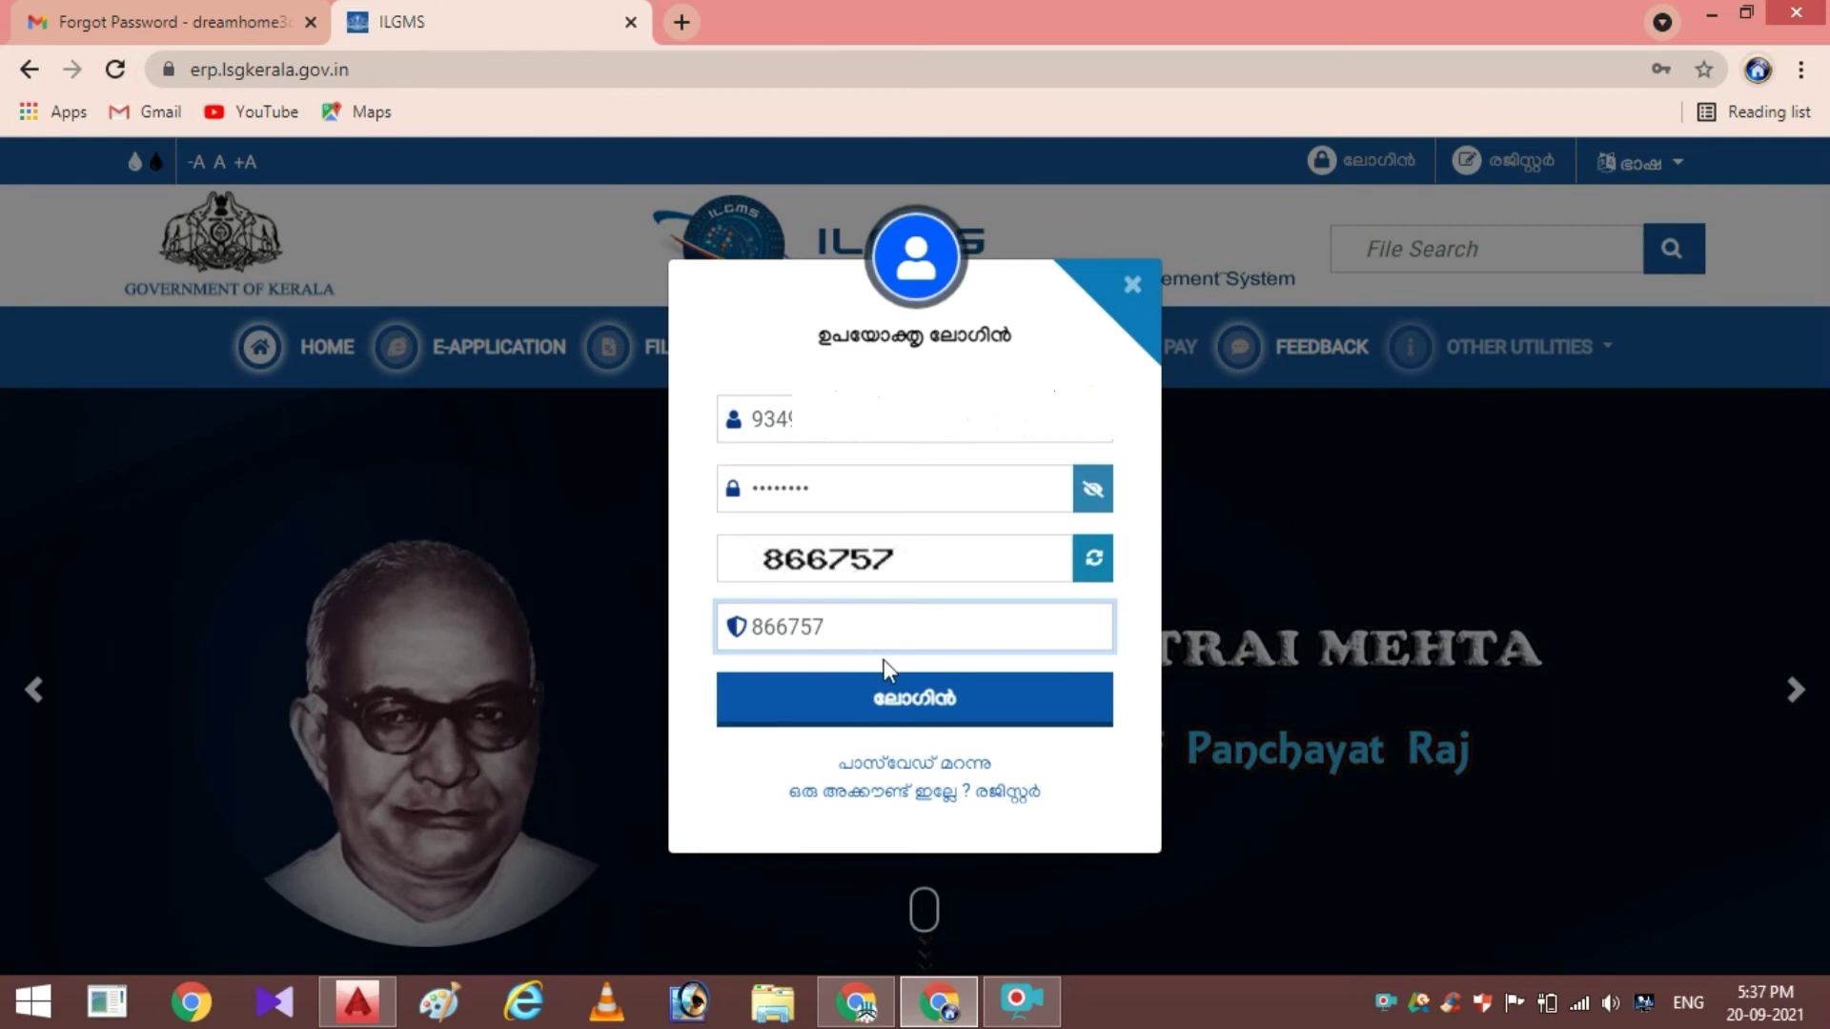
pyautogui.click(902, 712)
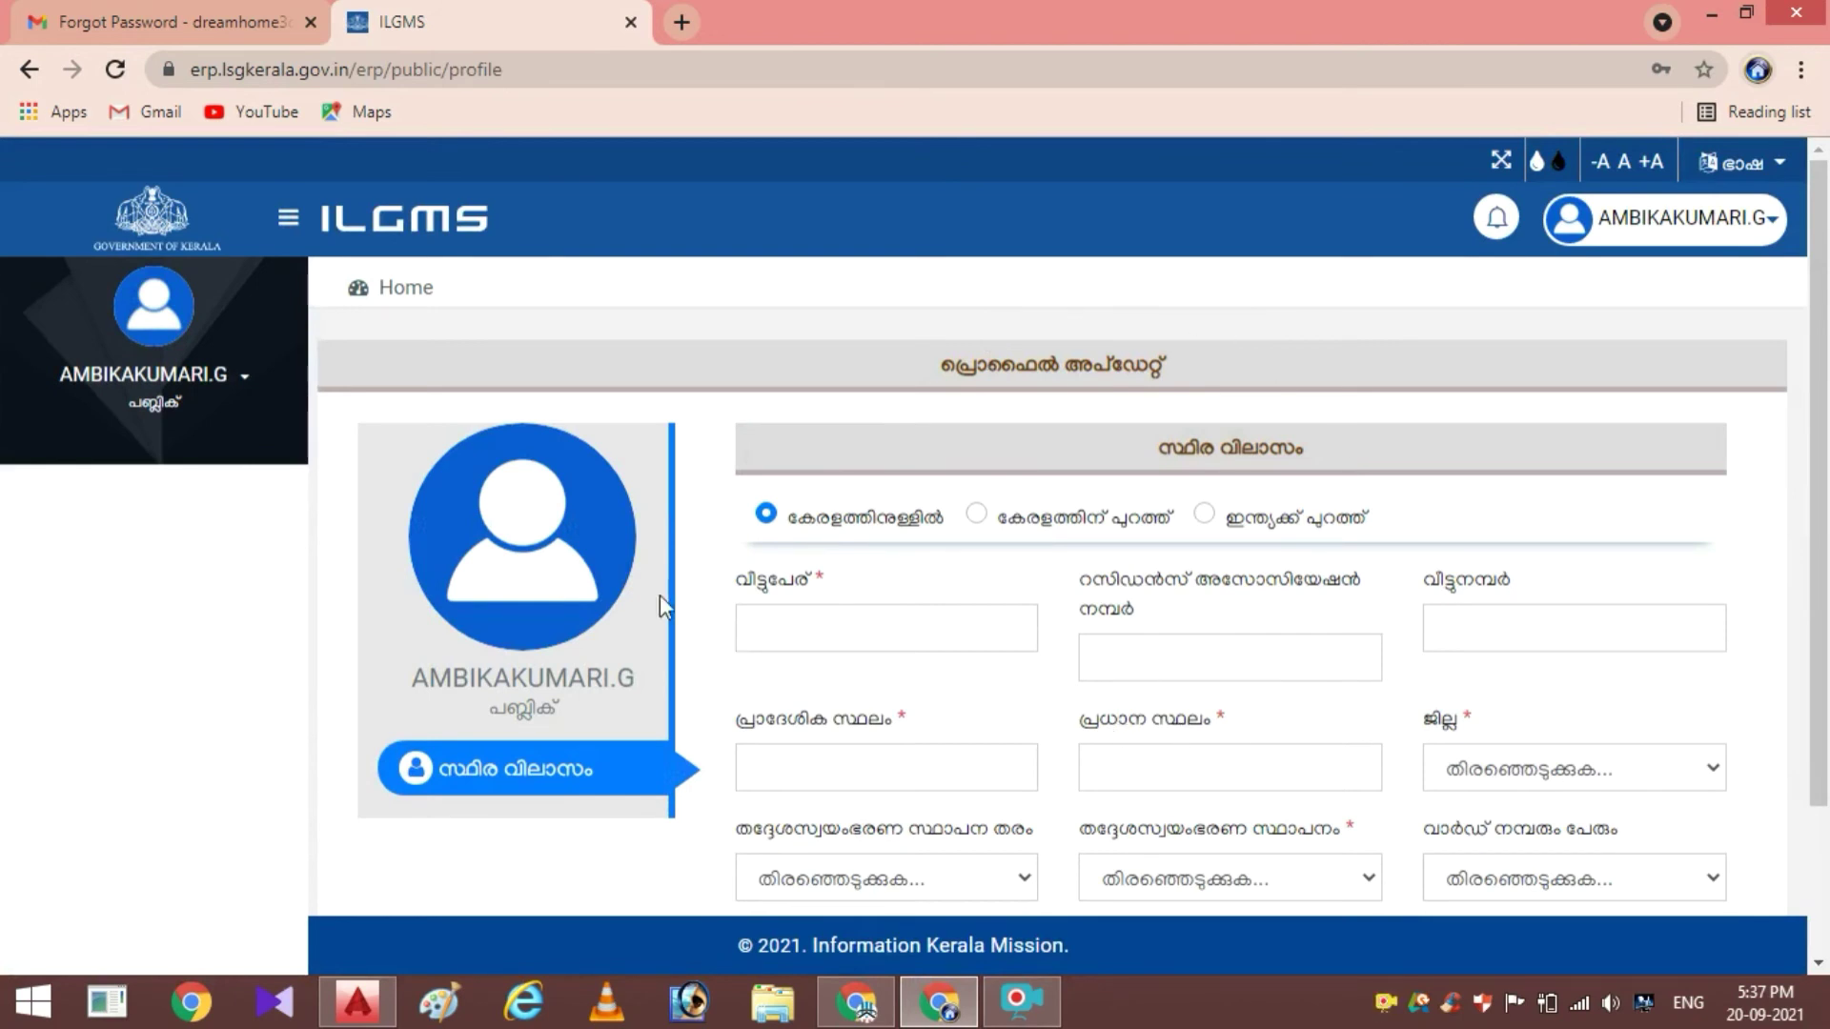
# Fill in the permanent address's house name and residence association number
pyautogui.moveTo(597, 464)
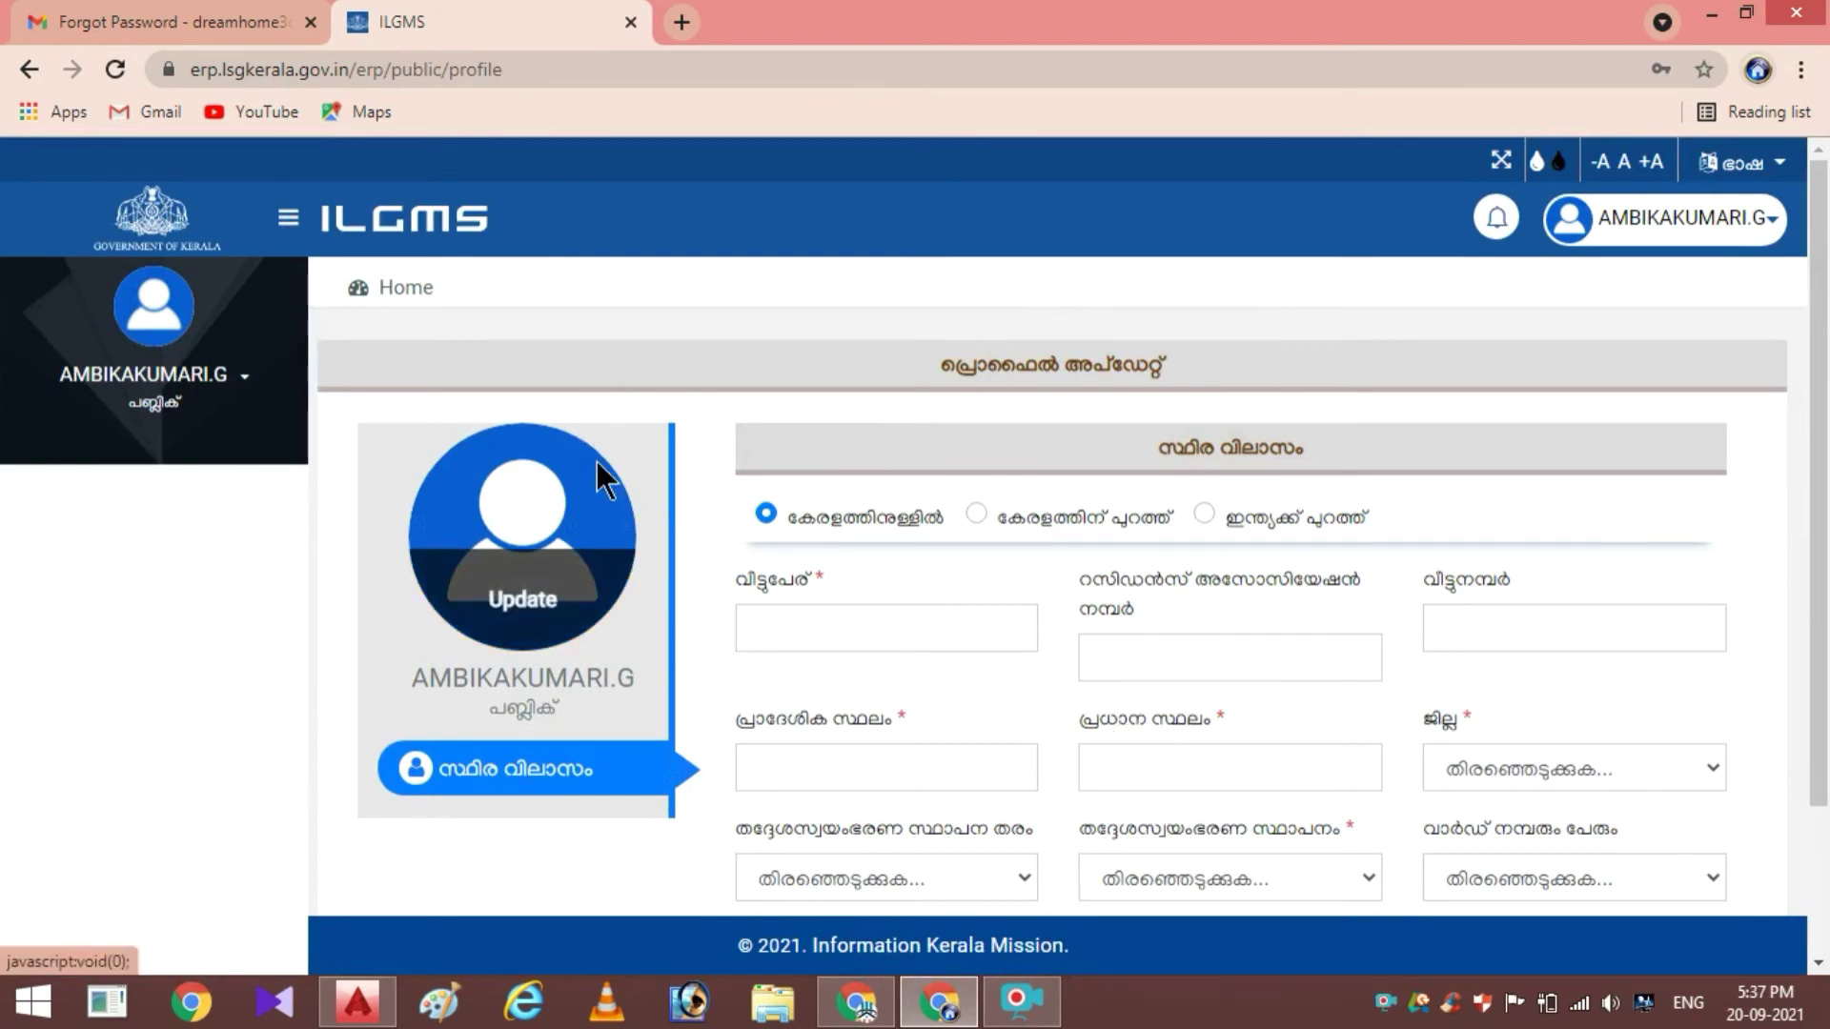
pyautogui.scroll(-2, 763, 467)
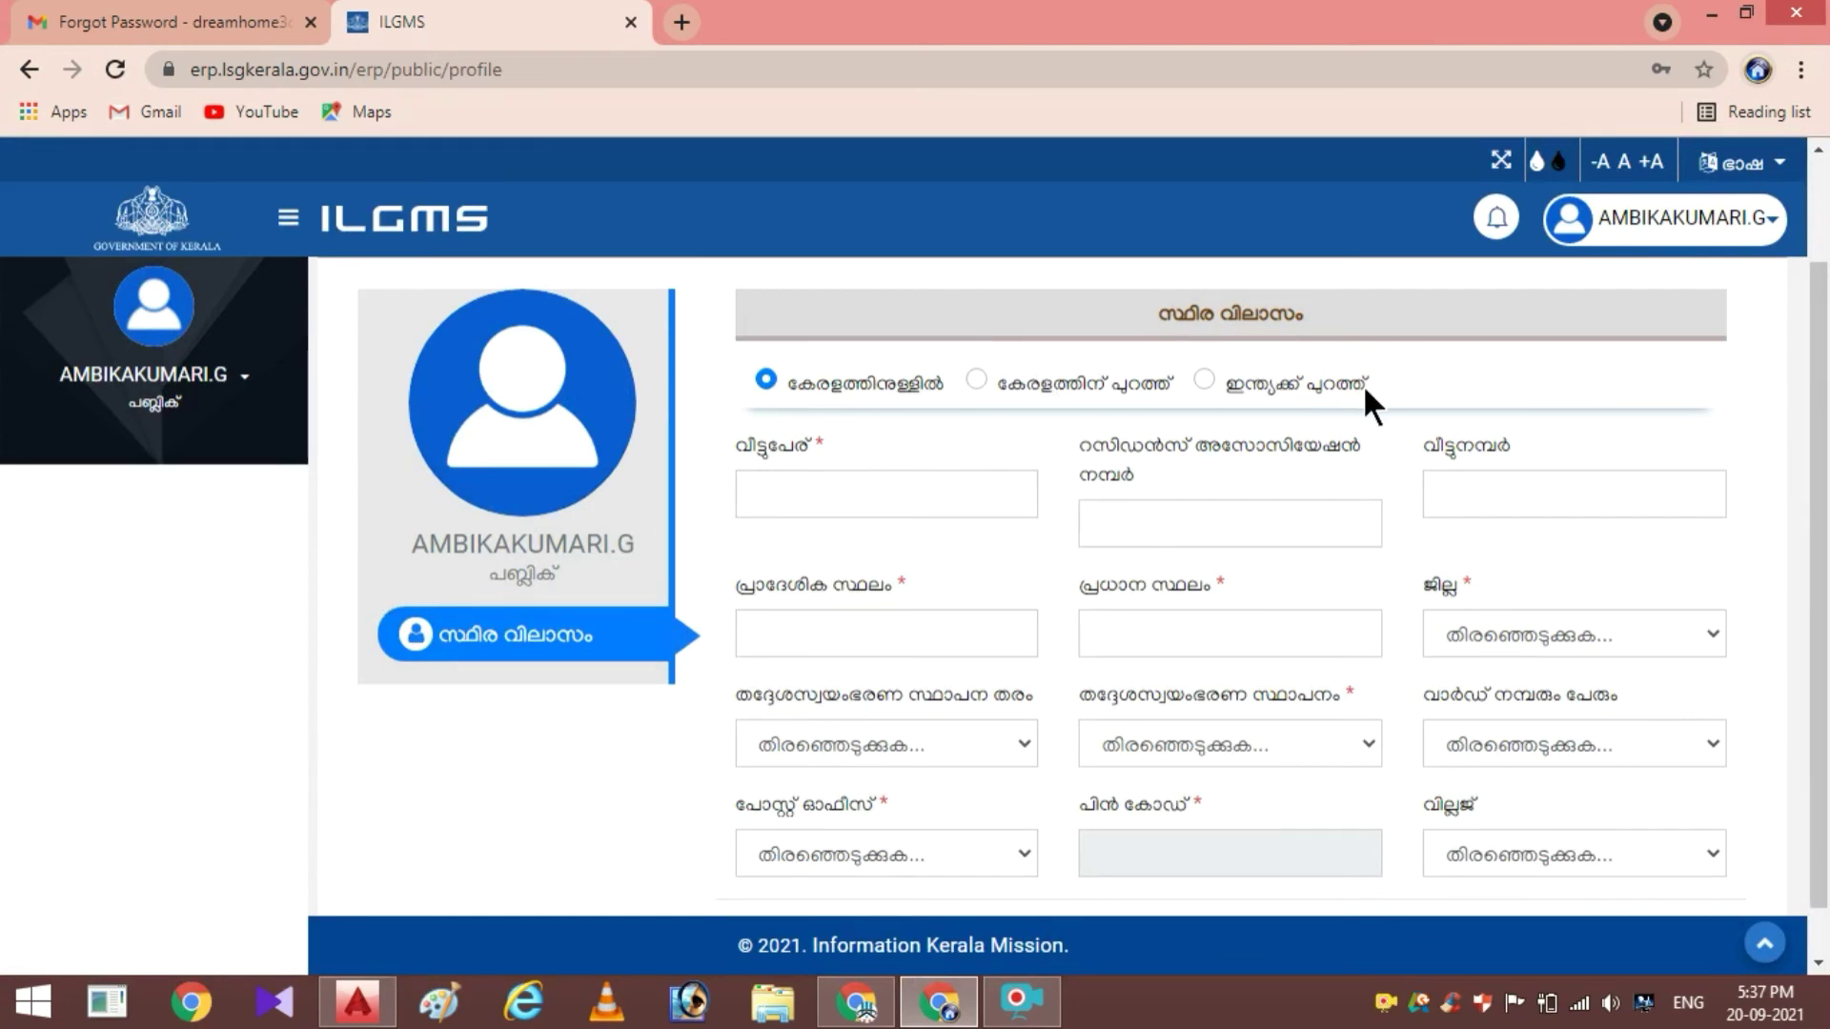
pyautogui.click(808, 492)
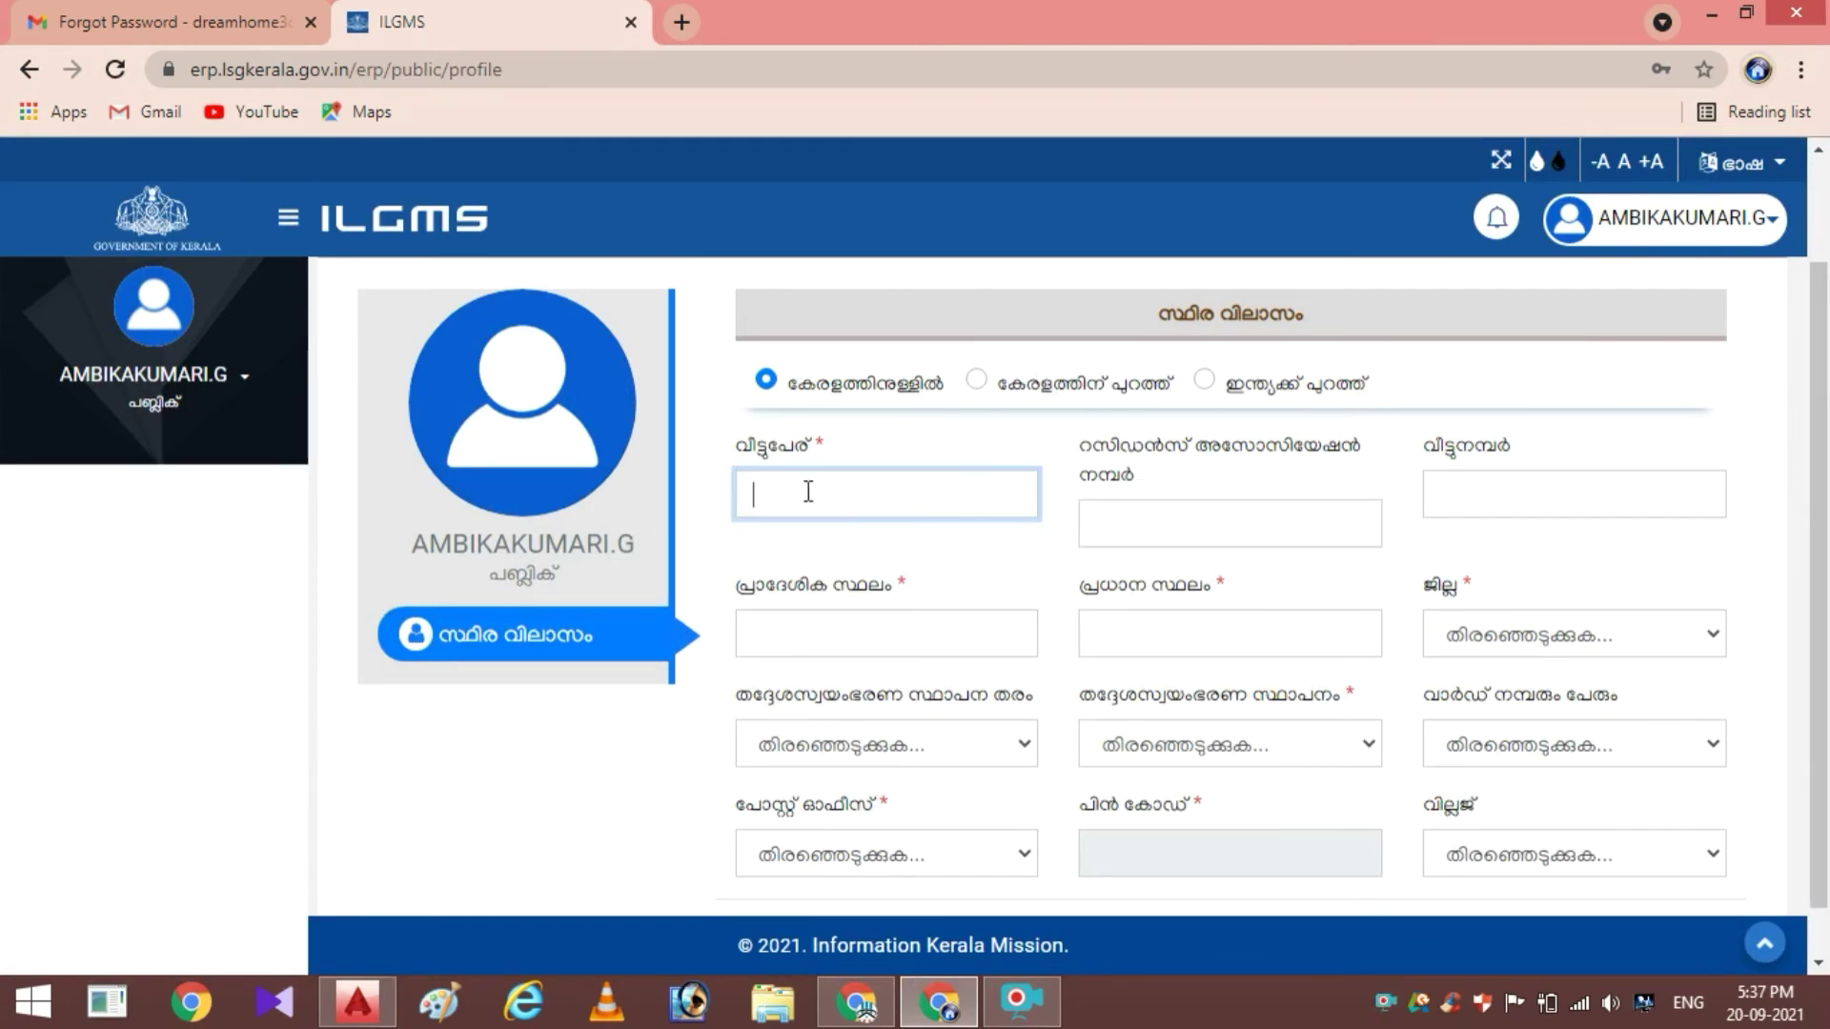
pyautogui.click(1179, 517)
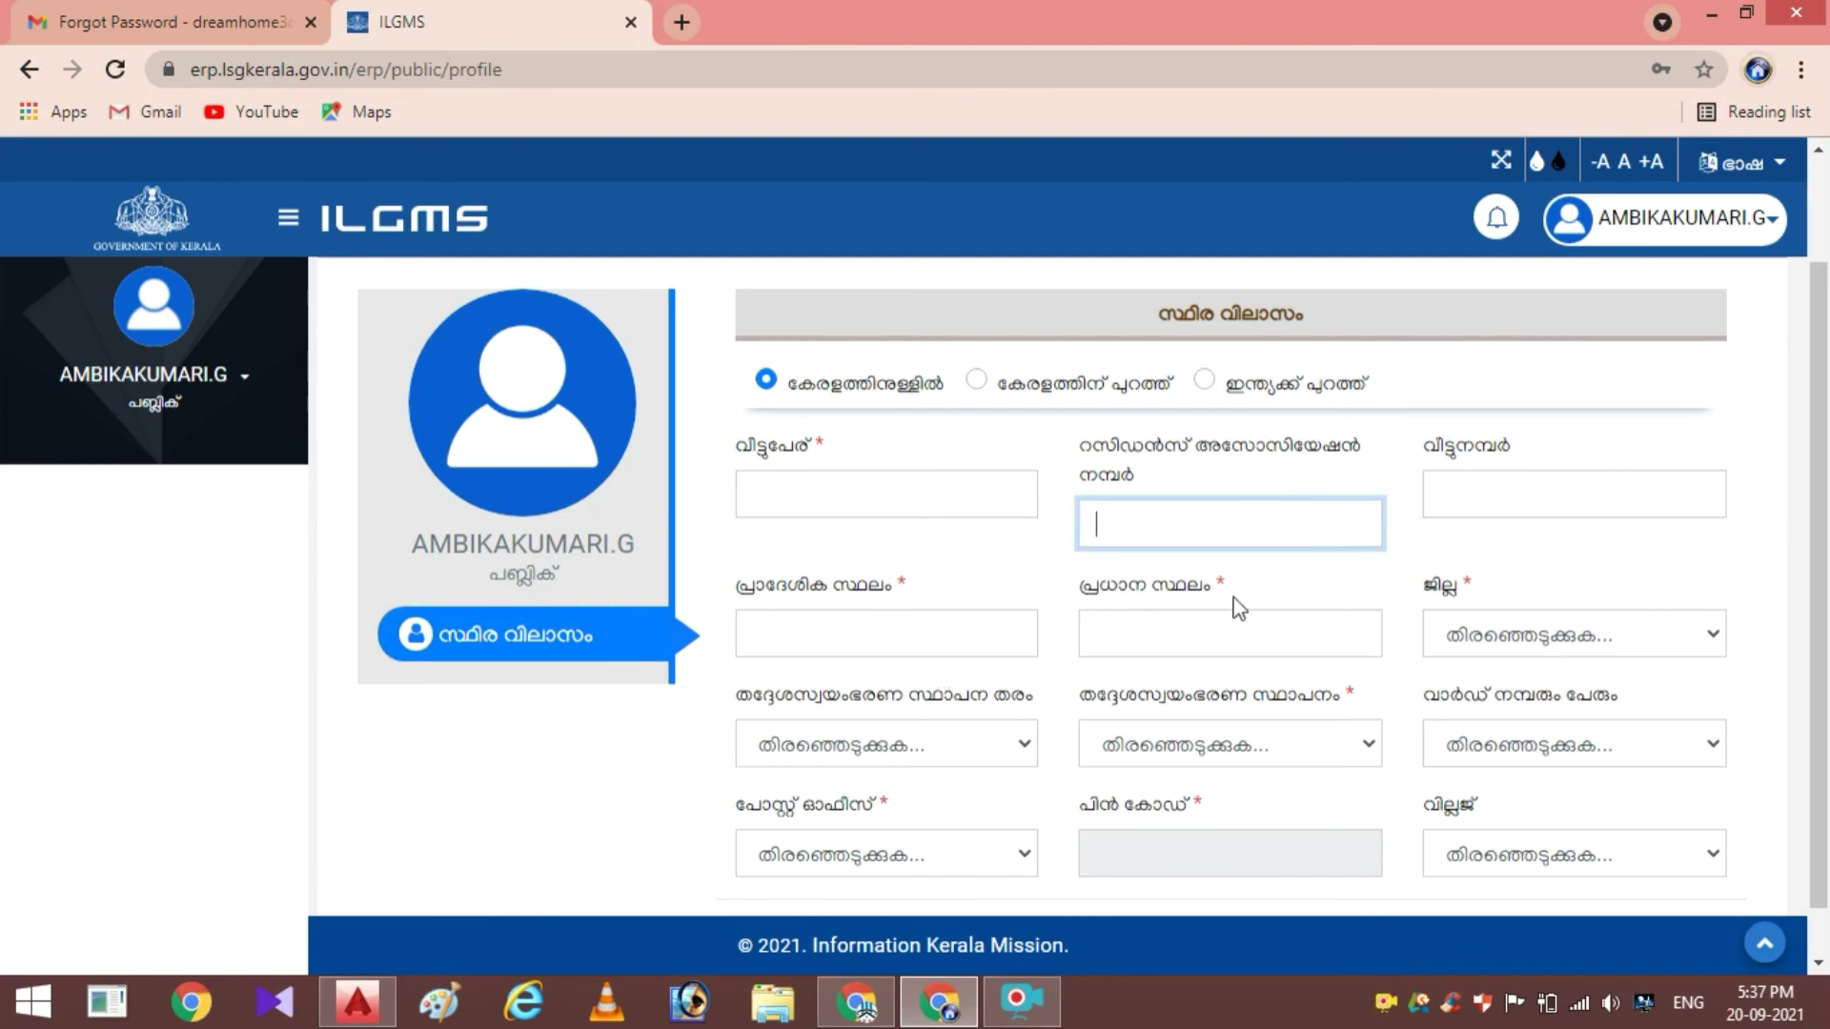
pyautogui.scroll(-1, 1508, 618)
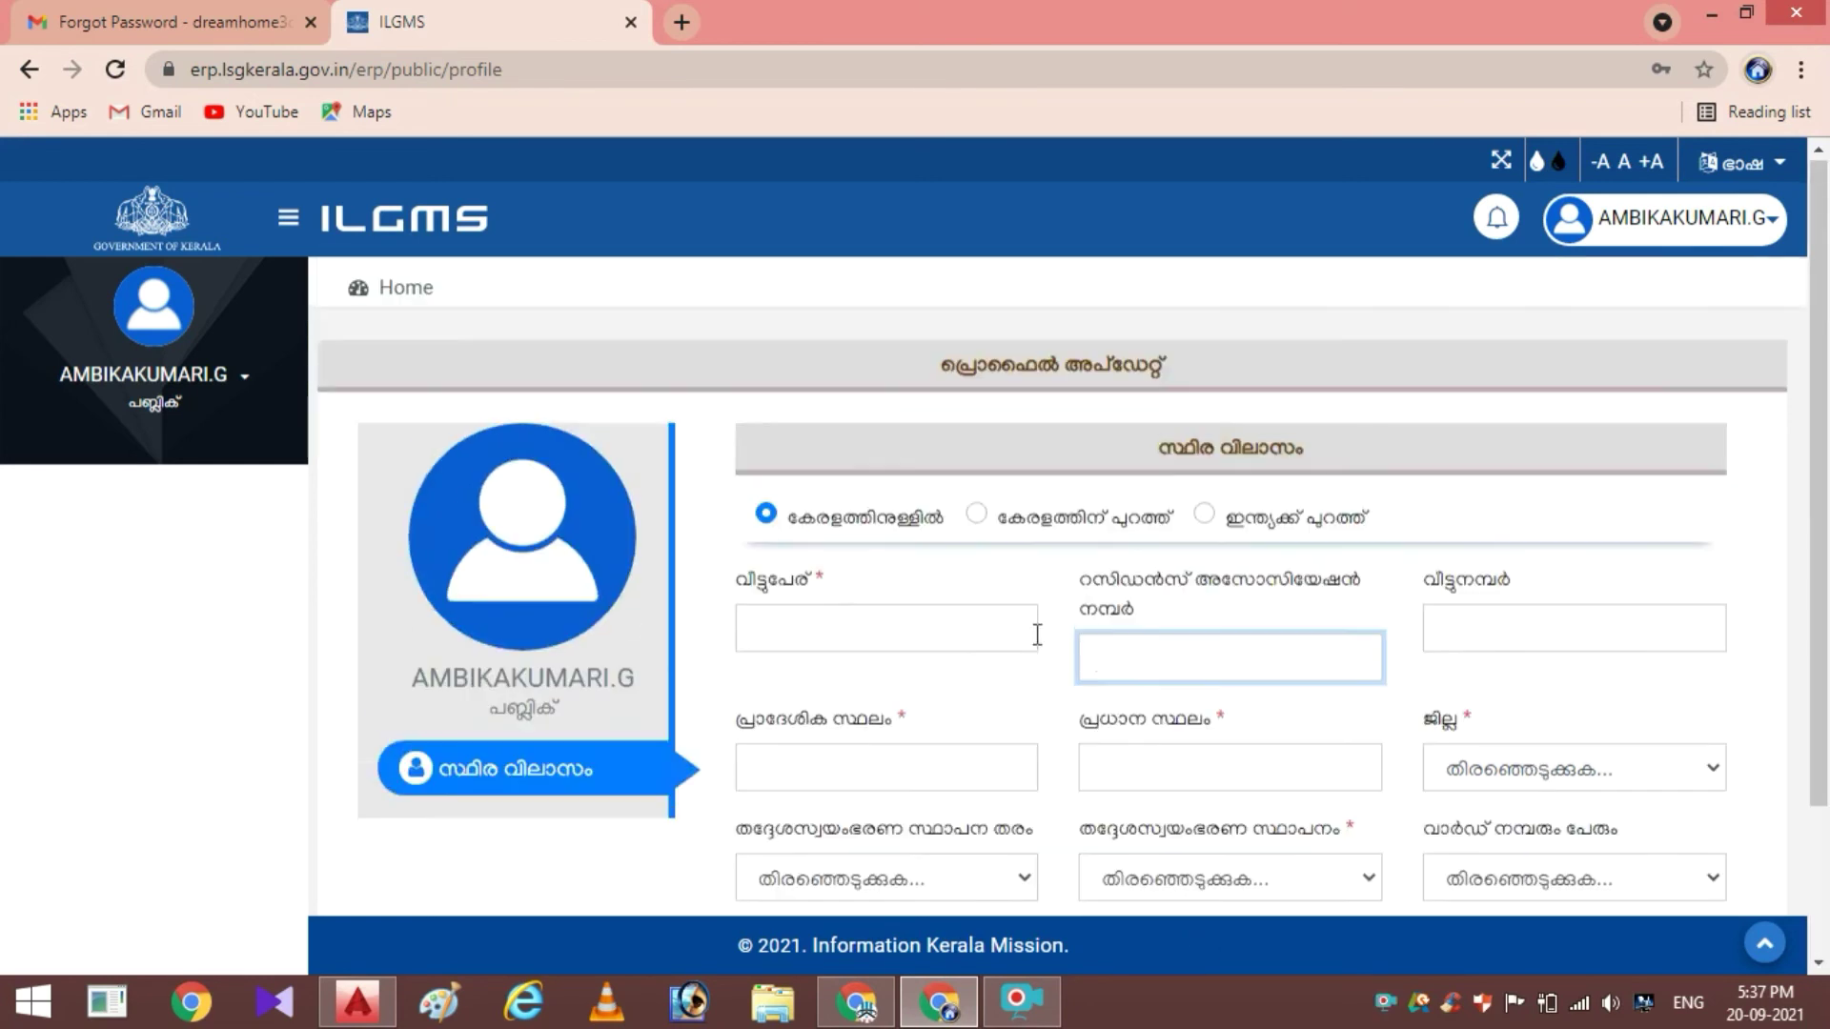
pyautogui.scroll(3, 1058, 695)
# Try the outside-Kerala and outside-India options, return to Within Kerala, and save the address
pyautogui.click(1056, 524)
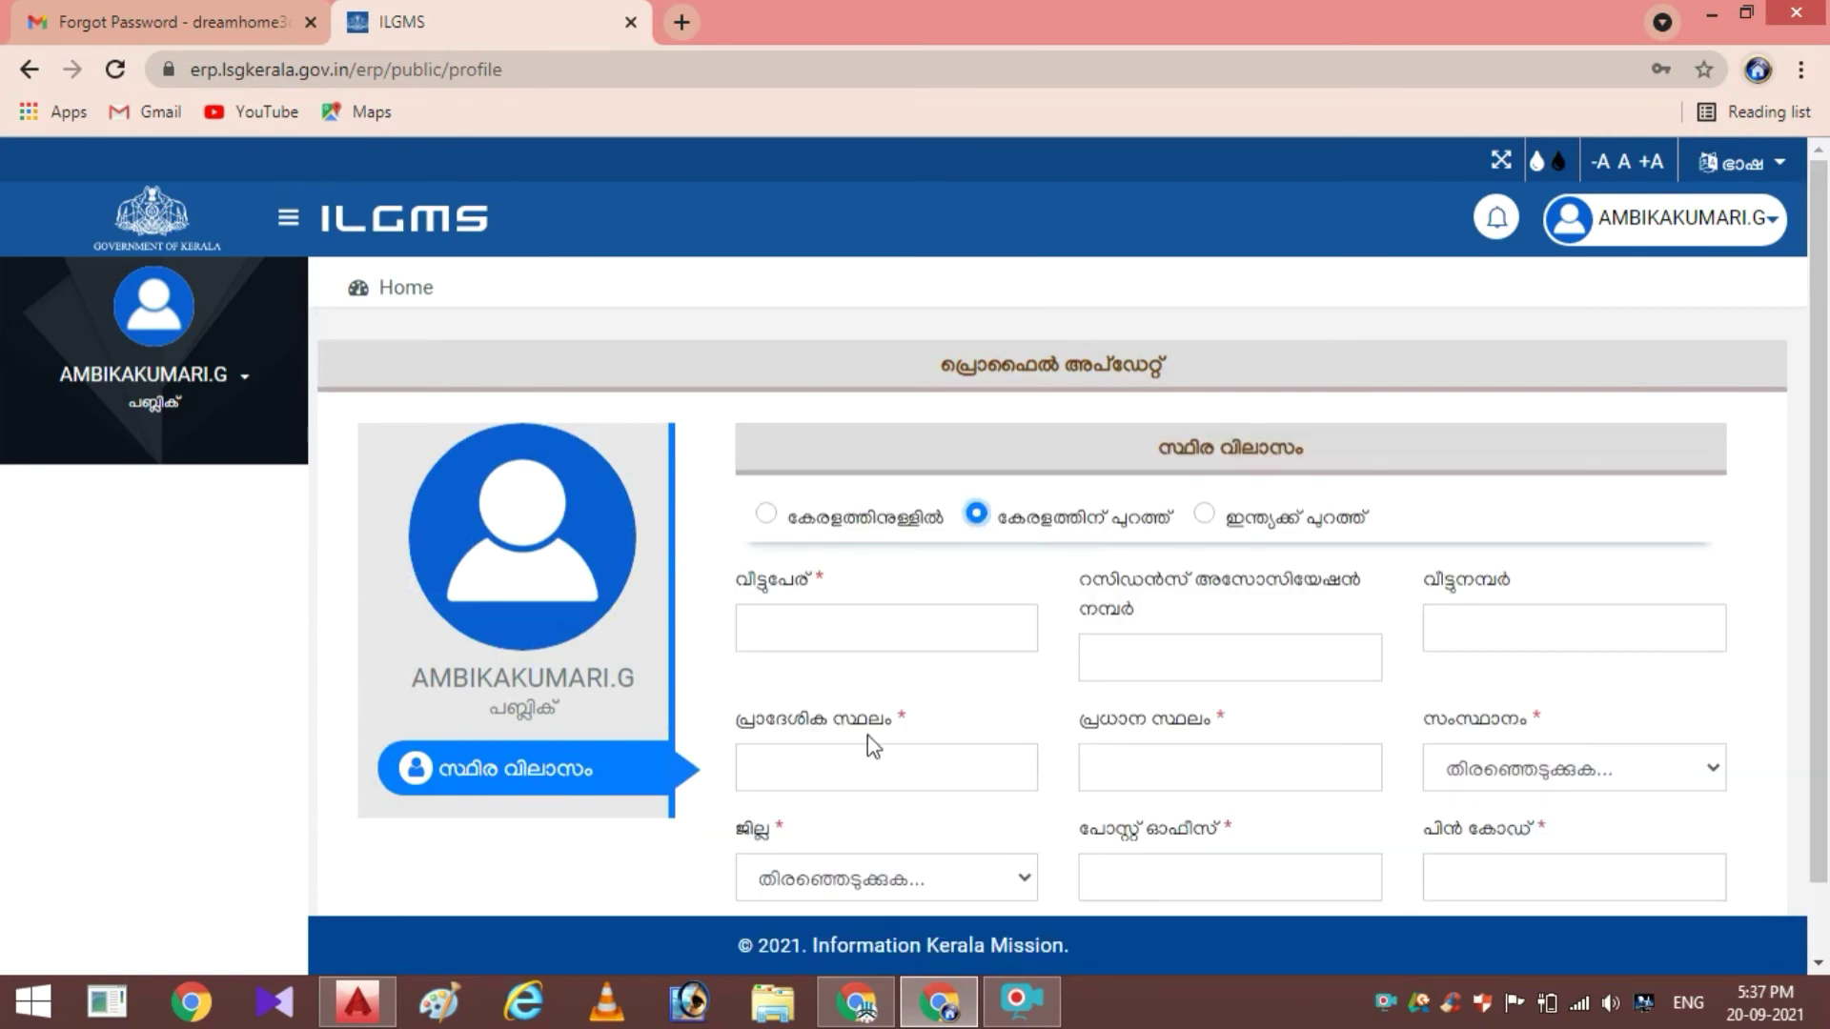
pyautogui.scroll(-1, 1300, 744)
pyautogui.scroll(1, 1300, 770)
pyautogui.click(1274, 524)
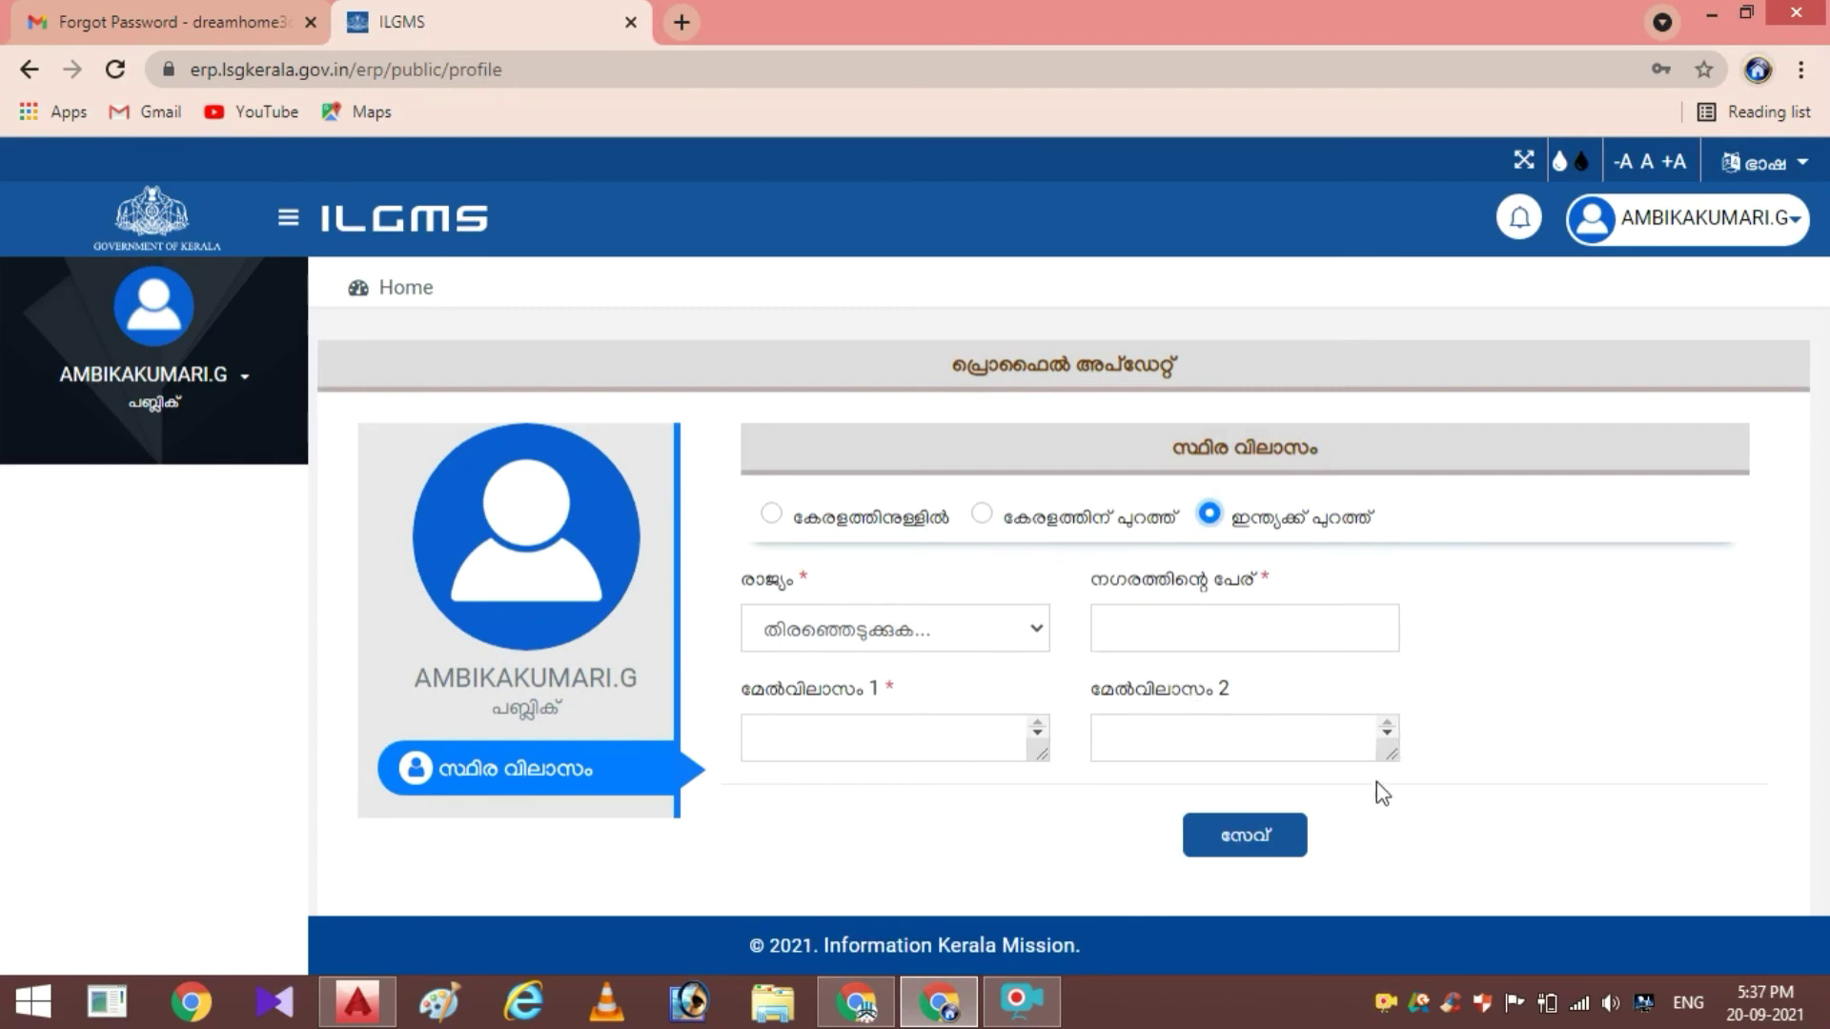
pyautogui.click(812, 522)
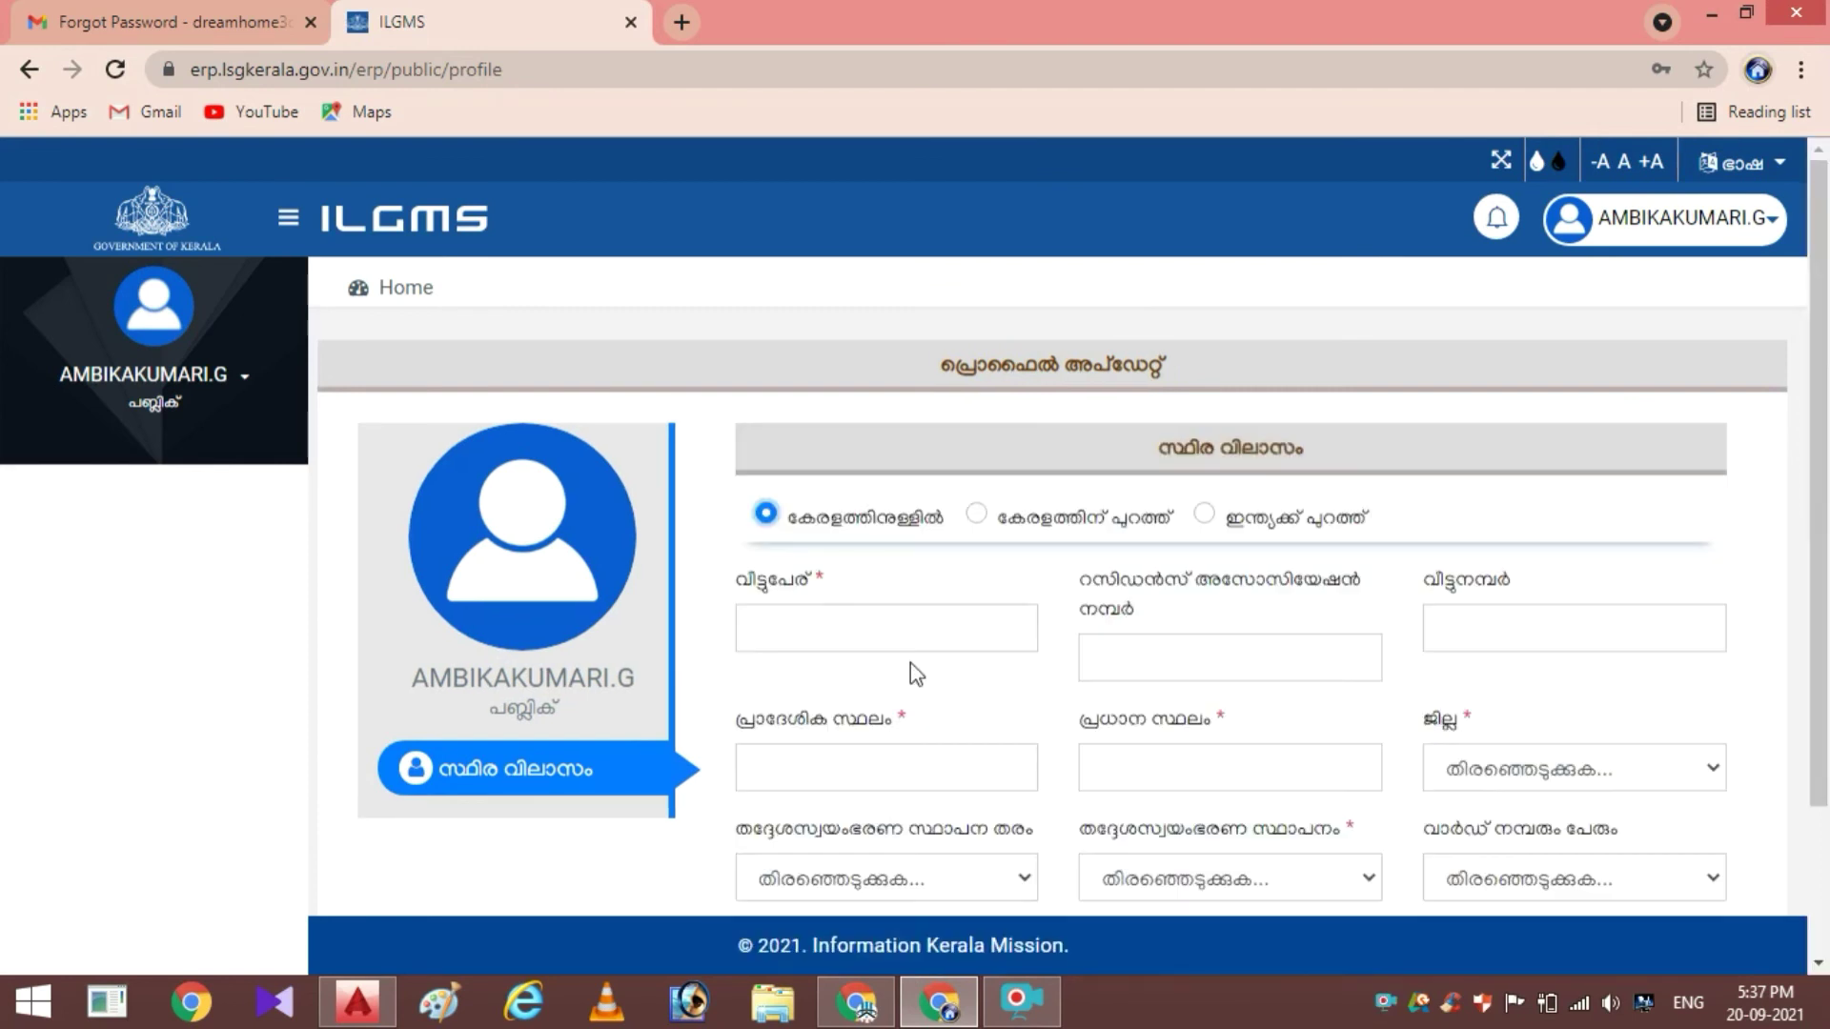
pyautogui.scroll(-2, 1144, 629)
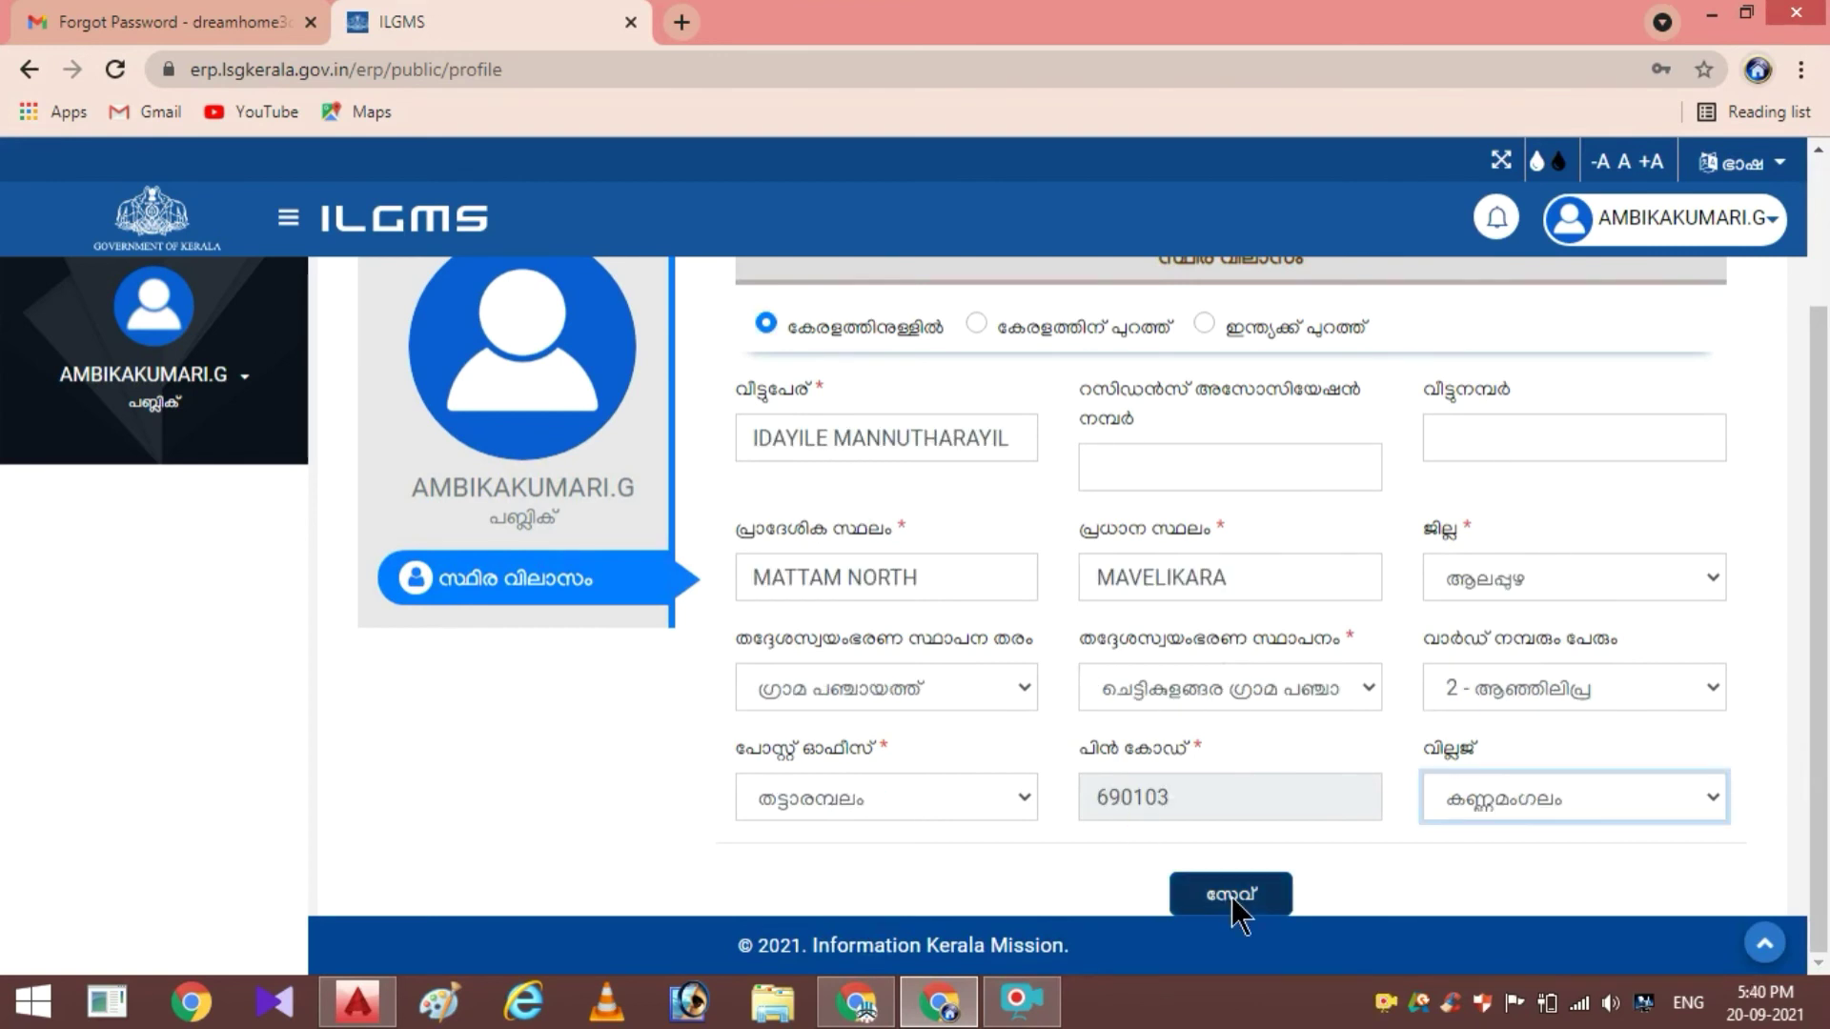
pyautogui.click(1231, 896)
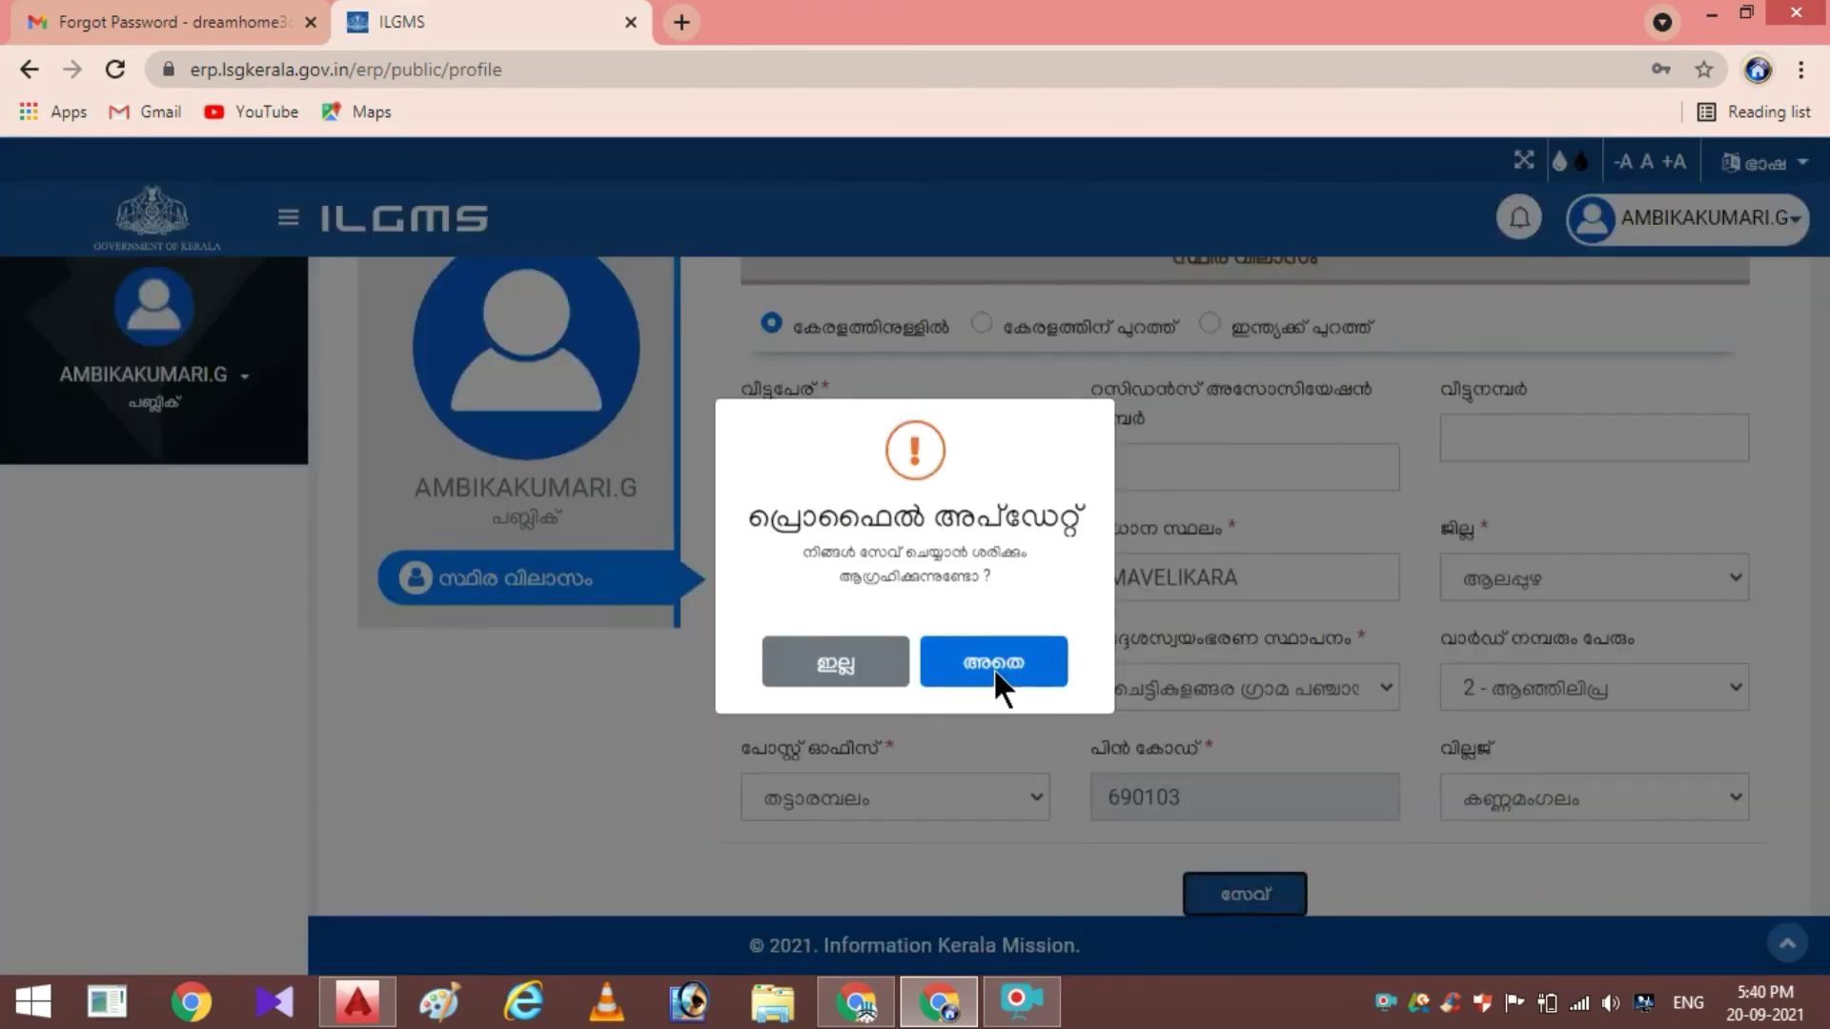
pyautogui.click(993, 667)
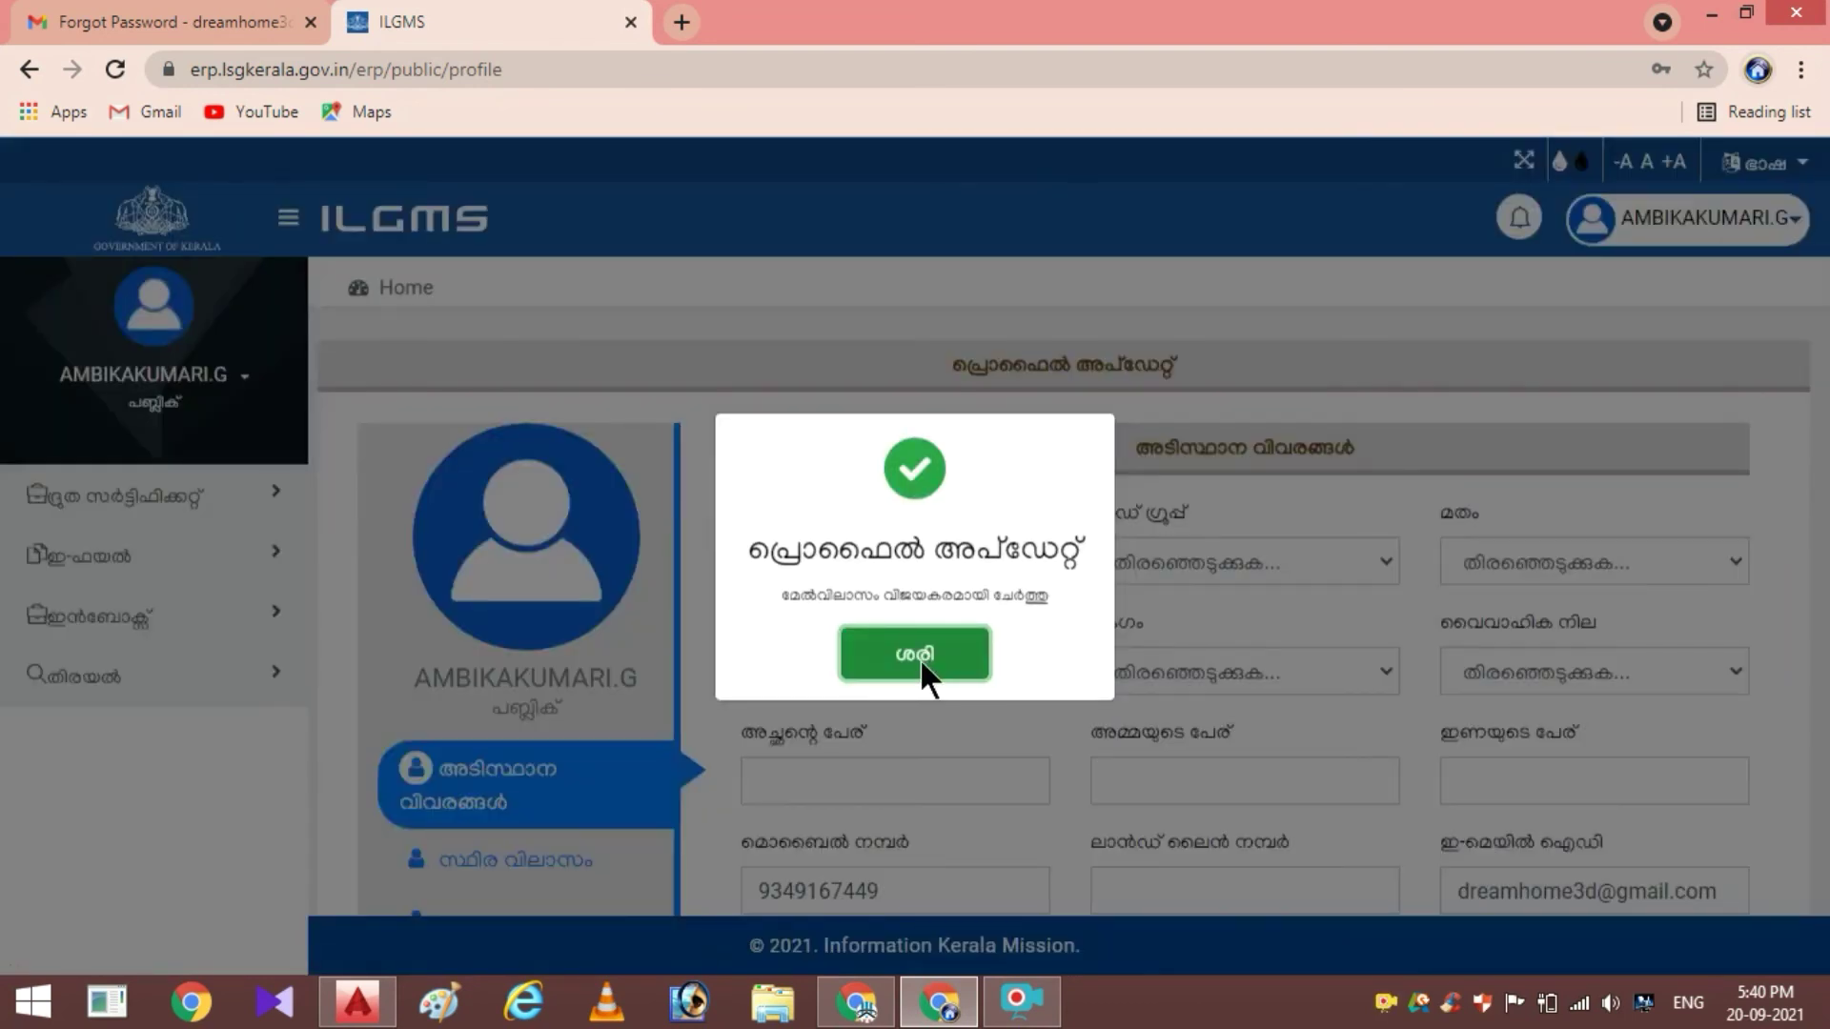
pyautogui.click(918, 657)
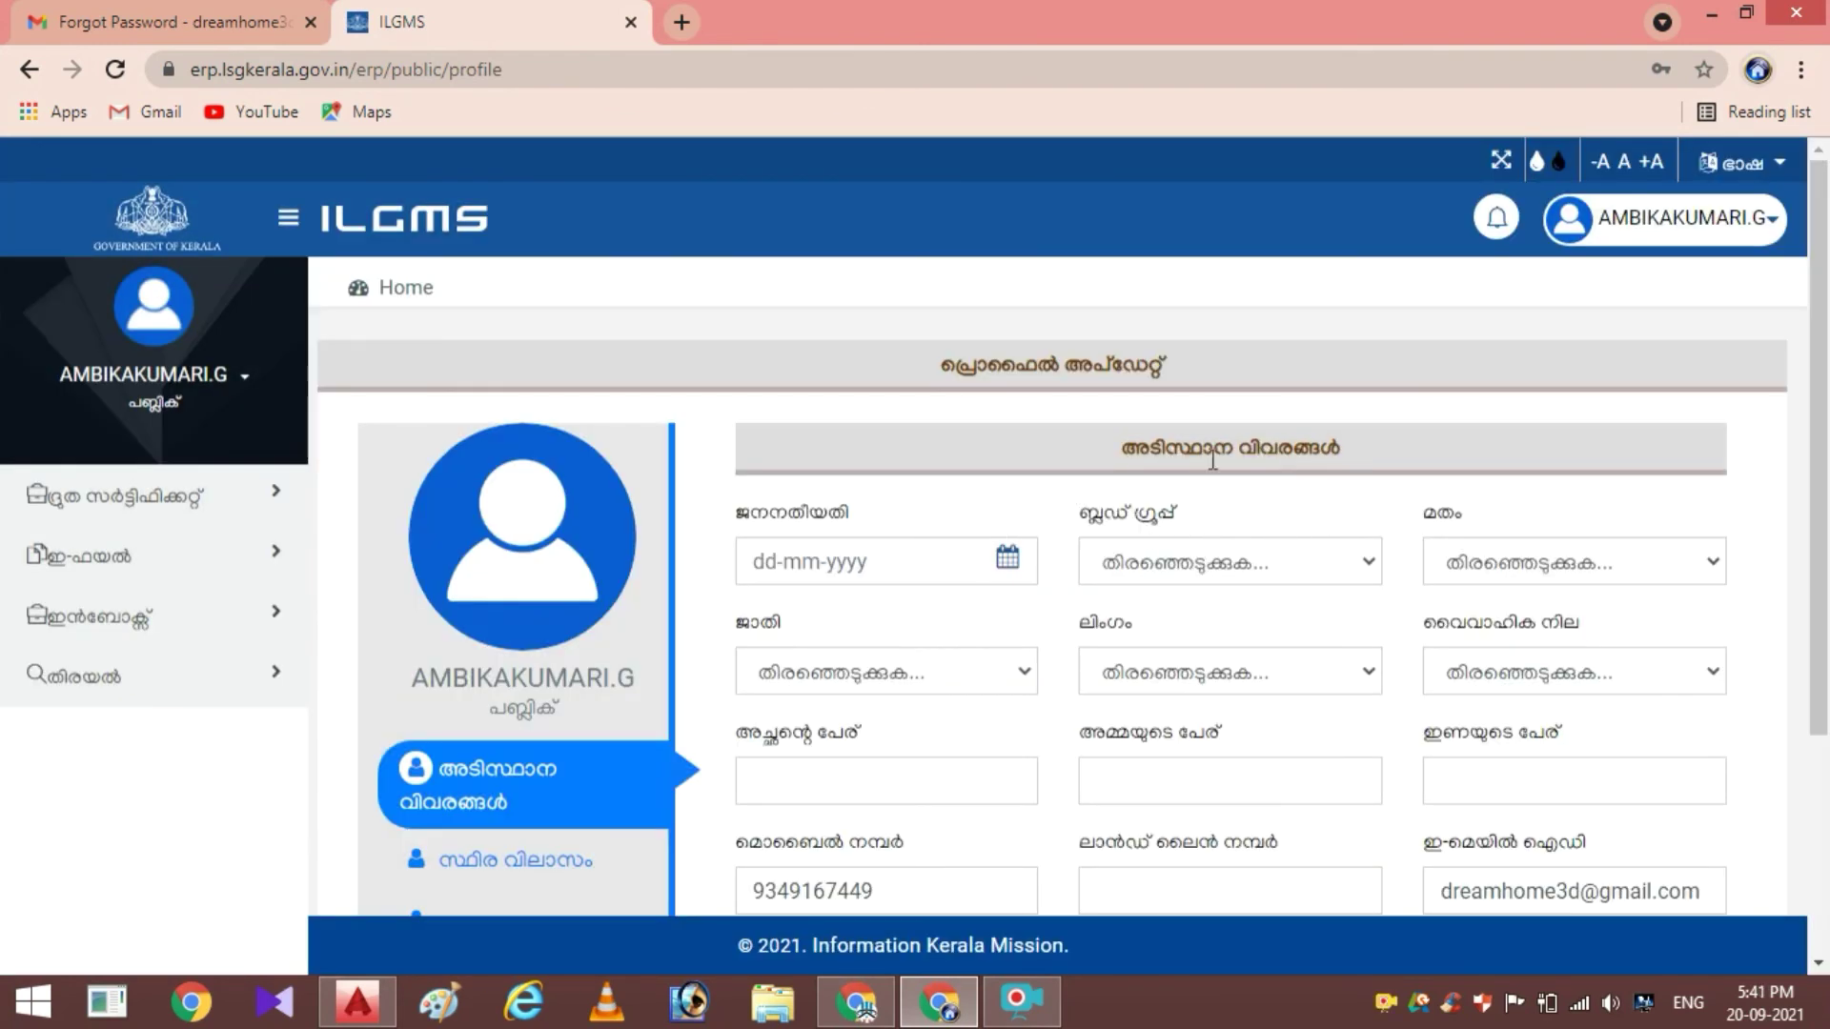
# Save the profile's basic details, leaving the date of birth unchanged, then open the hamburger sidebar menu
pyautogui.scroll(-2, 1265, 558)
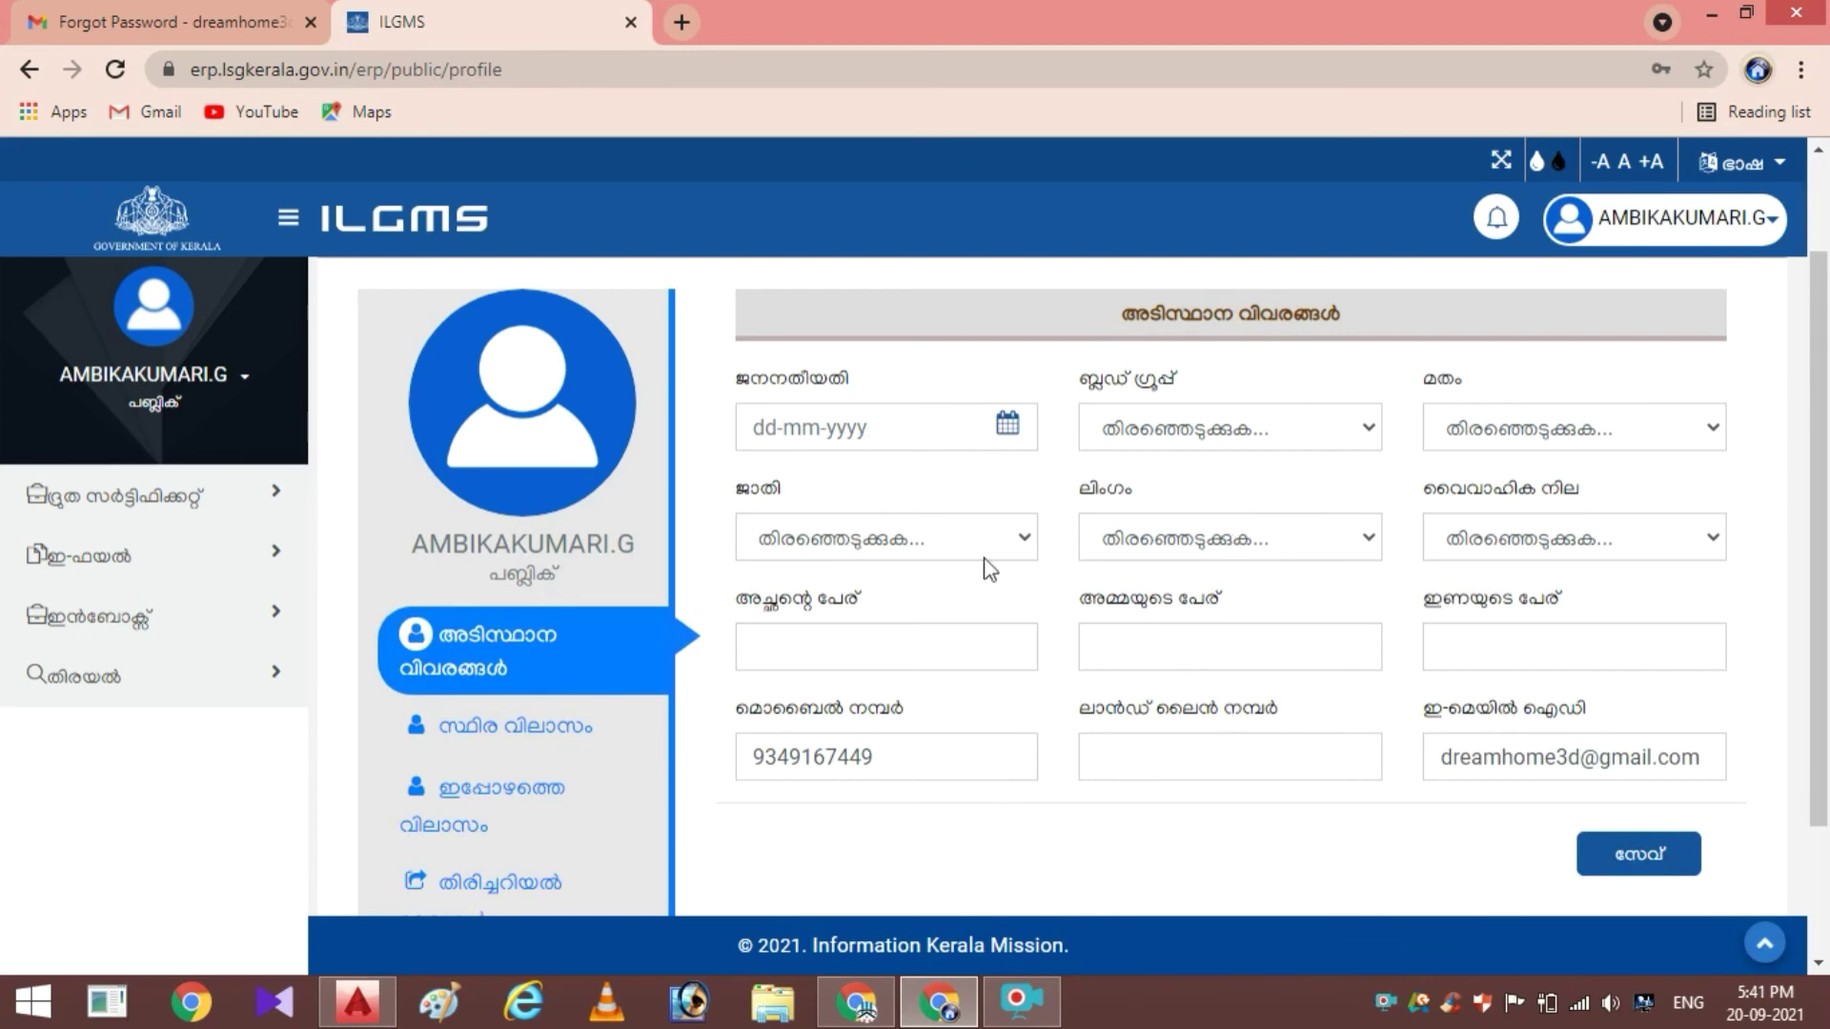
pyautogui.click(934, 430)
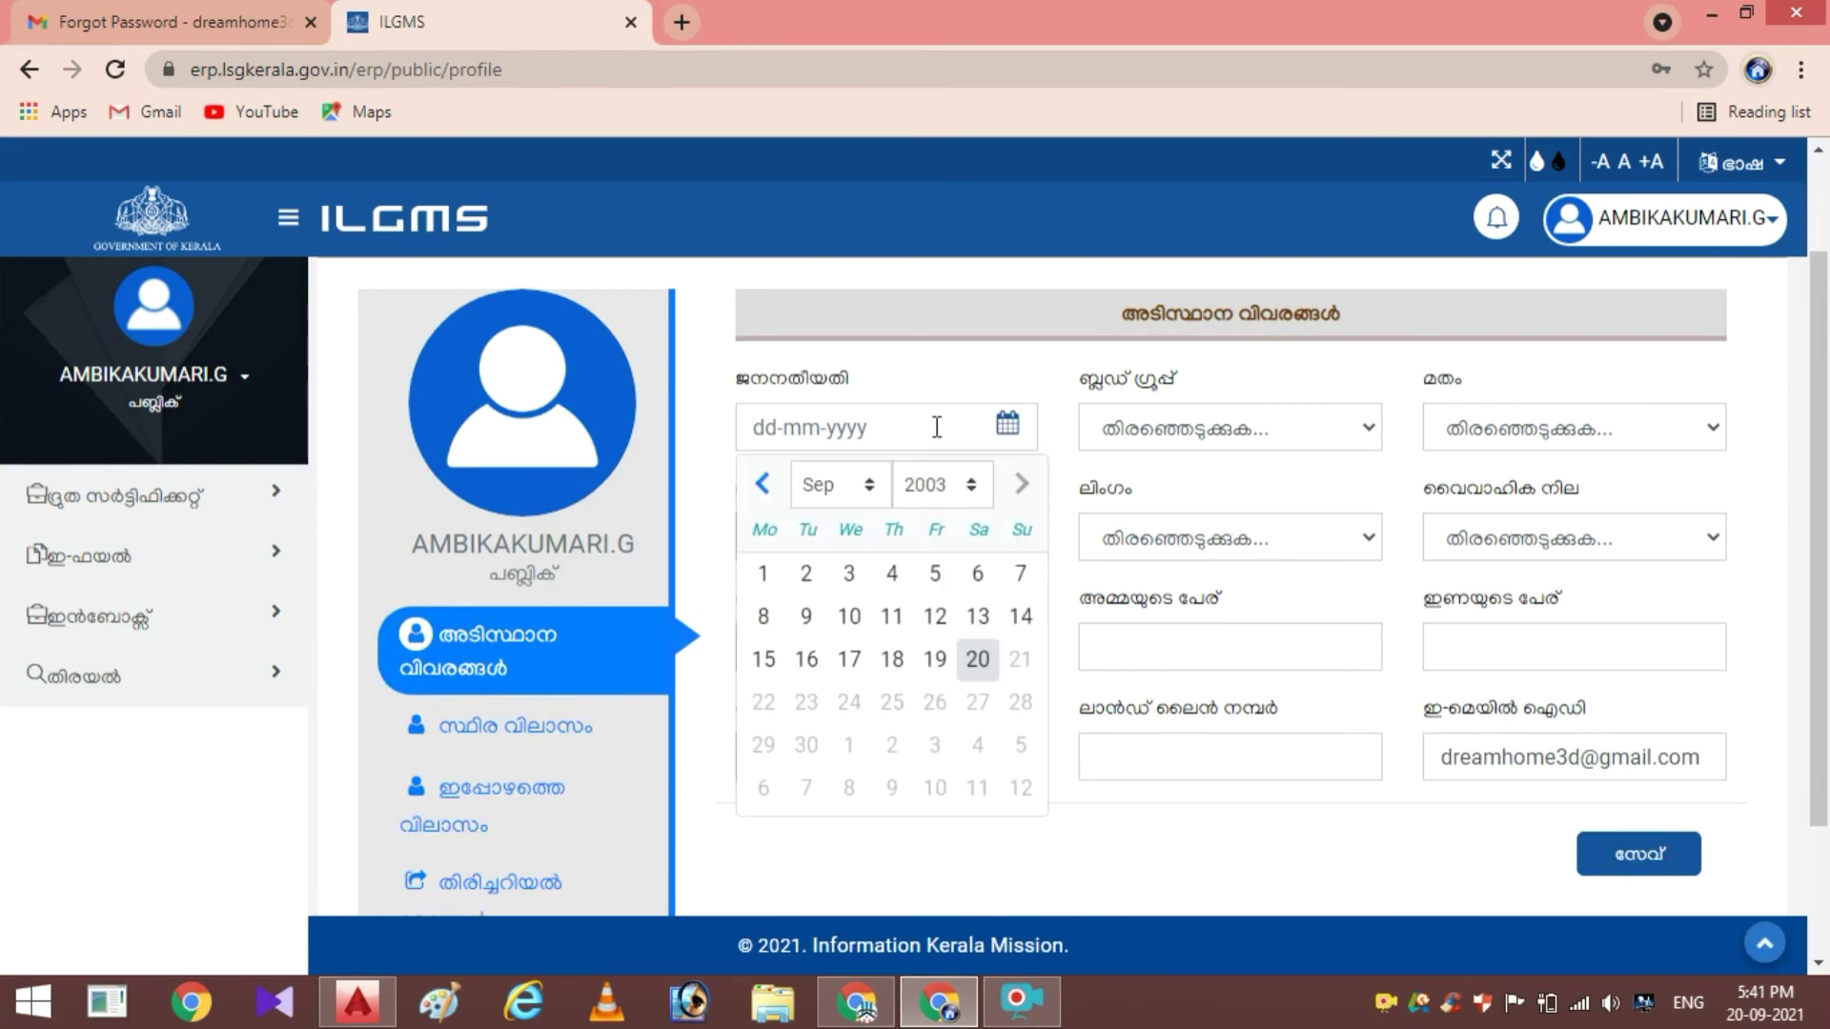
pyautogui.click(1261, 400)
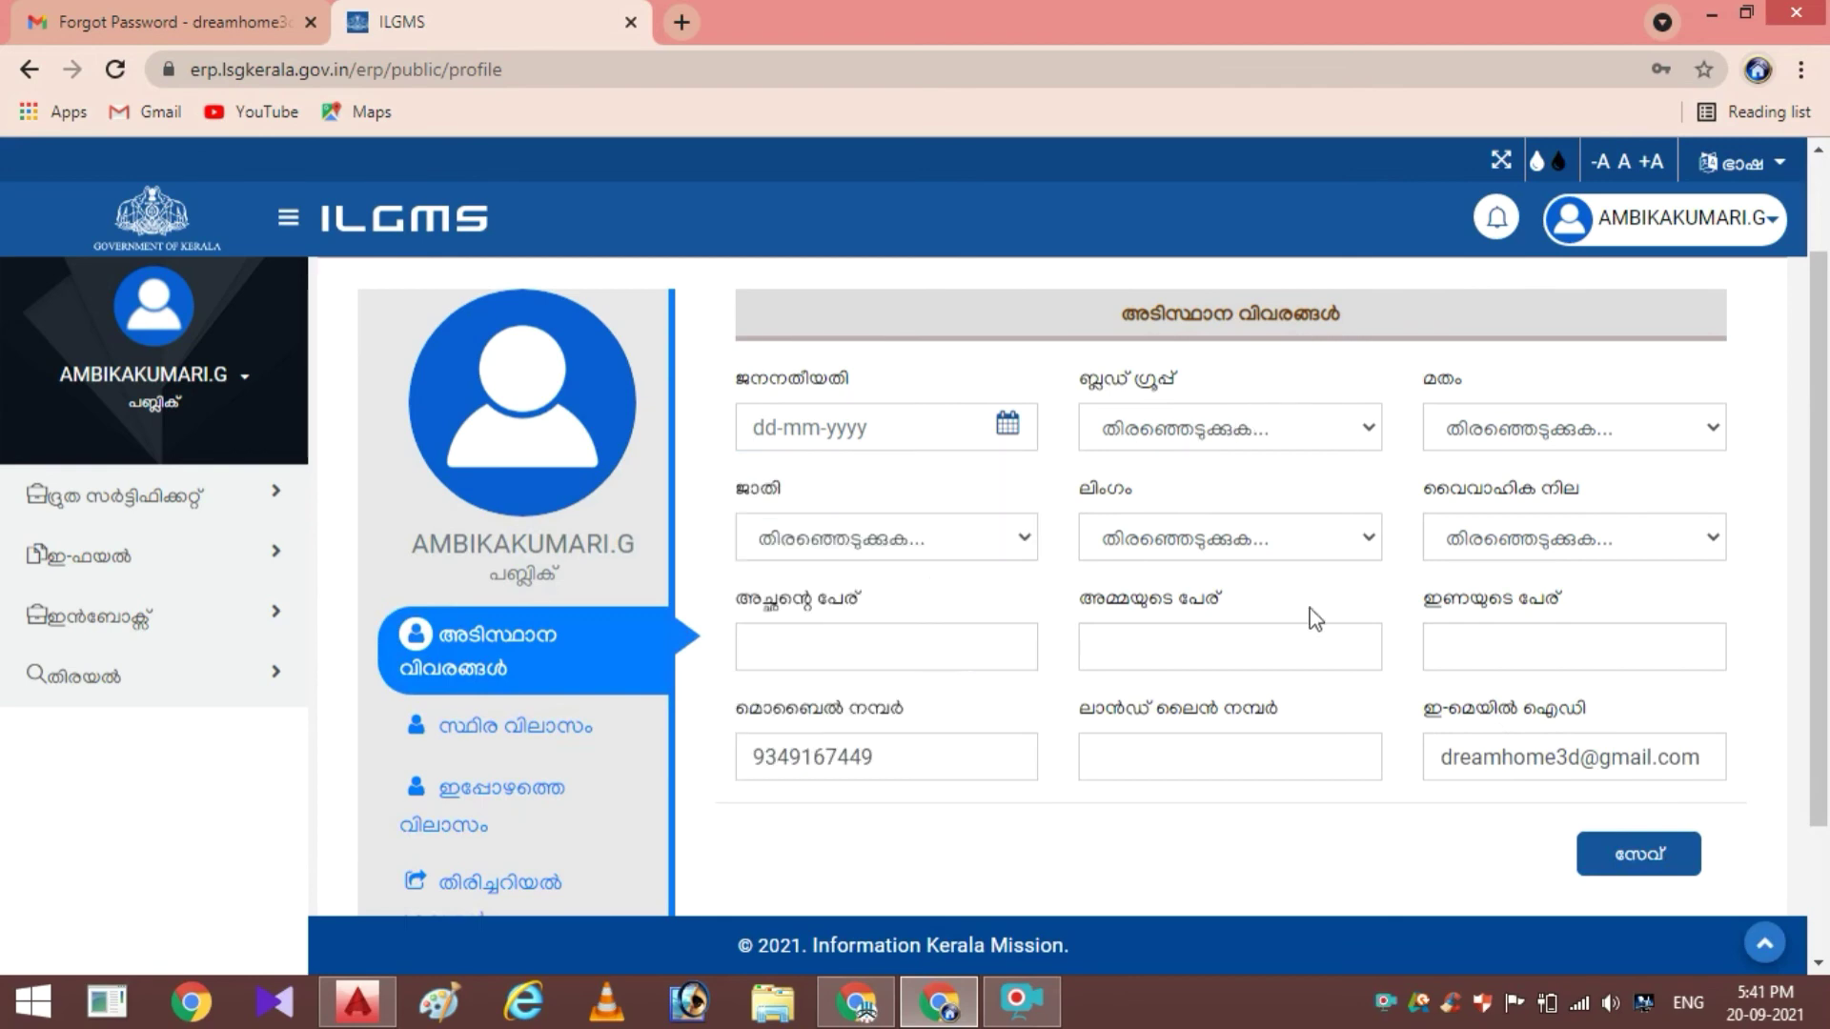
pyautogui.click(1656, 861)
pyautogui.click(1012, 659)
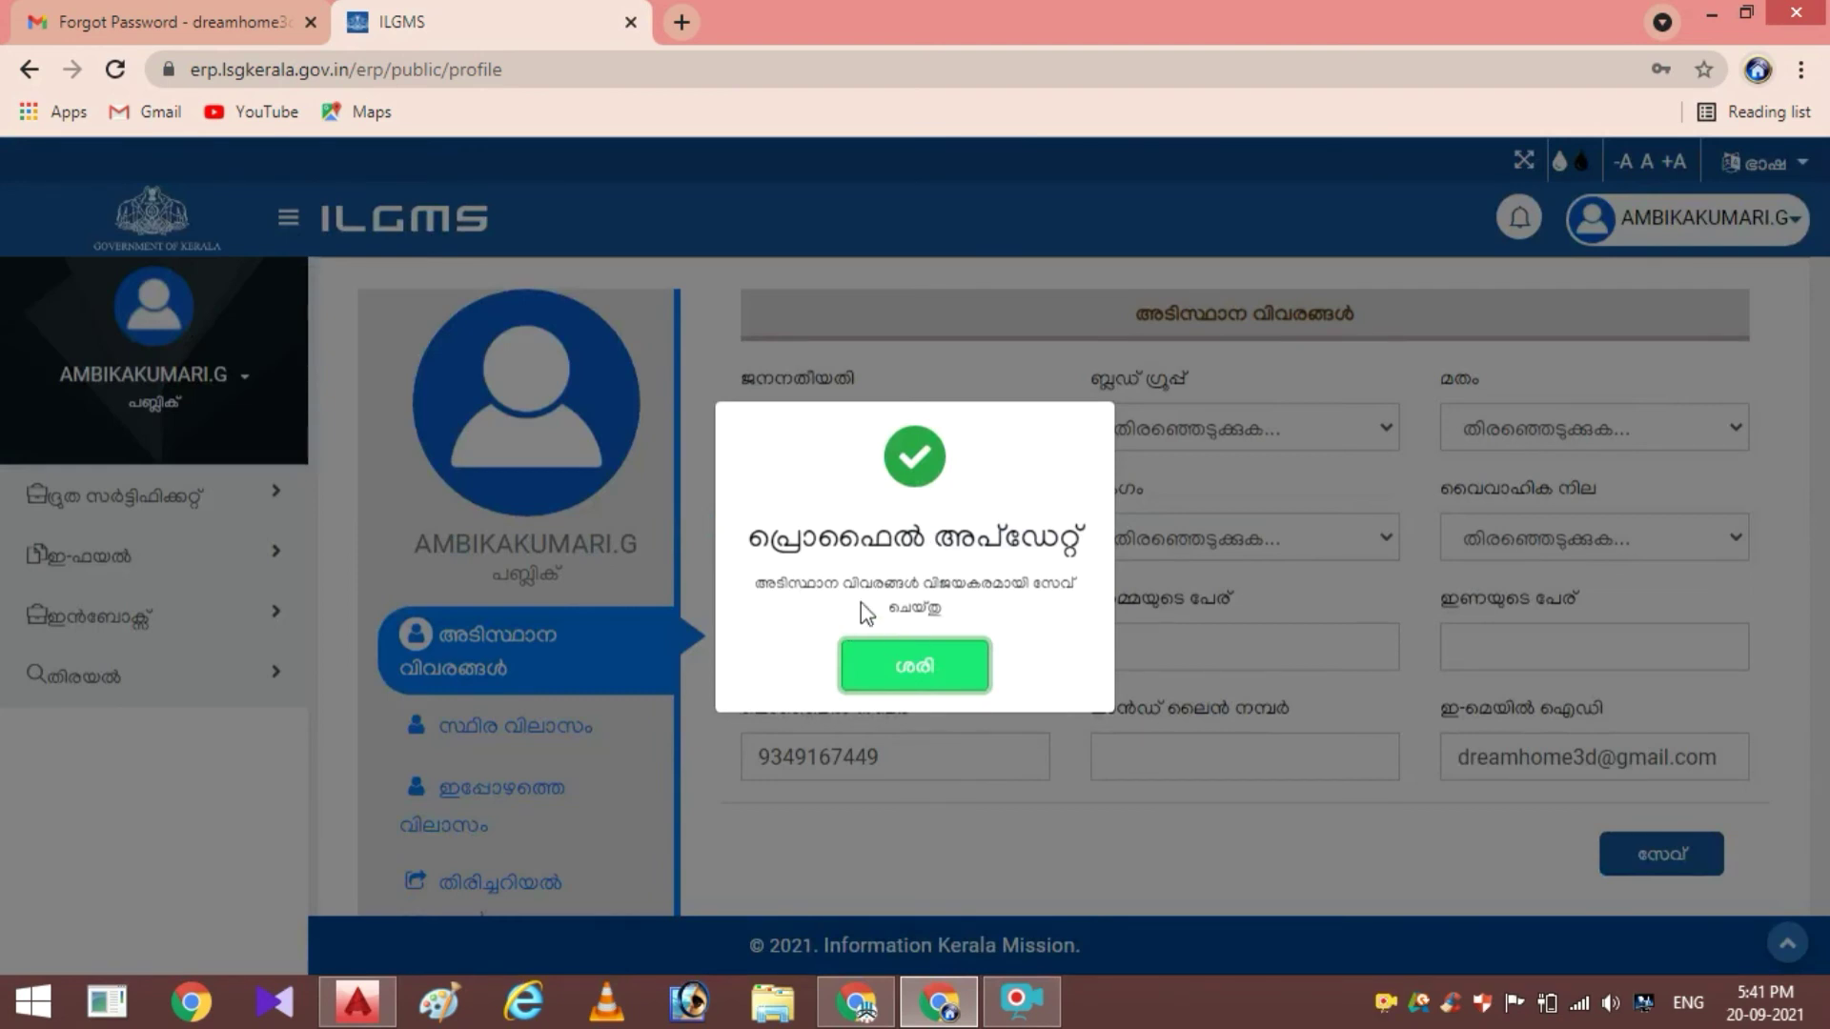
pyautogui.click(929, 665)
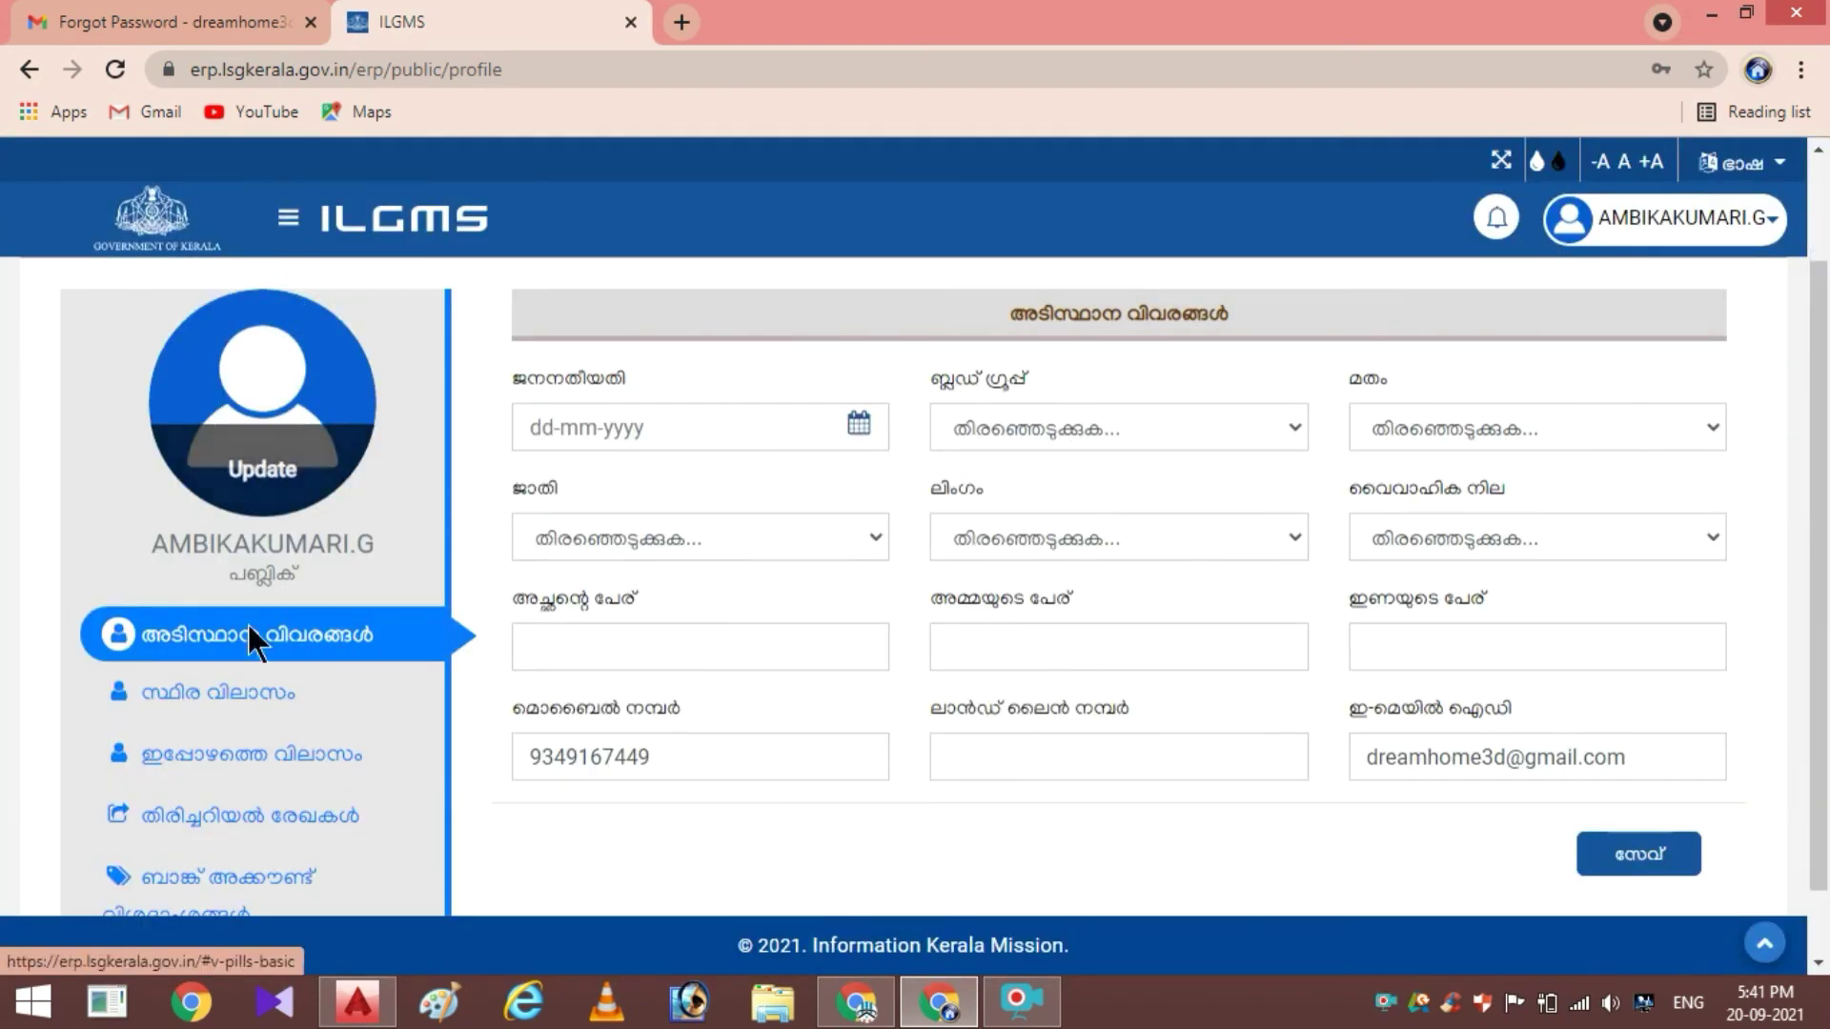
pyautogui.scroll(-1, 381, 386)
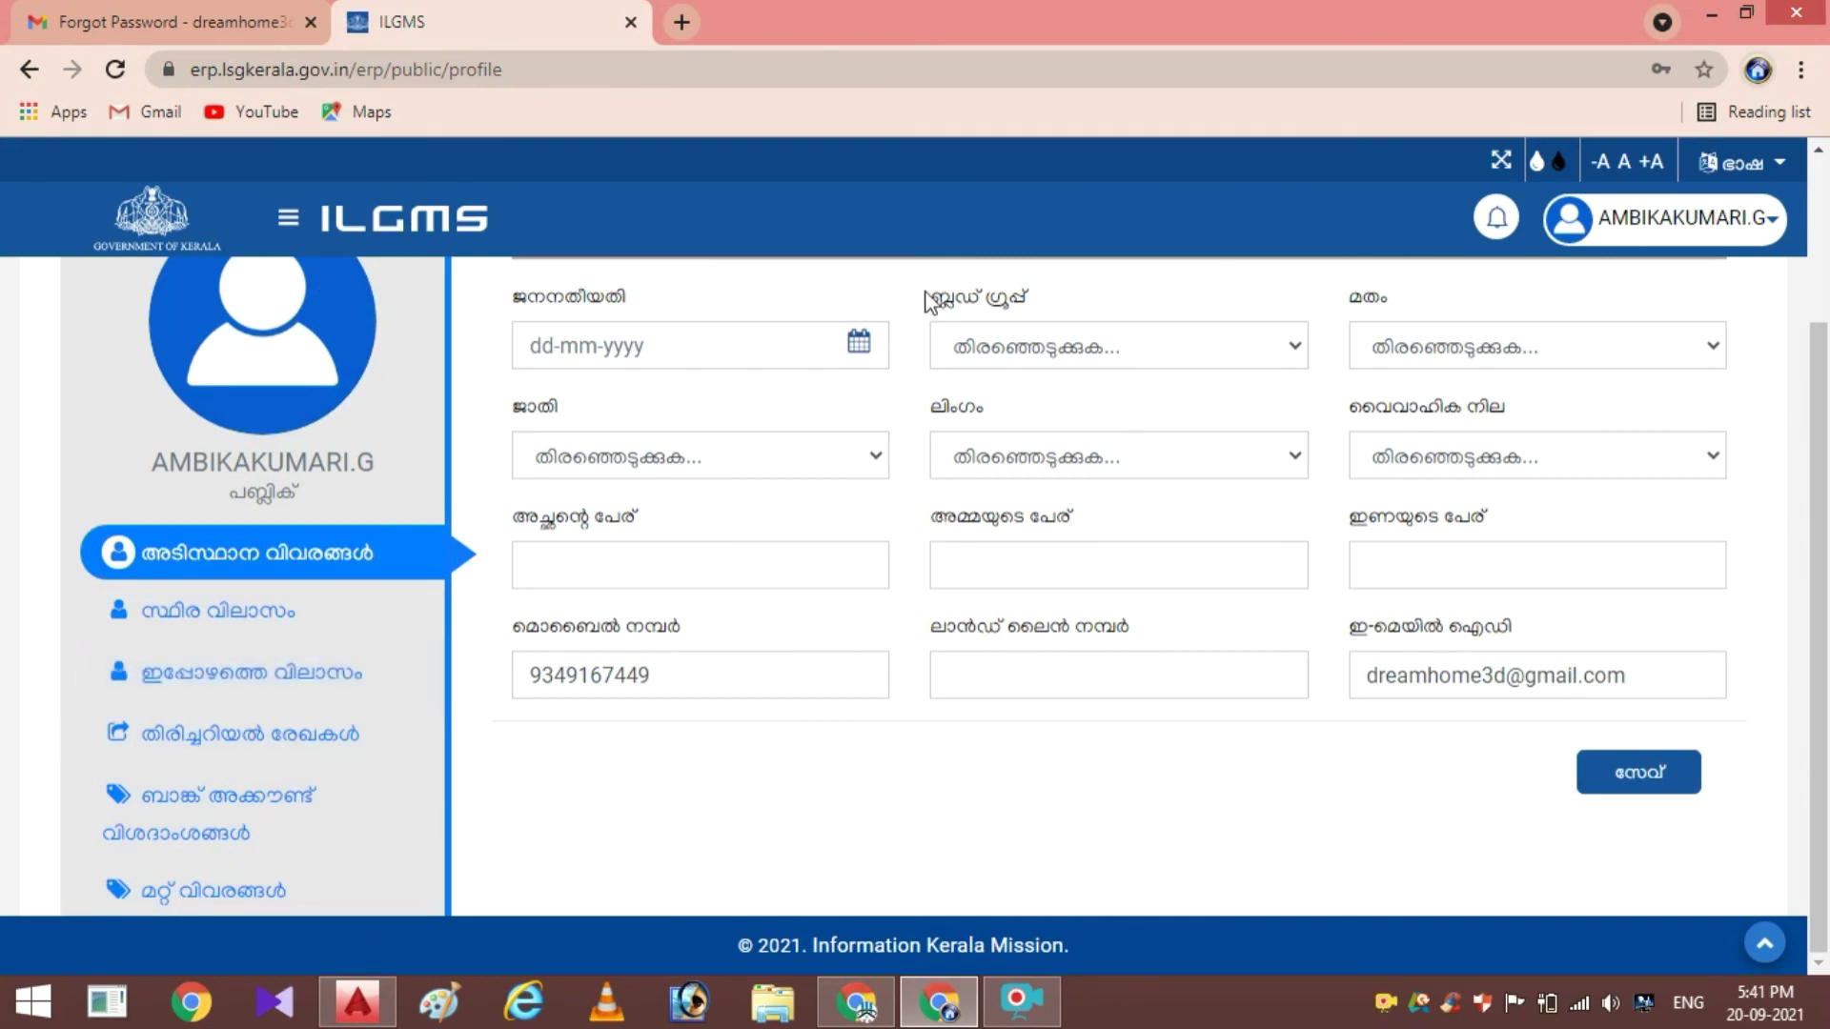
pyautogui.click(298, 210)
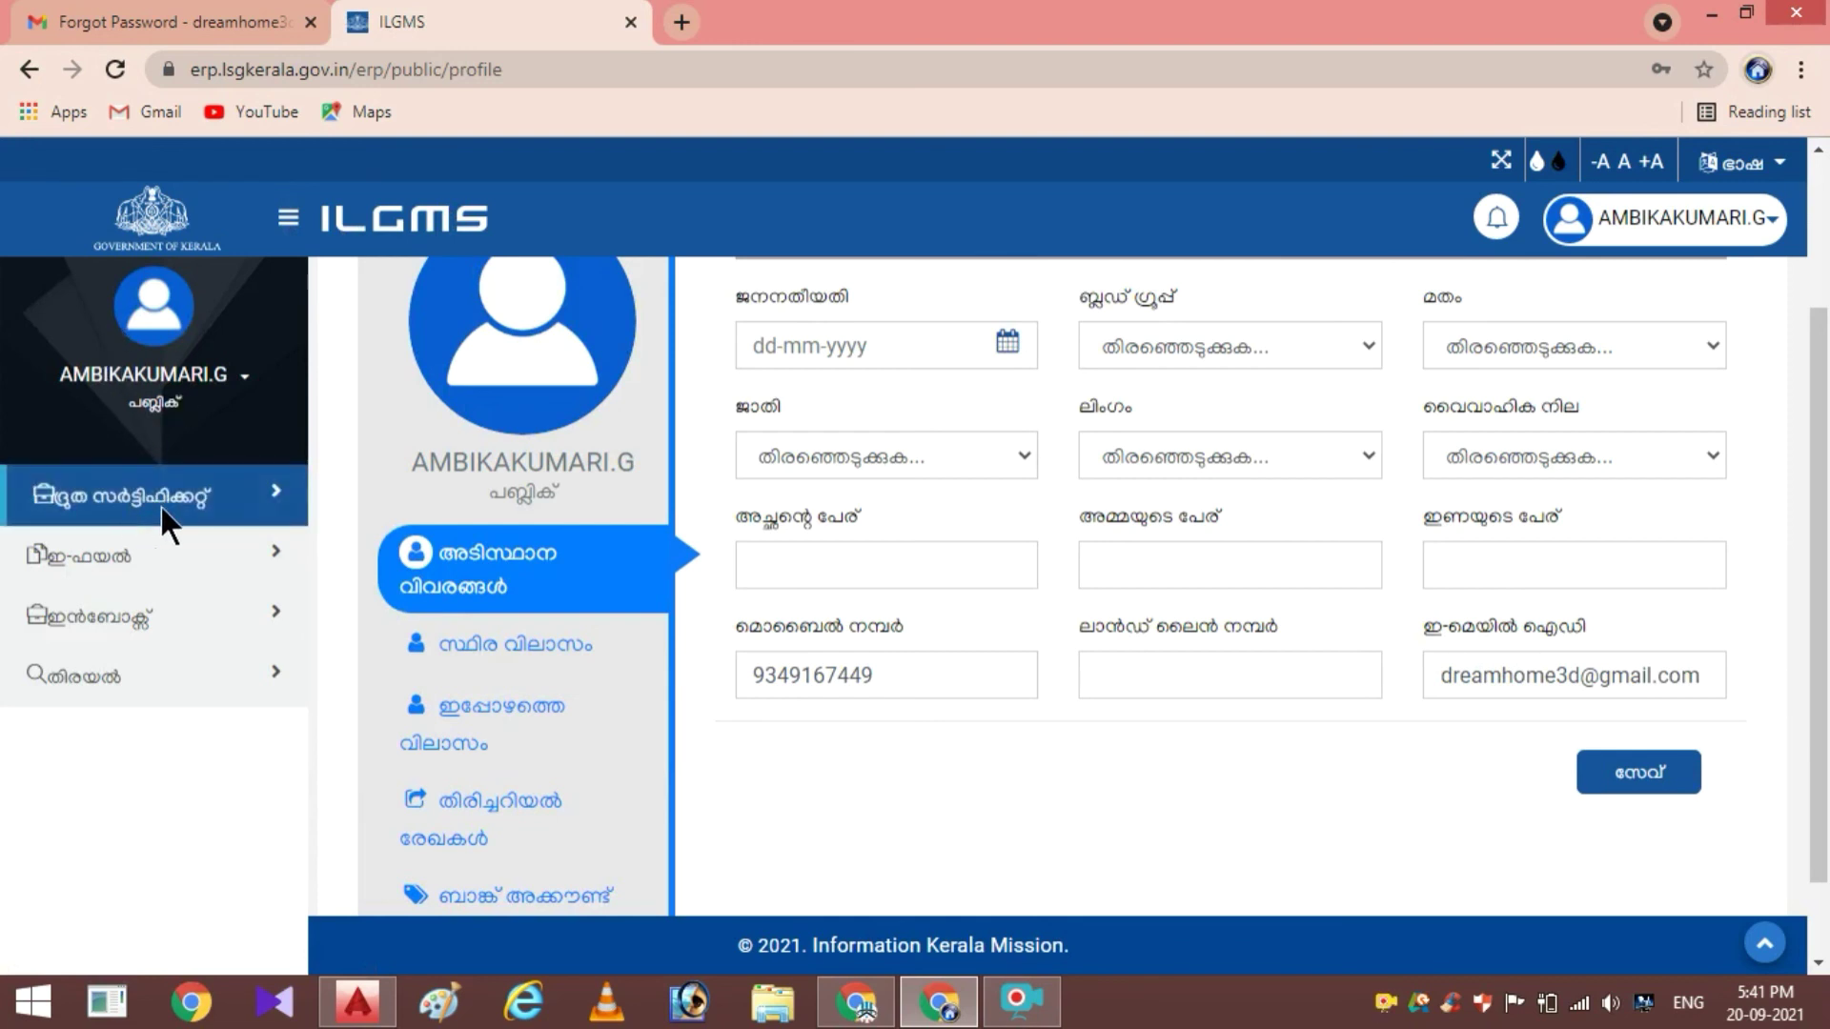
# Expand the Certificates and E-file sidebar groups and open Inbox, then minimise the browser to the desktop
pyautogui.click(234, 514)
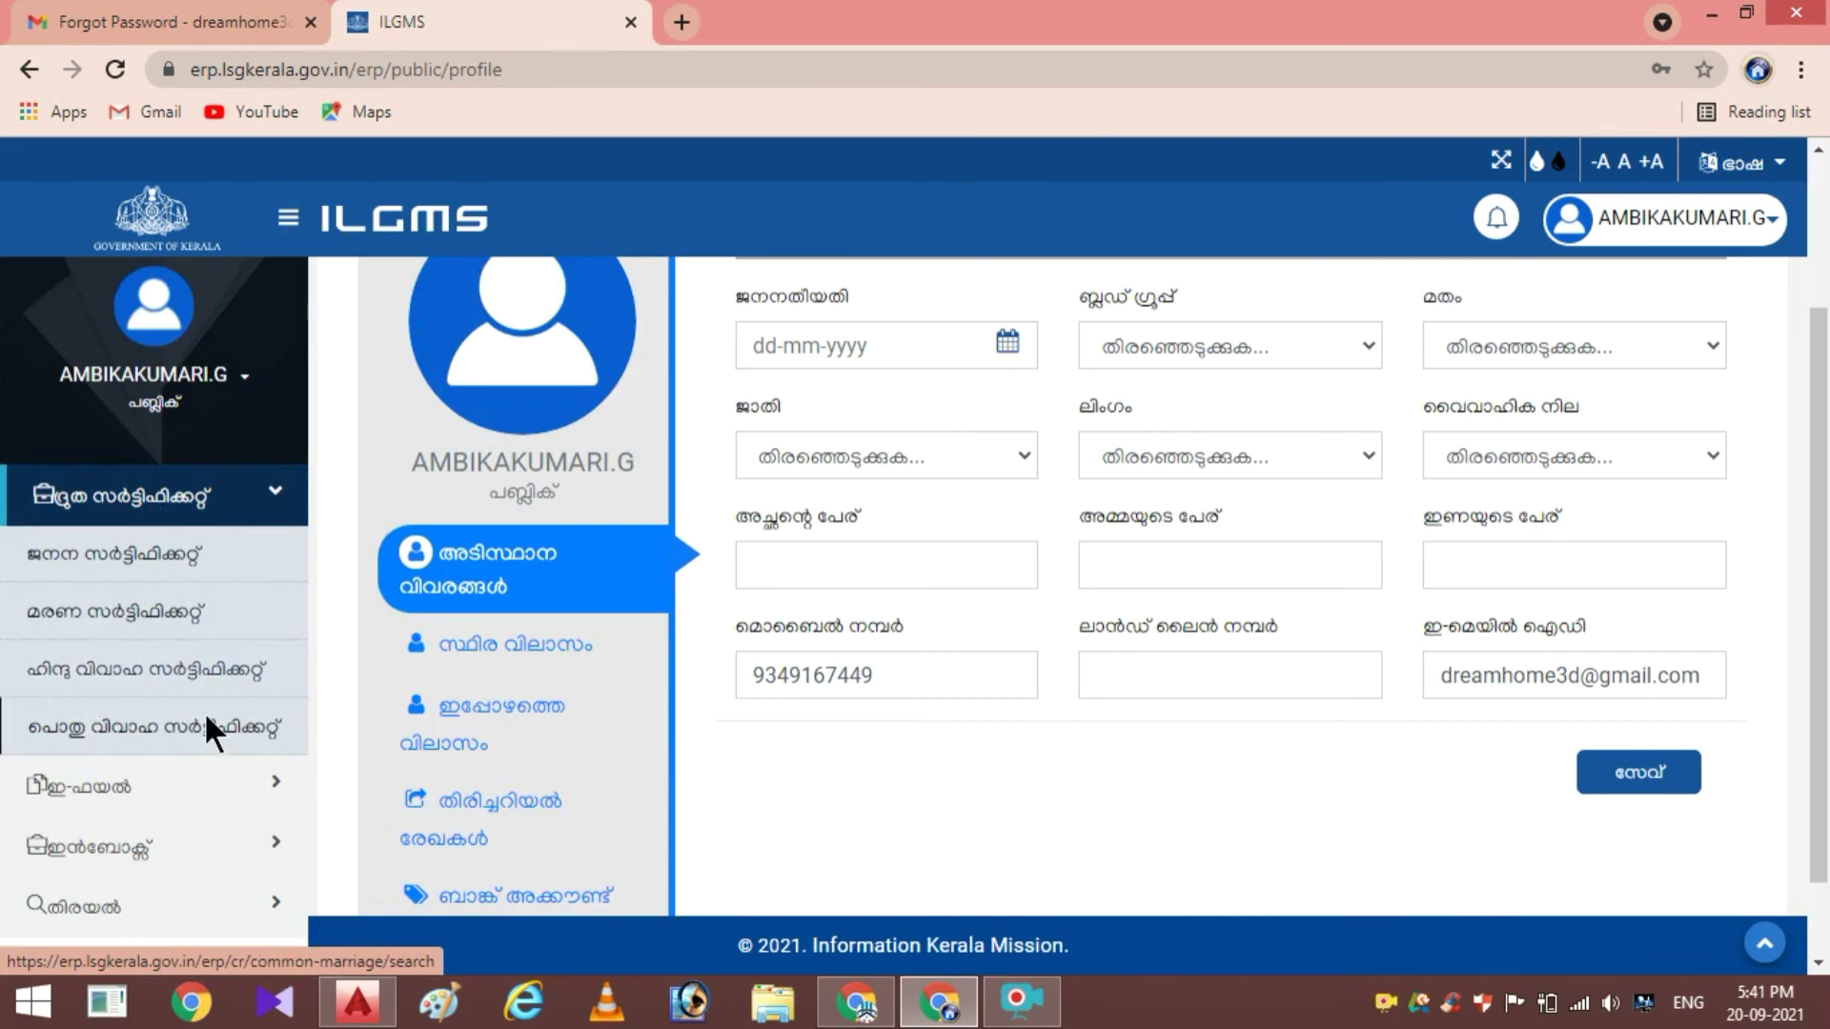
pyautogui.scroll(-1, 185, 735)
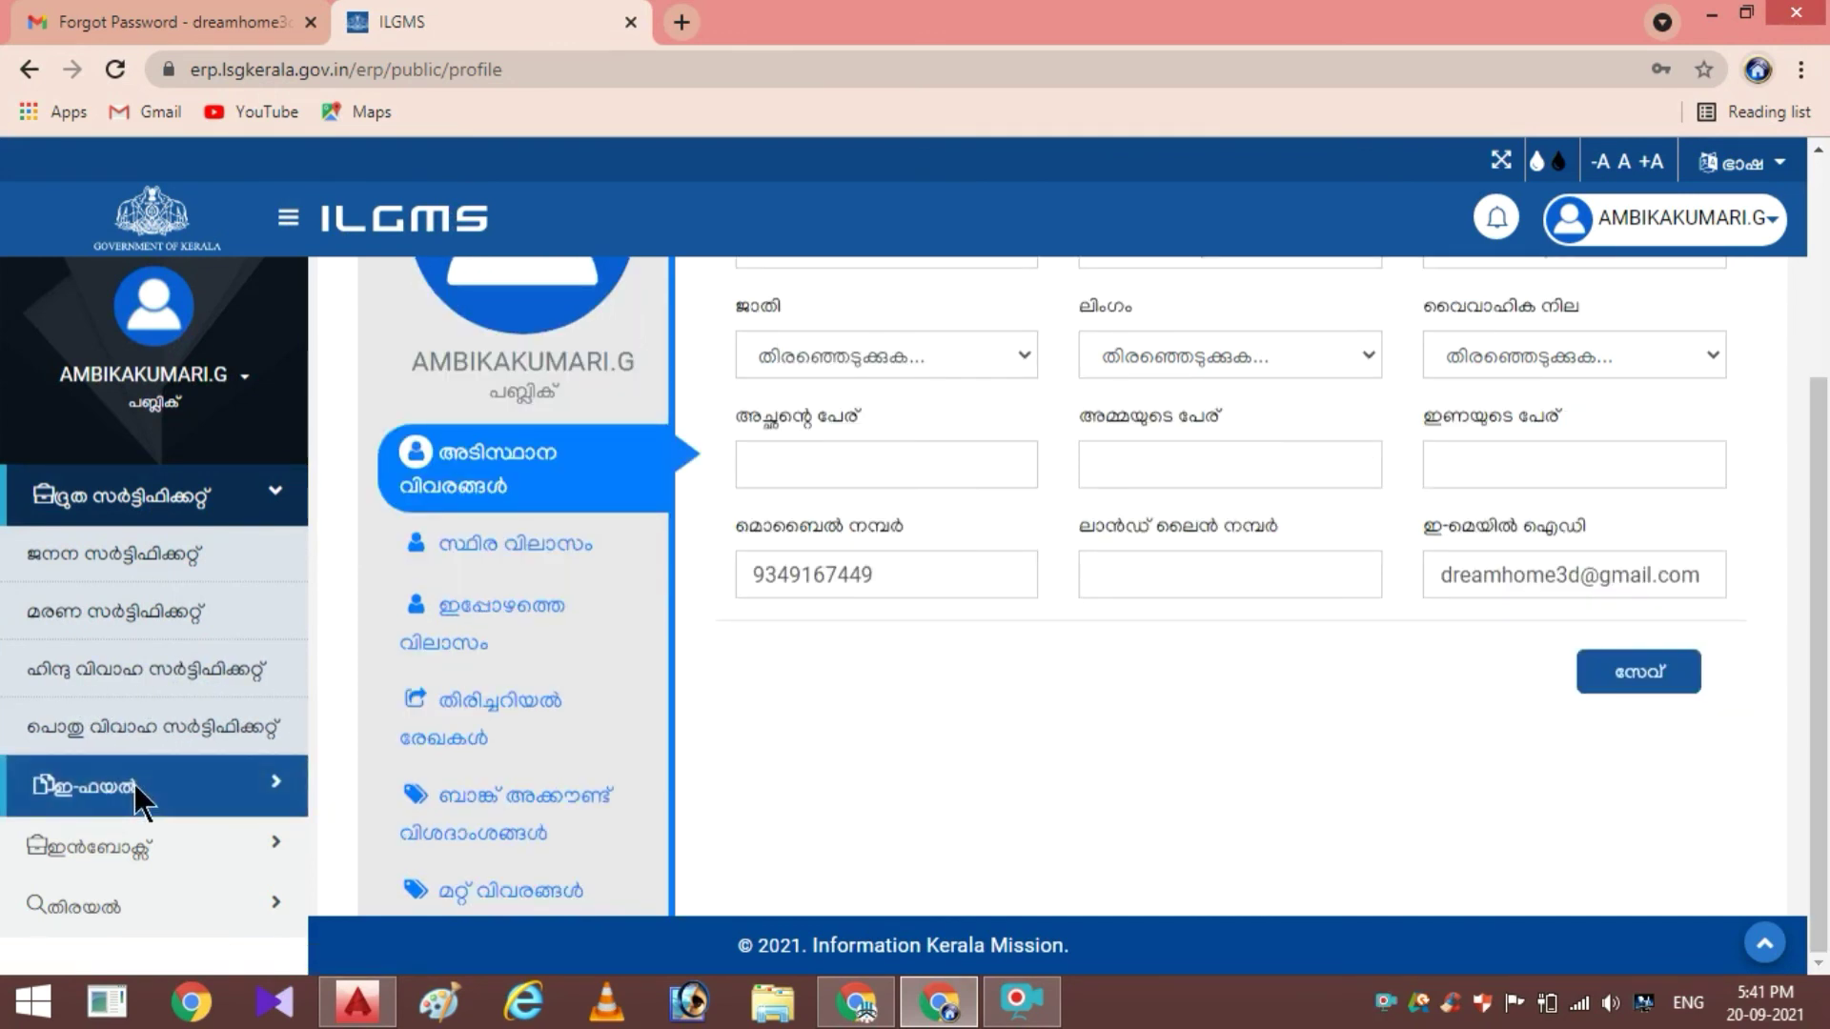
pyautogui.click(134, 783)
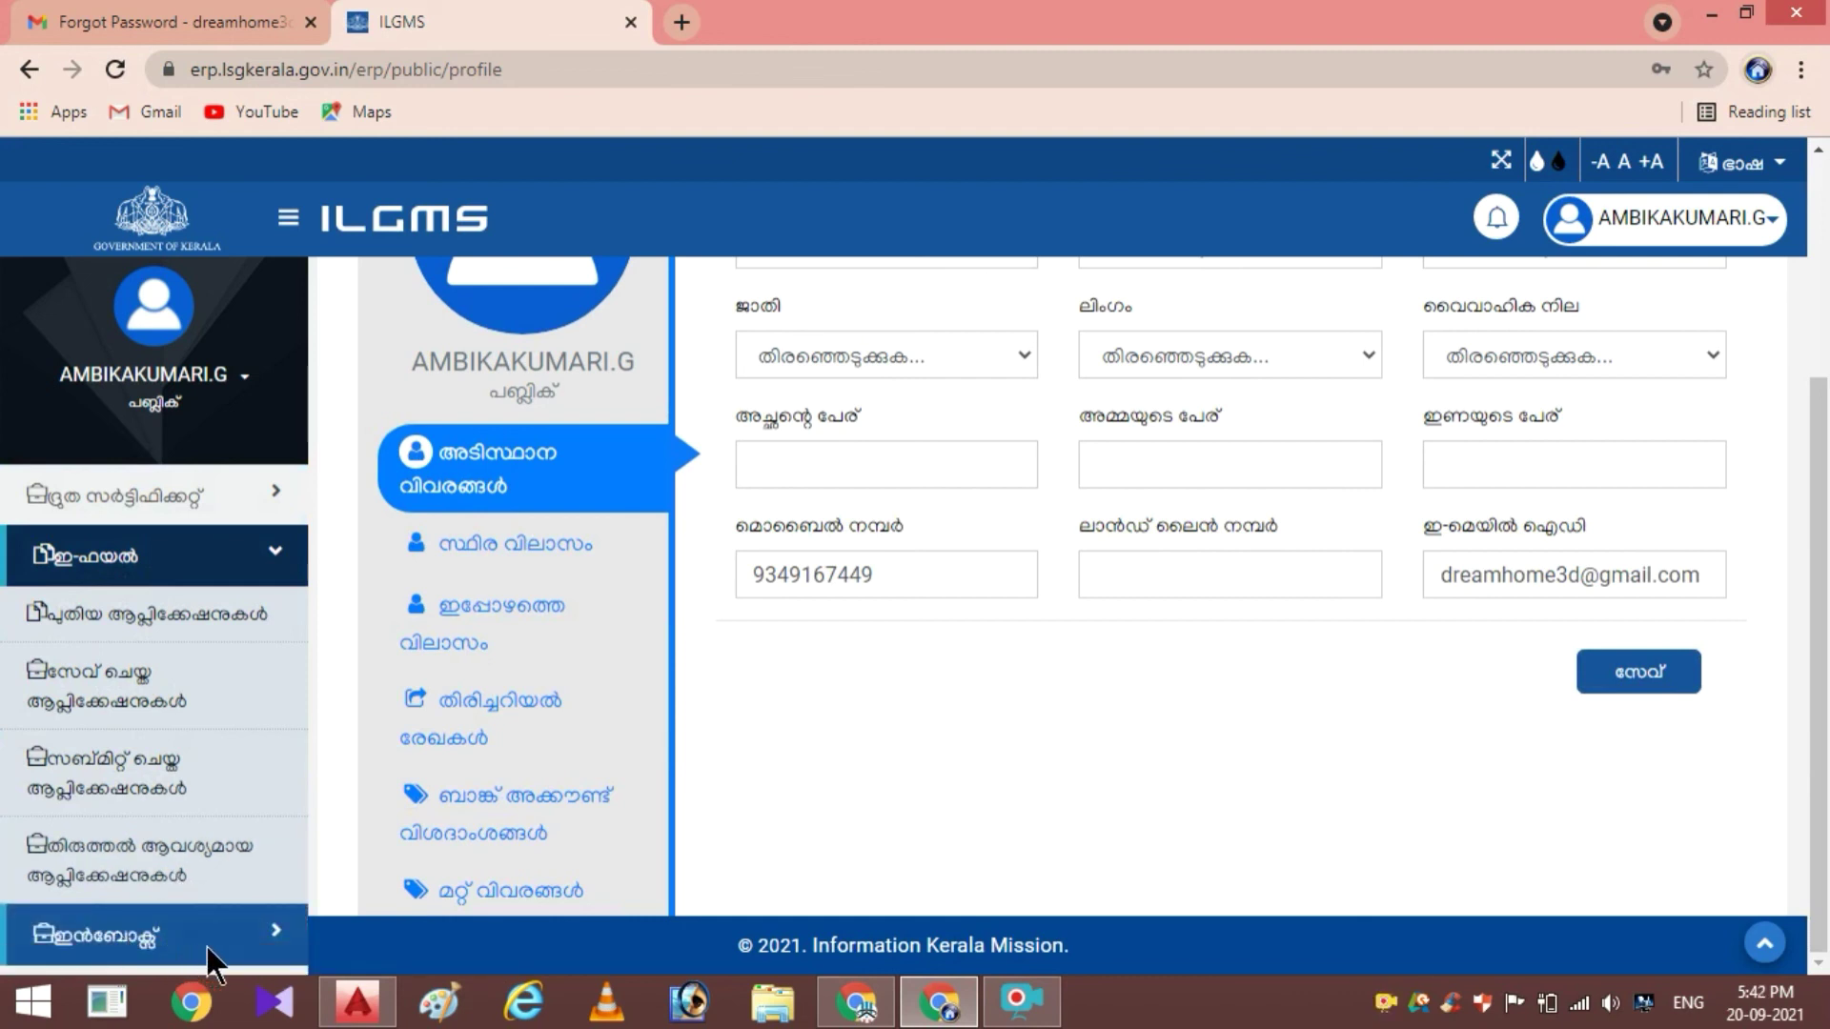
pyautogui.click(279, 543)
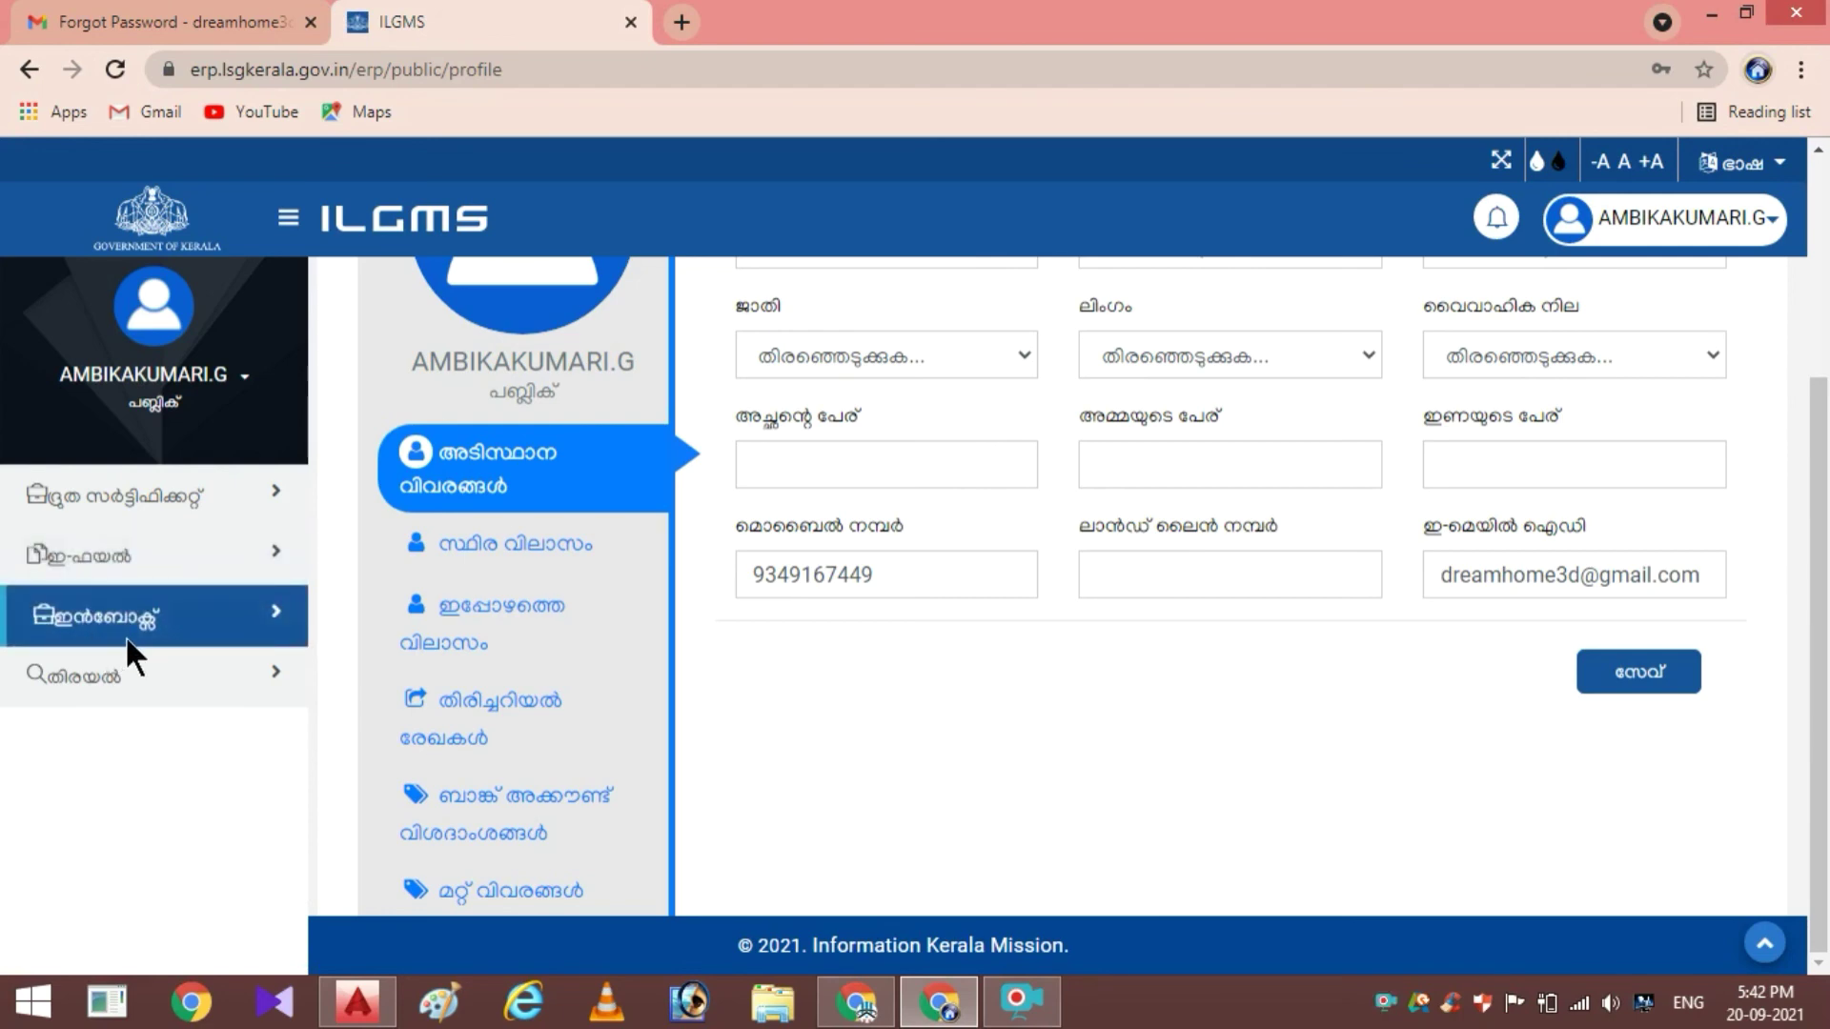
pyautogui.click(124, 635)
pyautogui.click(1705, 18)
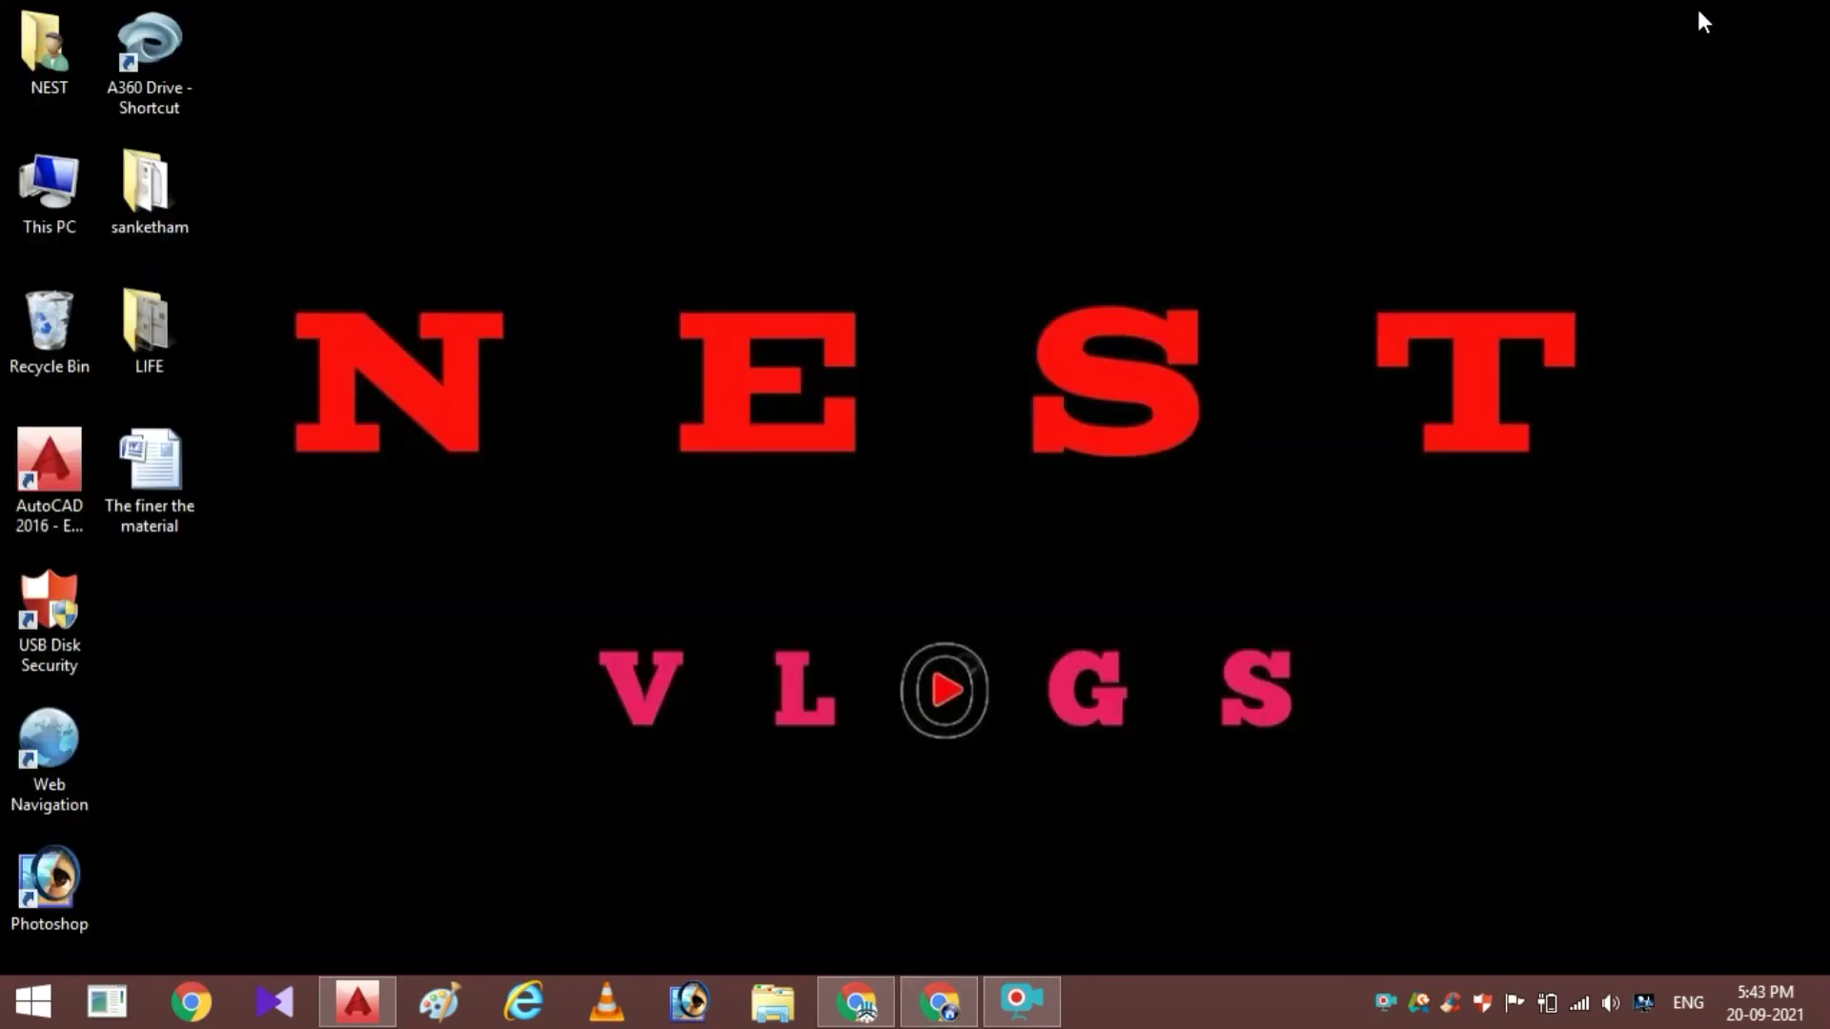